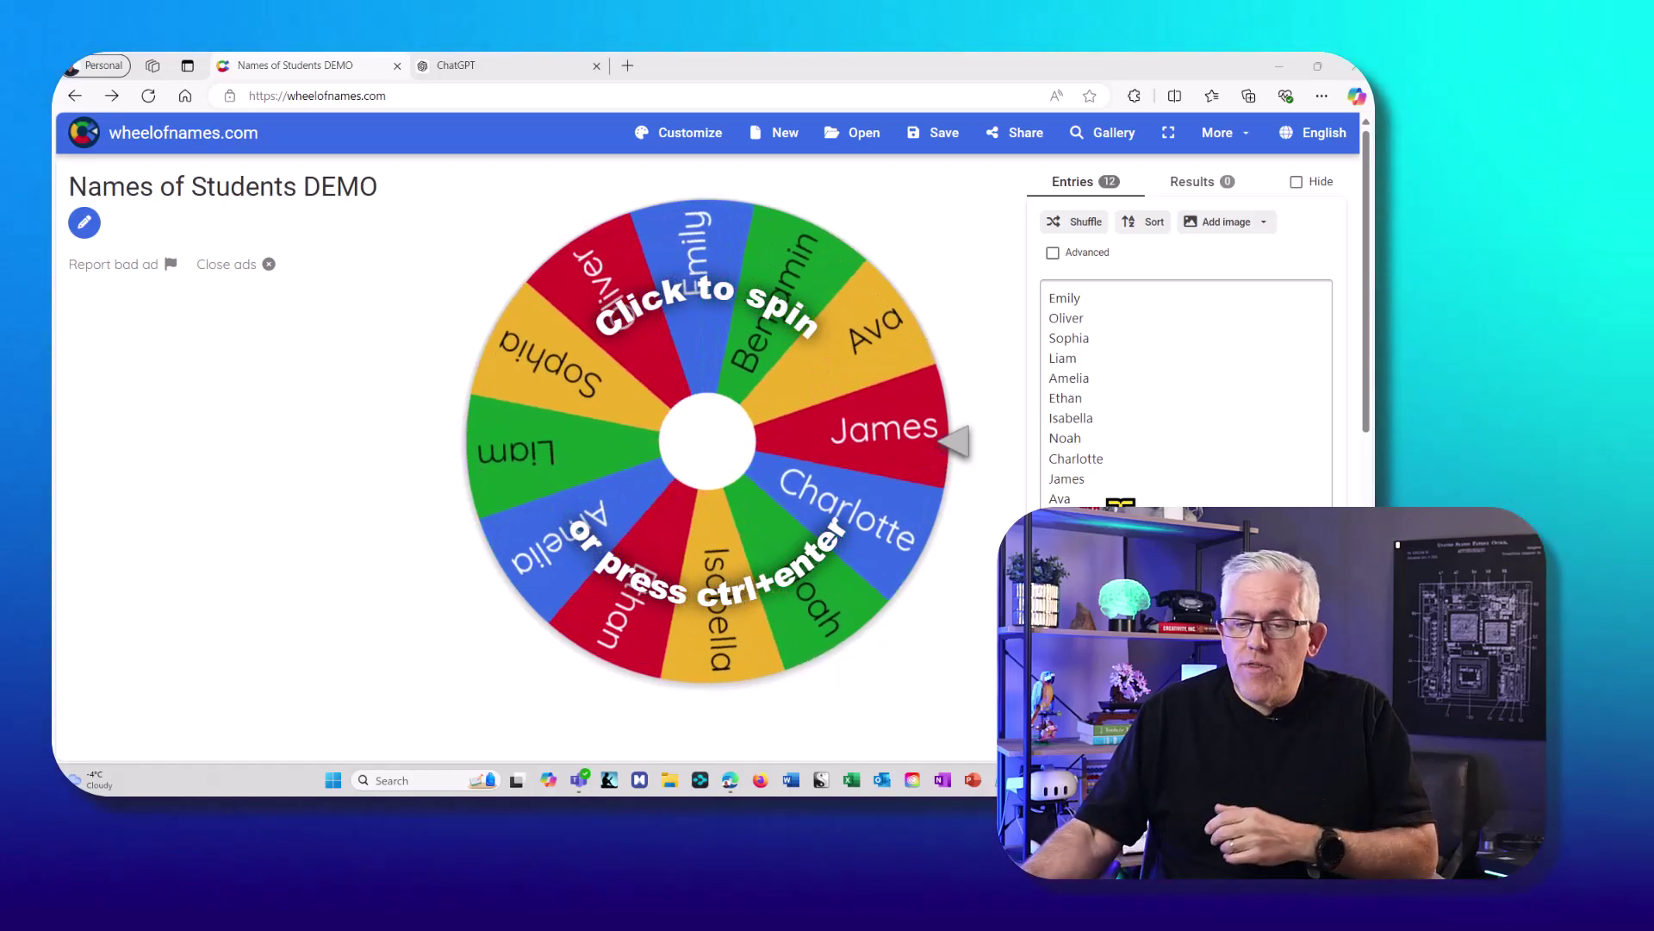
# Spin the Names of Students DEMO wheel so it lands on Oliver as the winner.
pyautogui.click(724, 470)
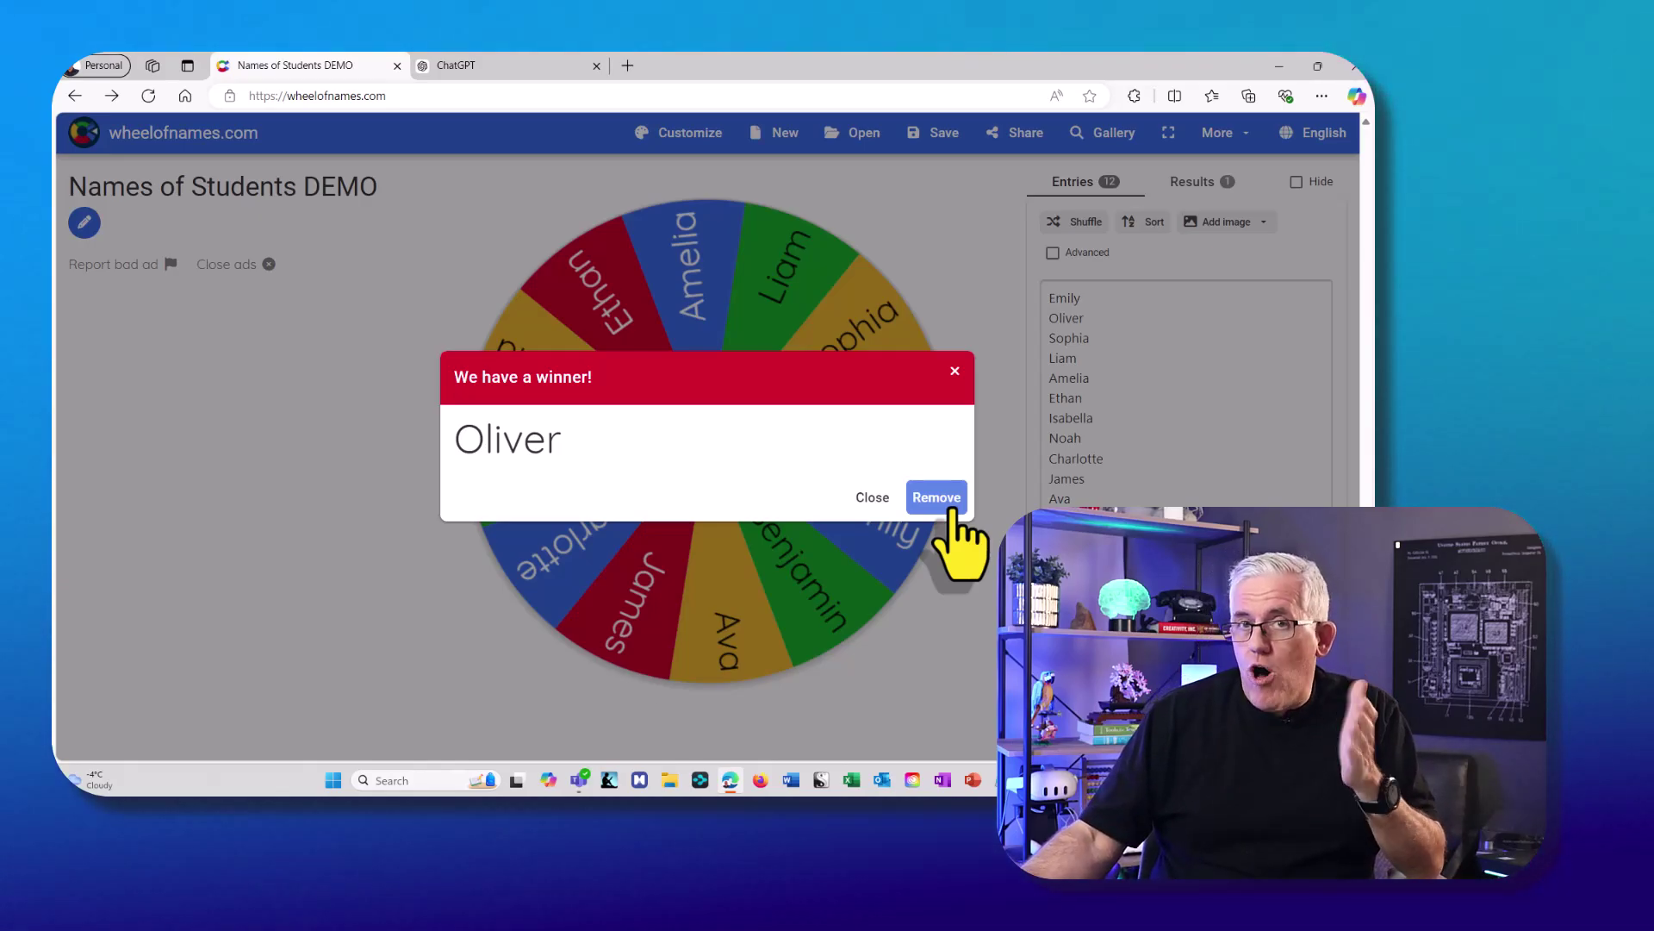
# Close the winner dialog keeping Oliver, then shuffle, sort alphabetically, and reshuffle the names.
pyautogui.click(864, 498)
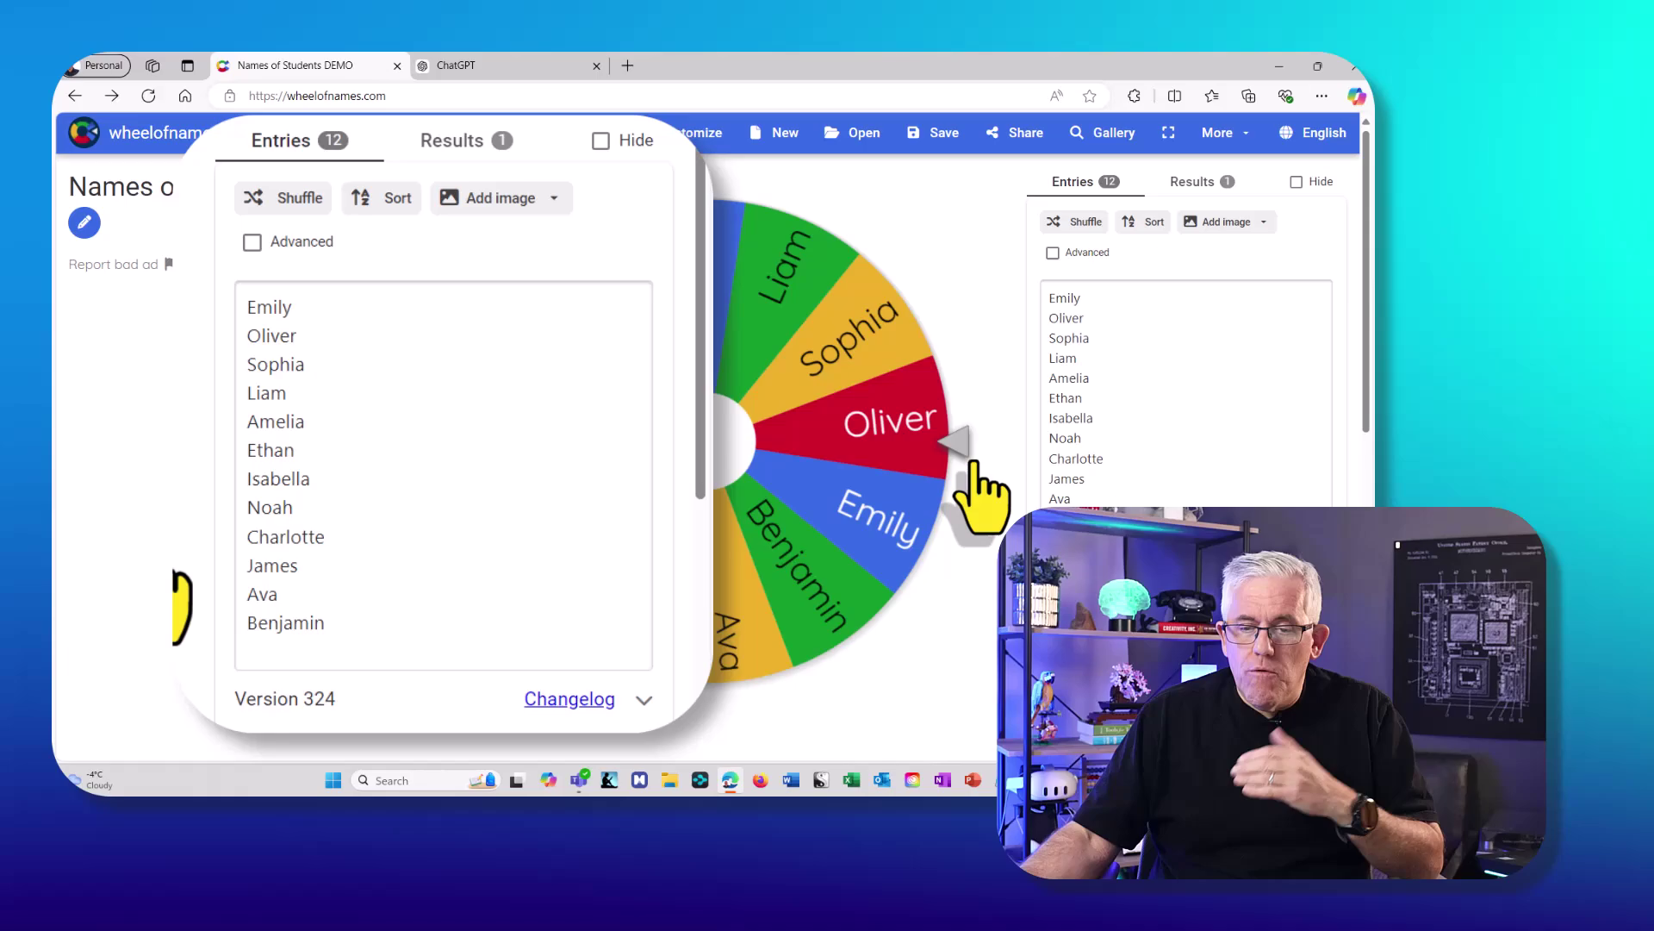
pyautogui.click(1077, 222)
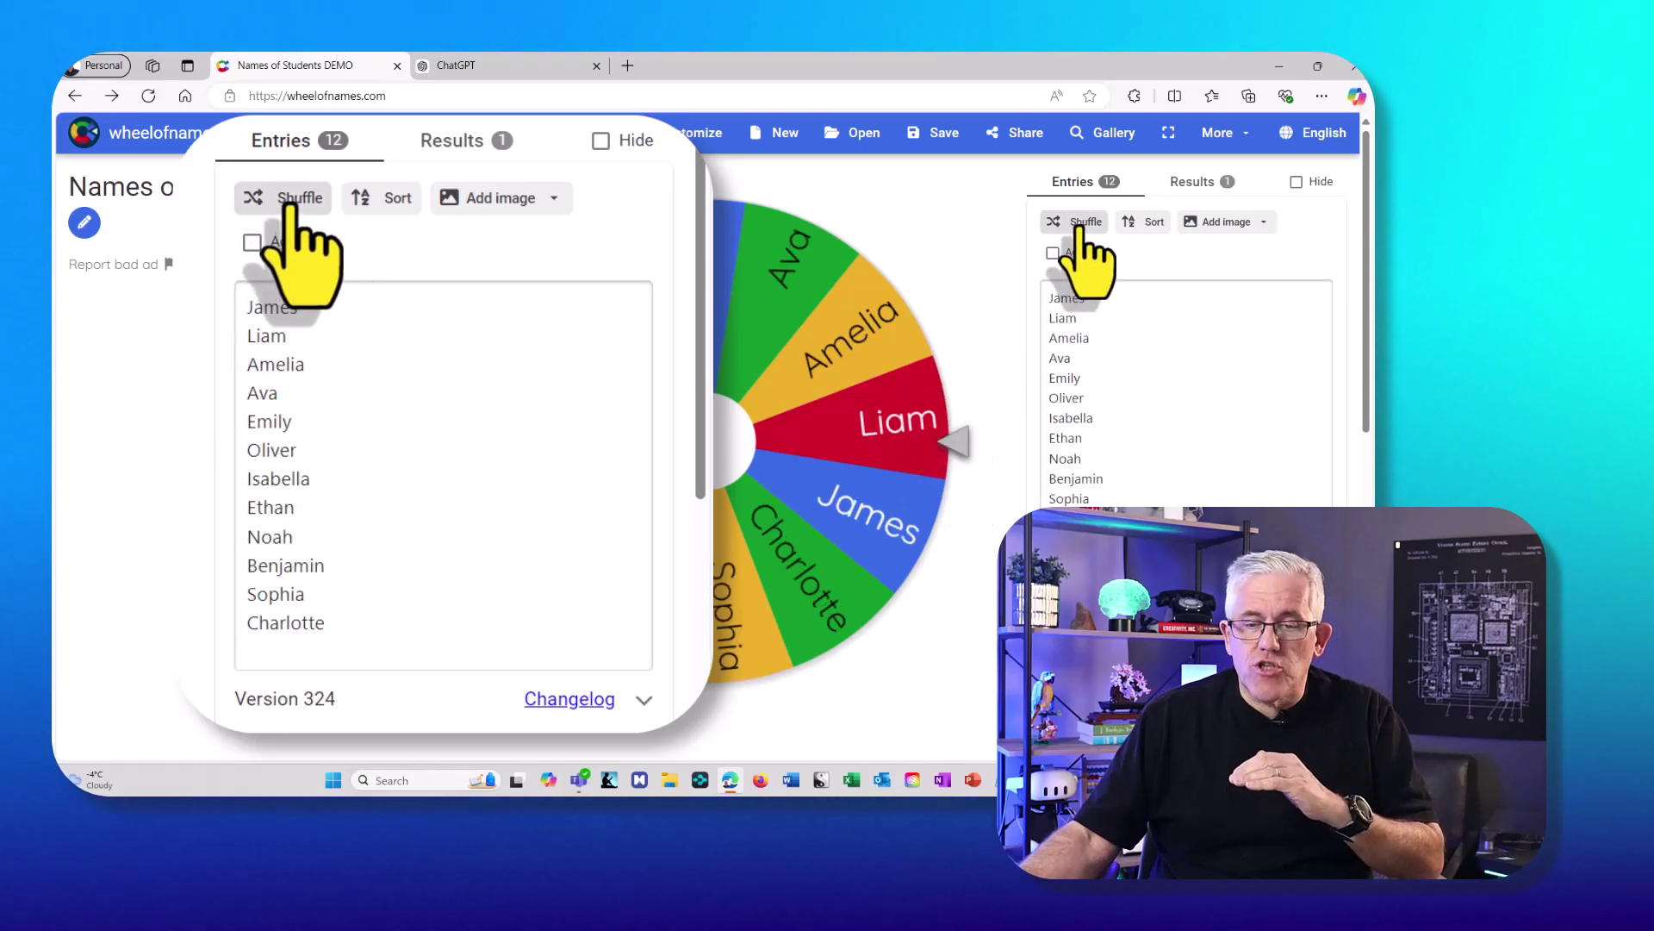
pyautogui.click(1077, 222)
pyautogui.click(1077, 226)
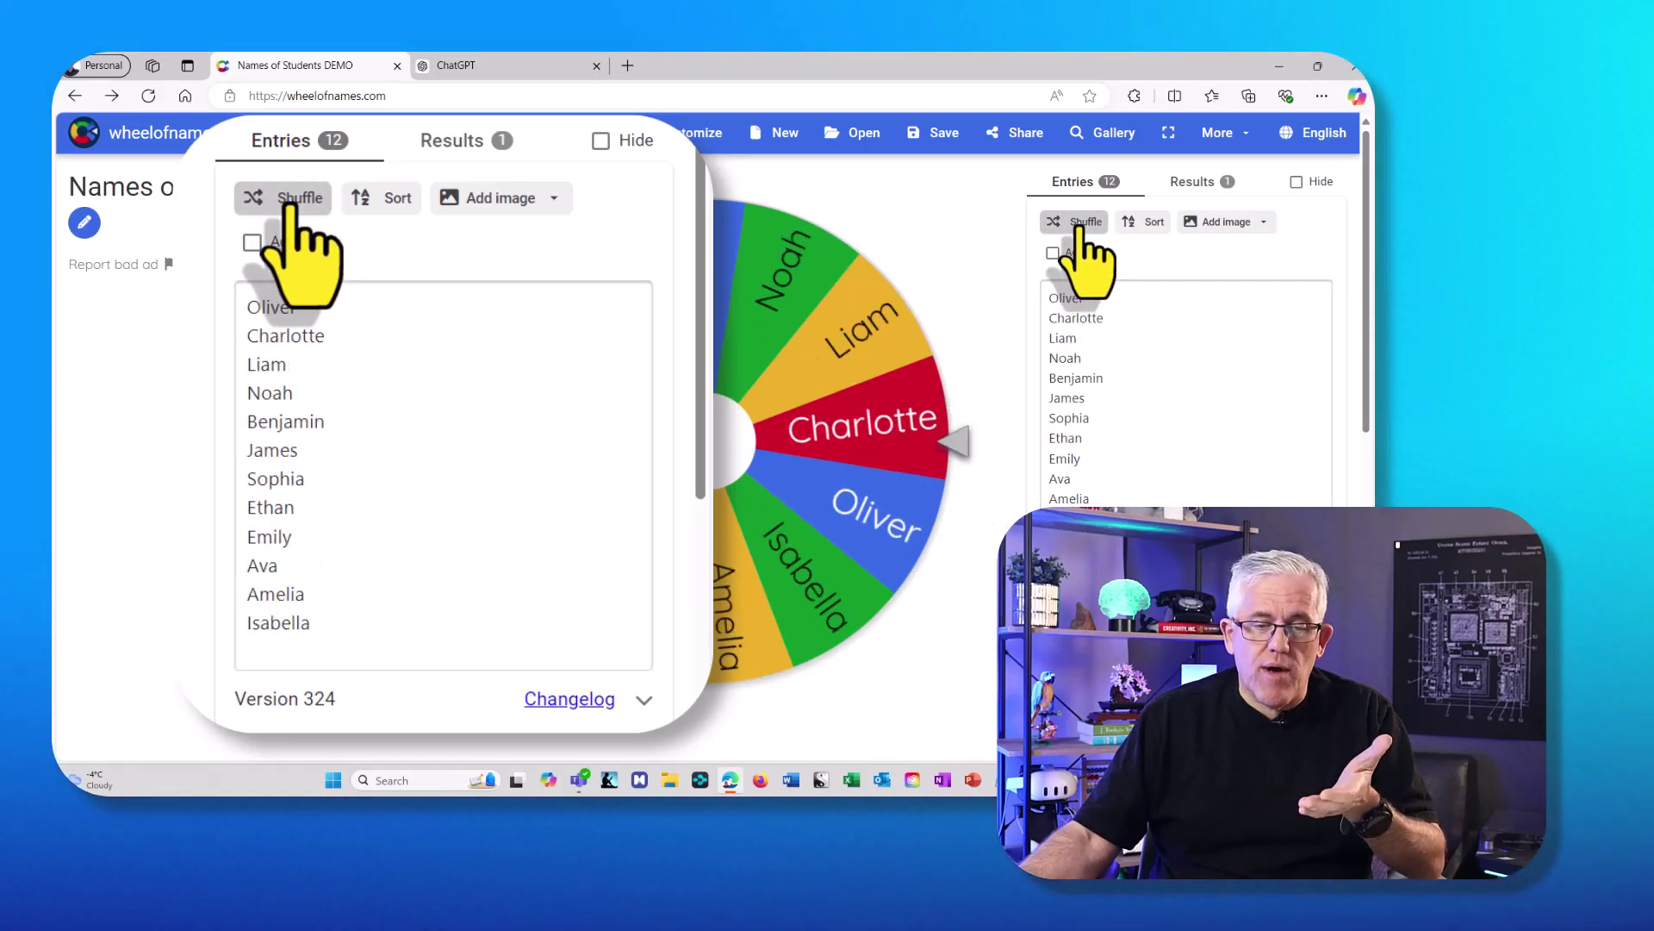
pyautogui.click(1155, 223)
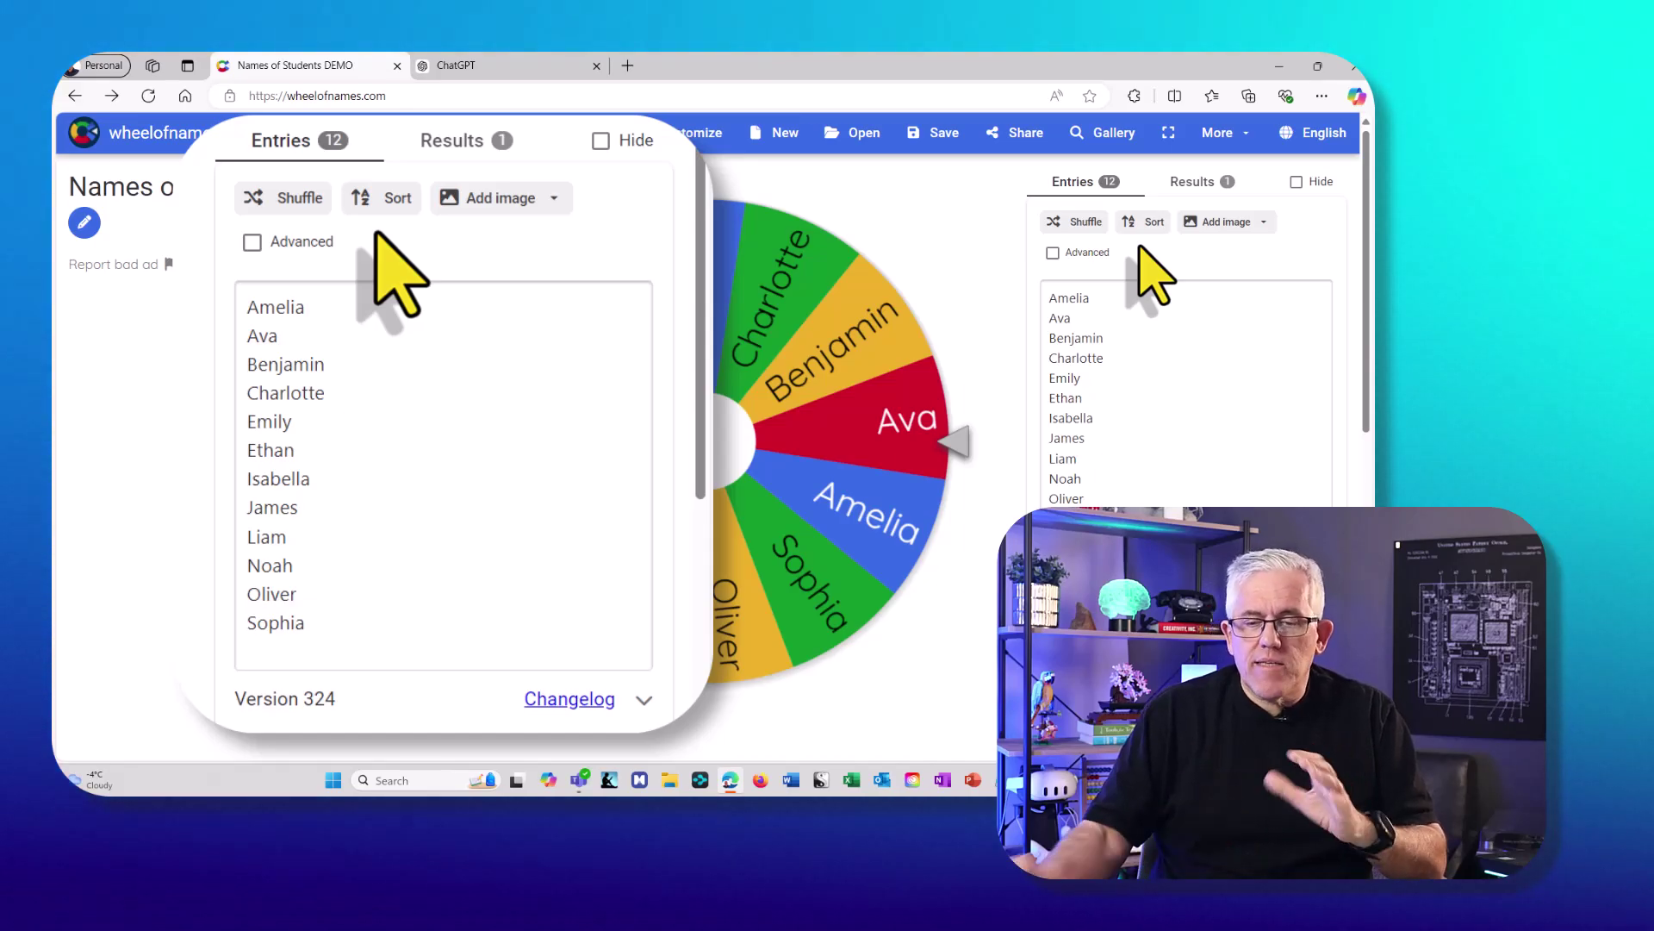
pyautogui.click(1077, 225)
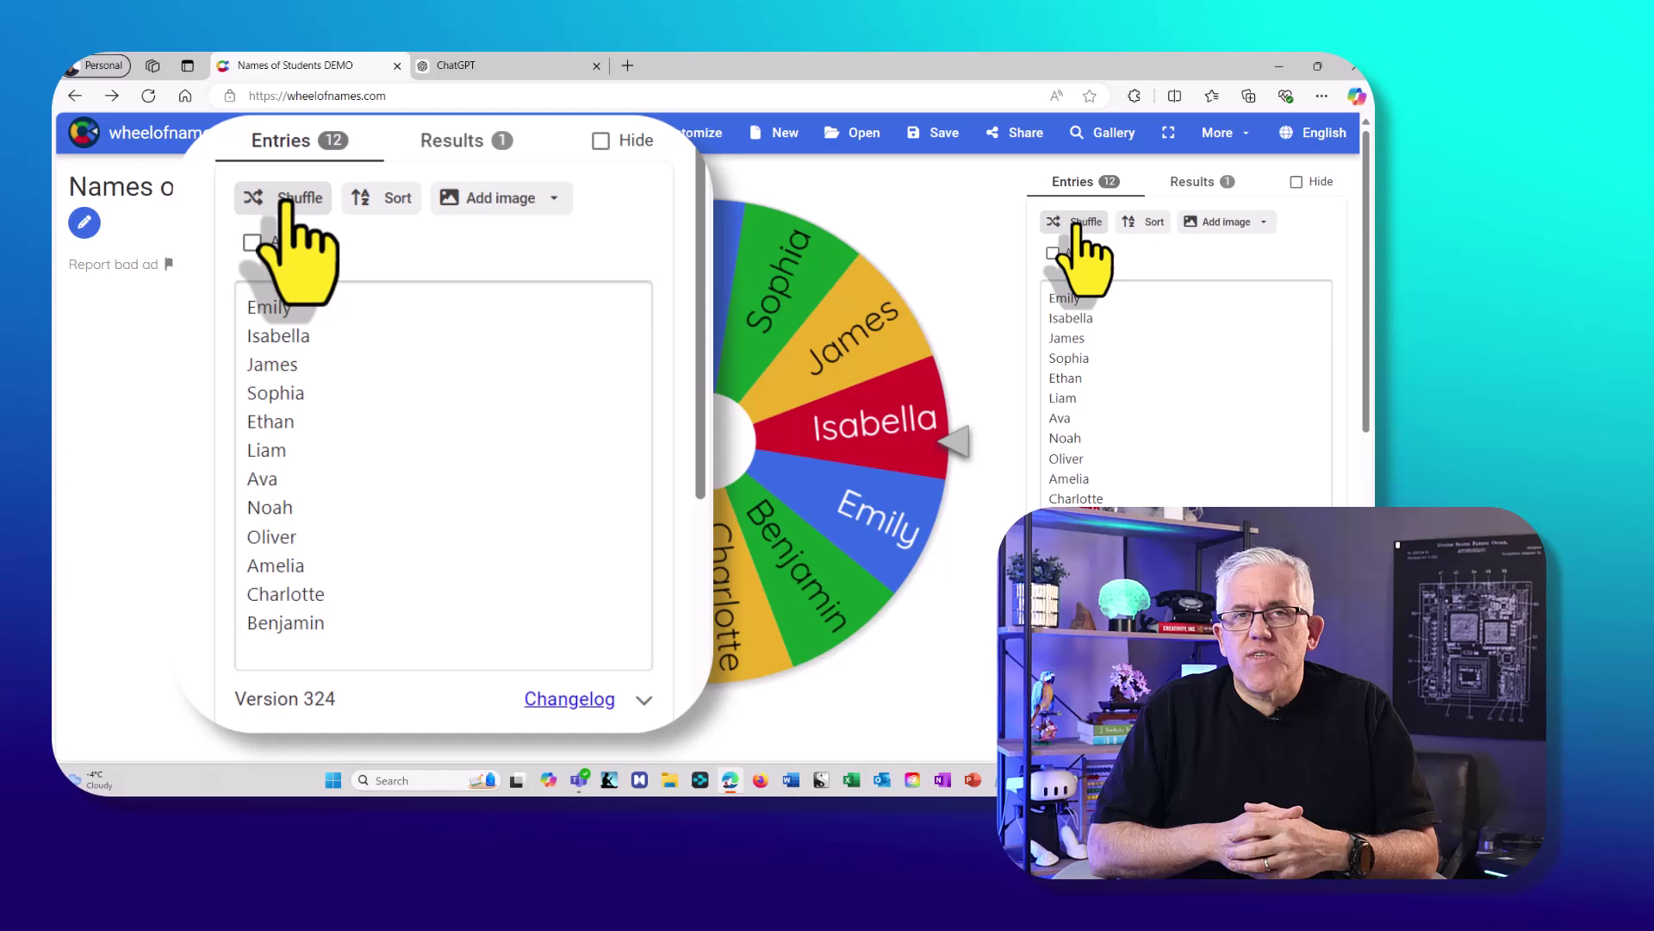
# View the image options without adding any, then show the Results list with Oliver.
pyautogui.click(1238, 224)
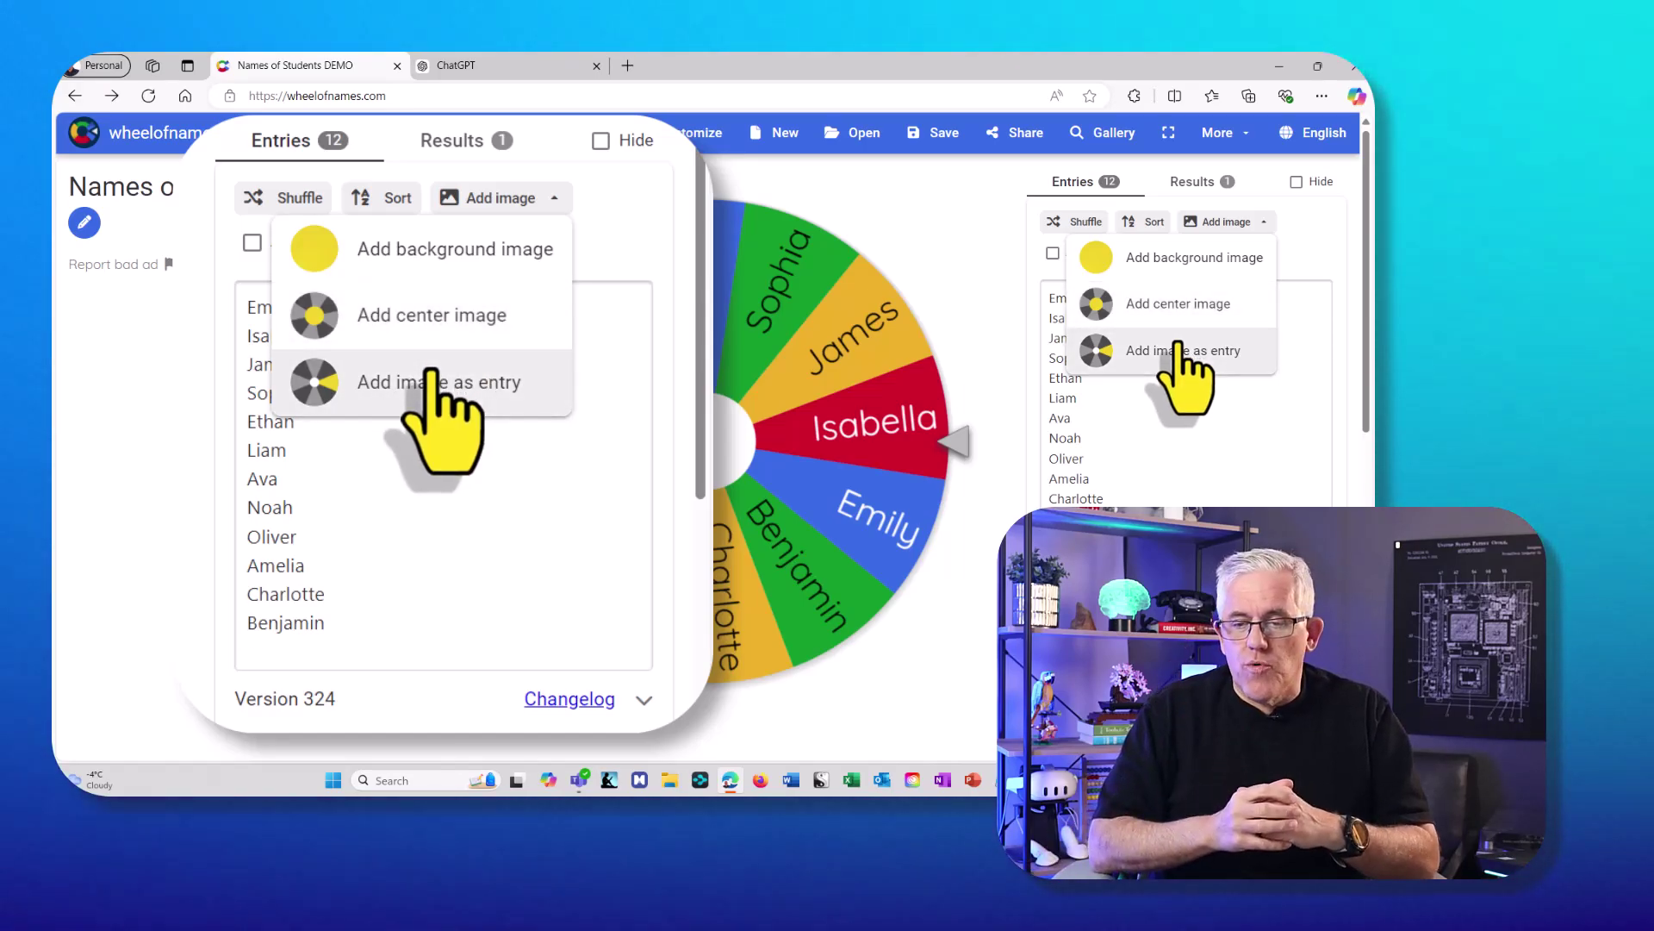
pyautogui.click(991, 323)
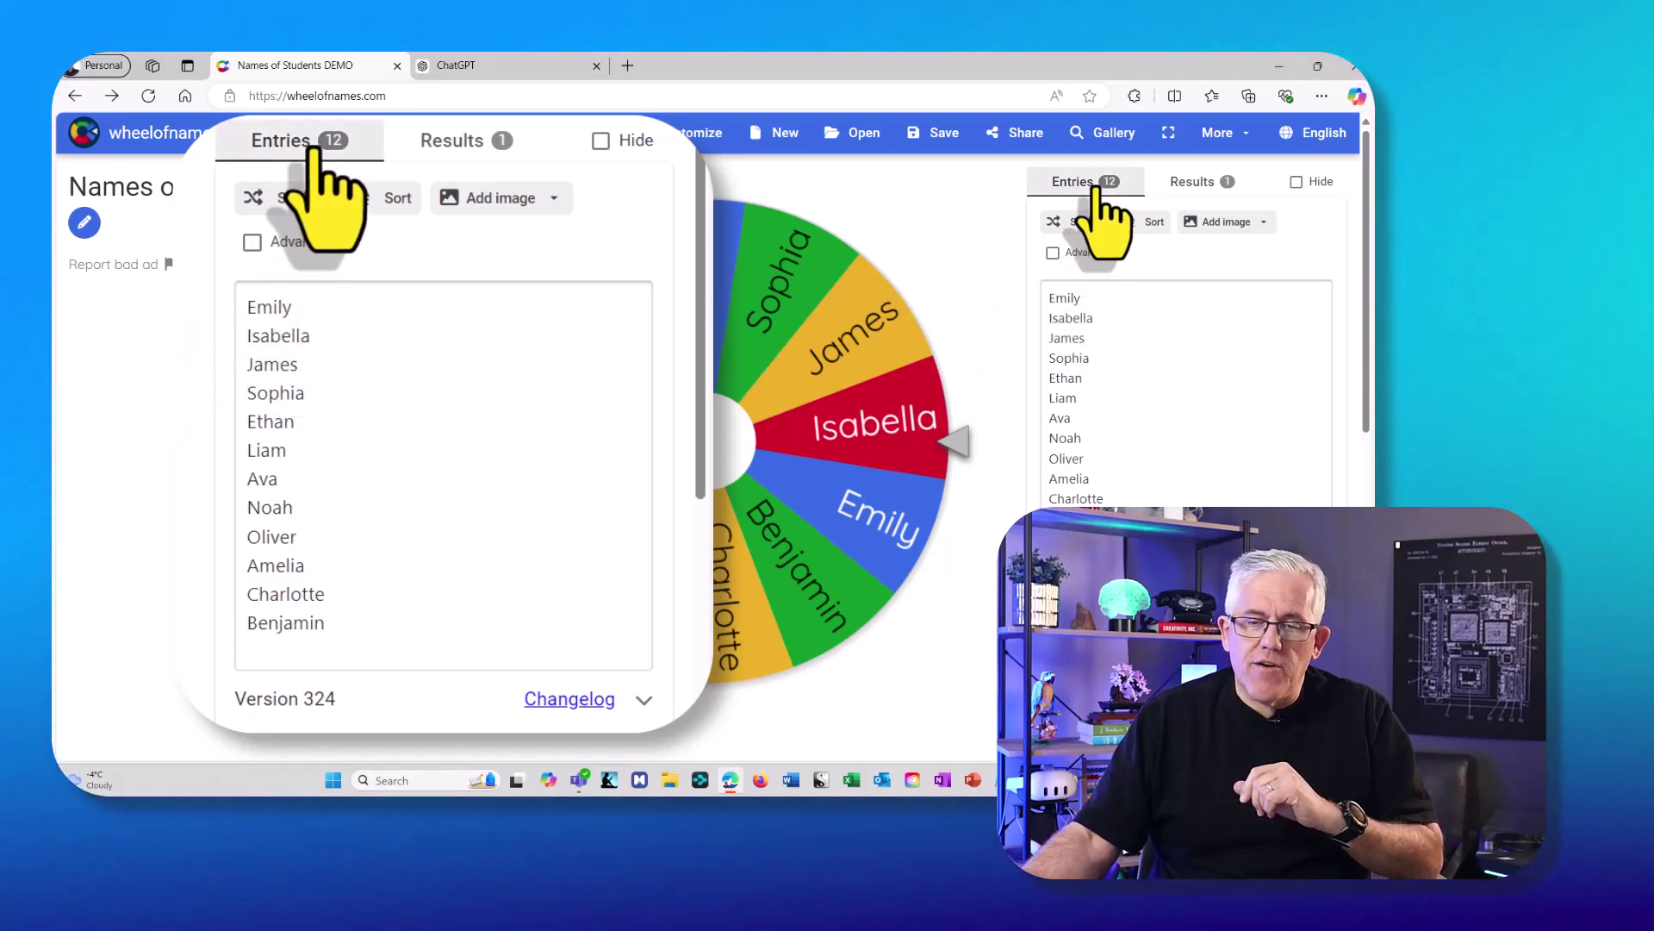
pyautogui.click(1191, 182)
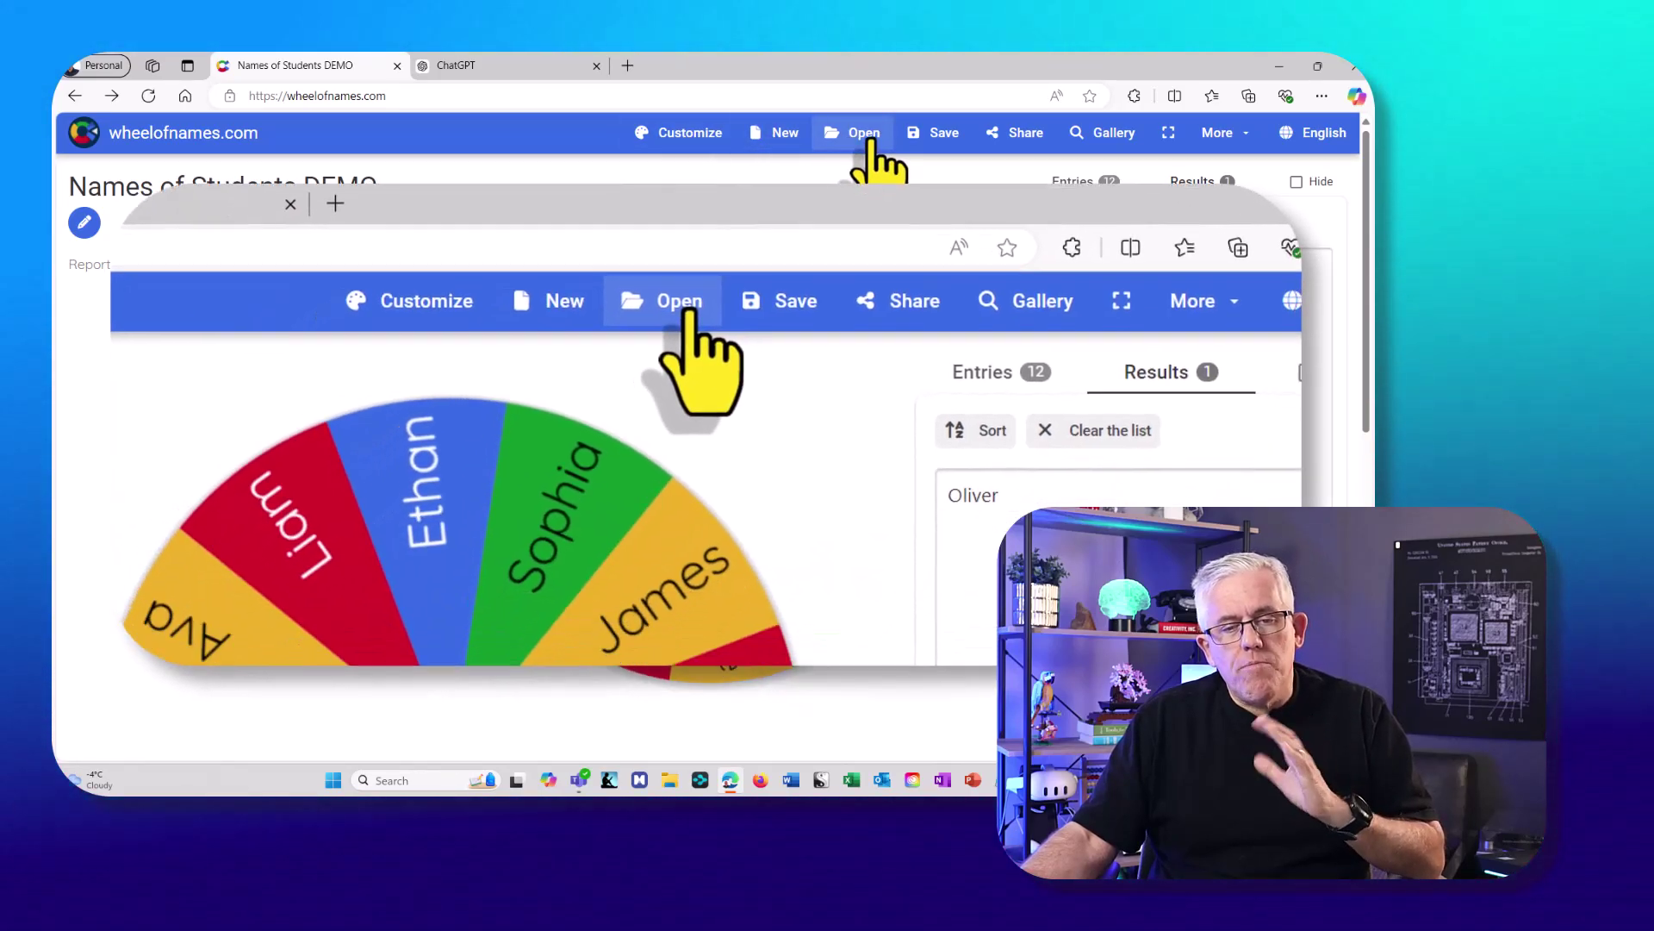
# Open the saved Names of Teams DEMO wheel holding Team 1 to Team 5.
pyautogui.click(875, 148)
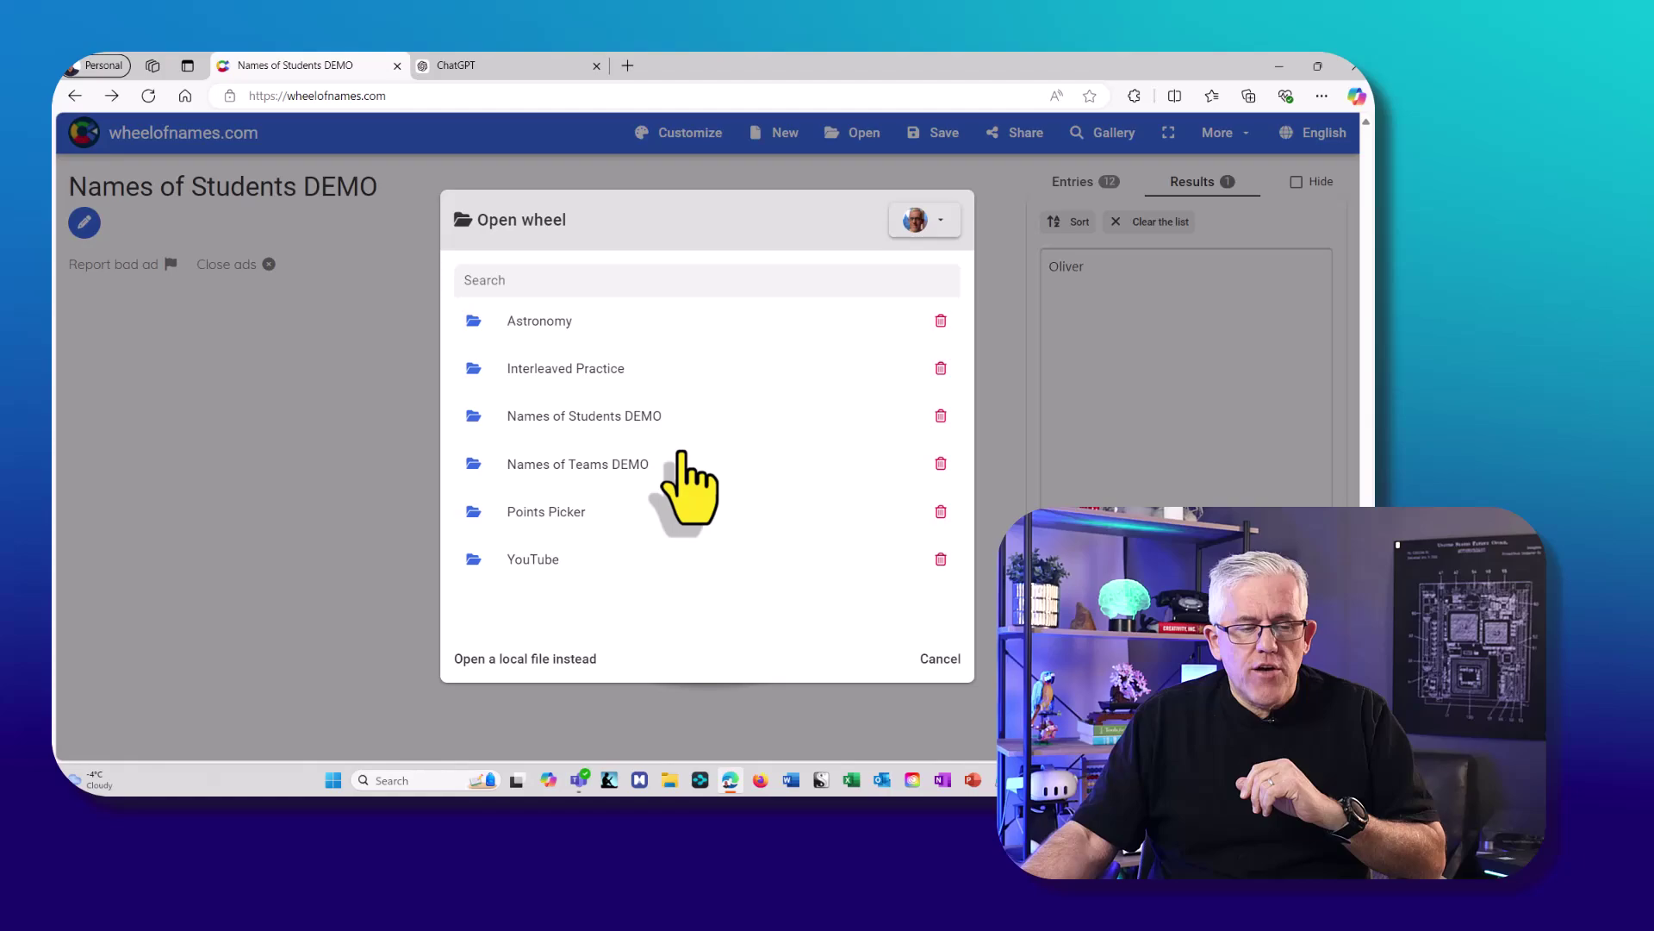
pyautogui.click(606, 469)
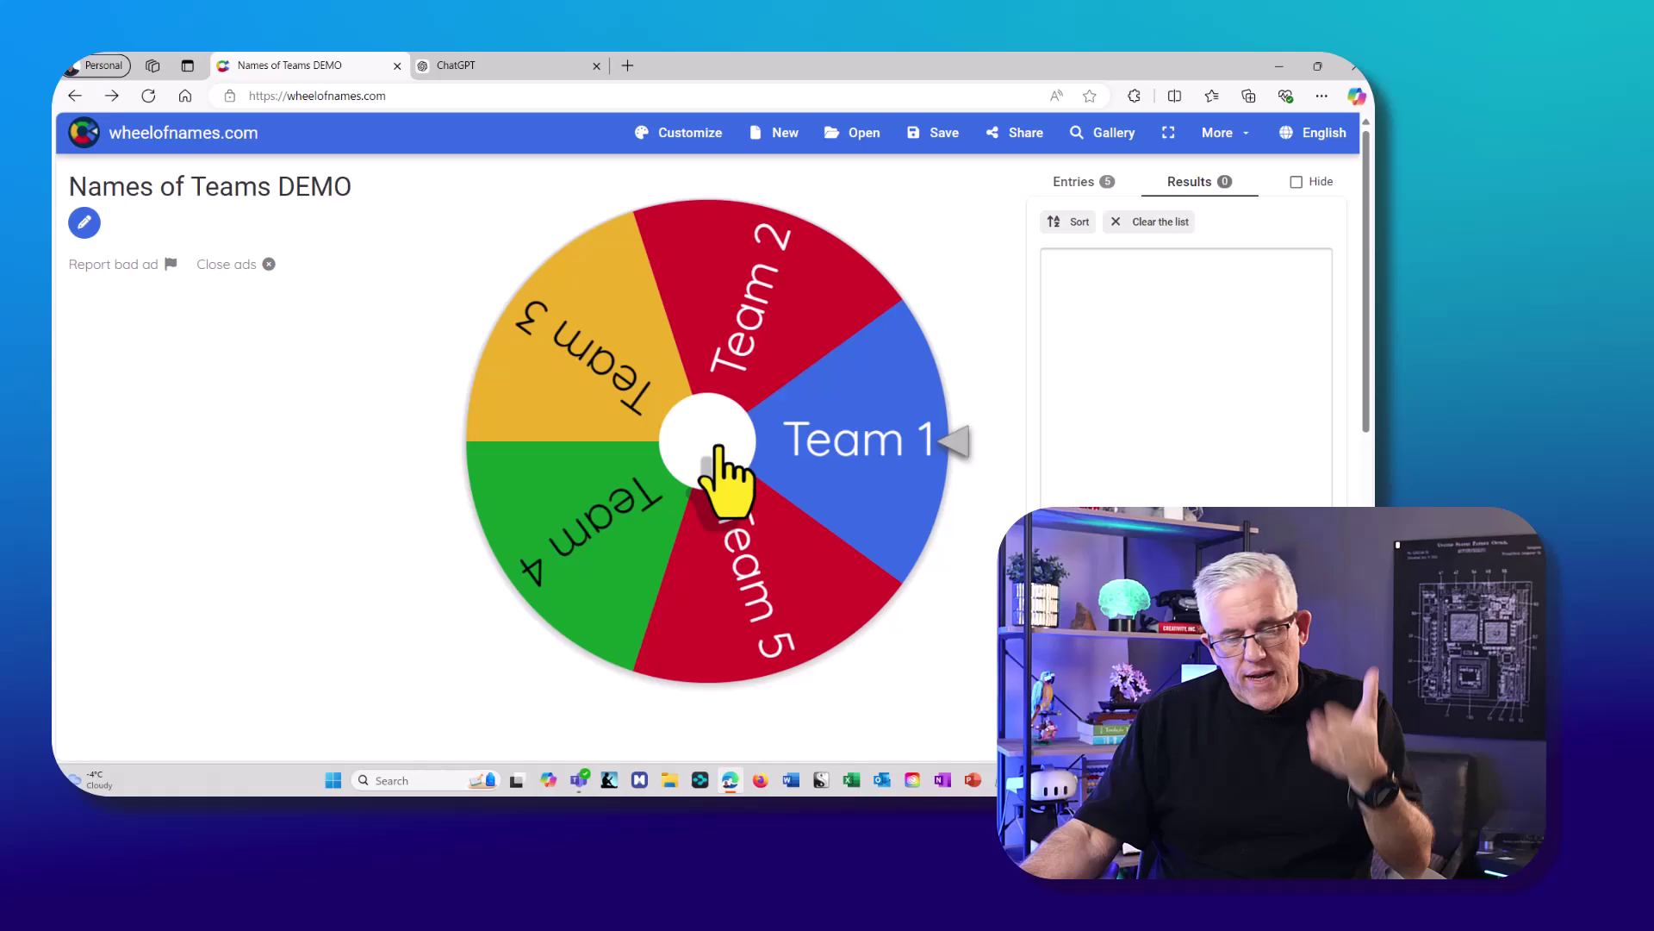
# Spin the teams wheel, remove winner Team 5, and delete Team 2 through Team 4.
pyautogui.click(711, 487)
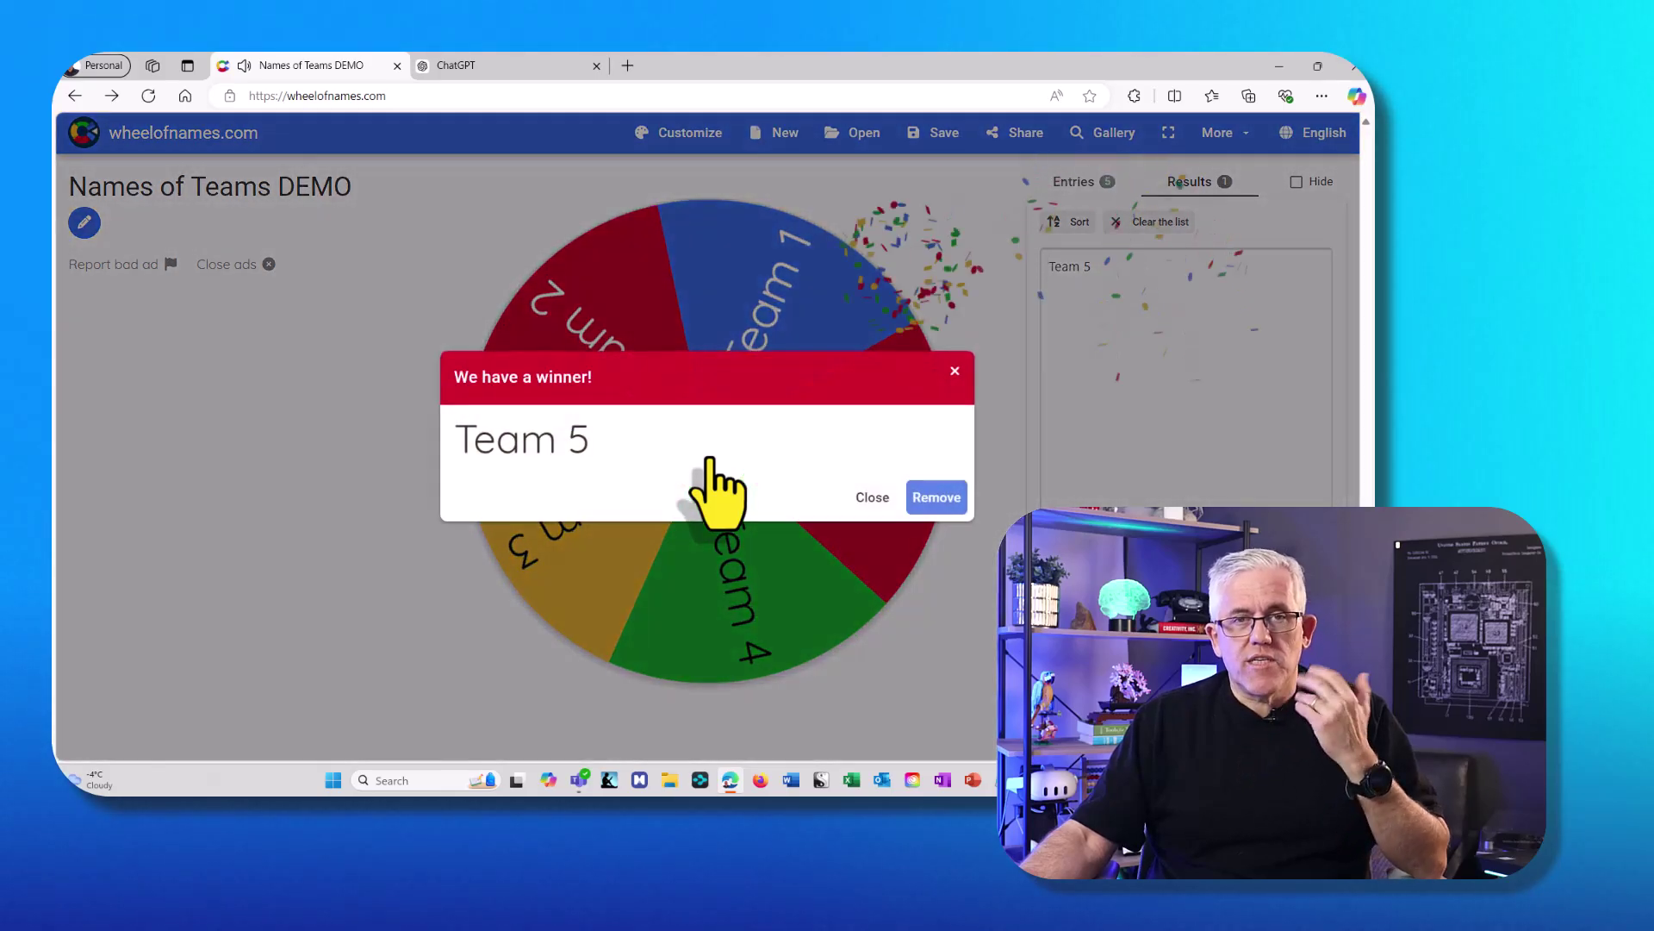
pyautogui.click(936, 497)
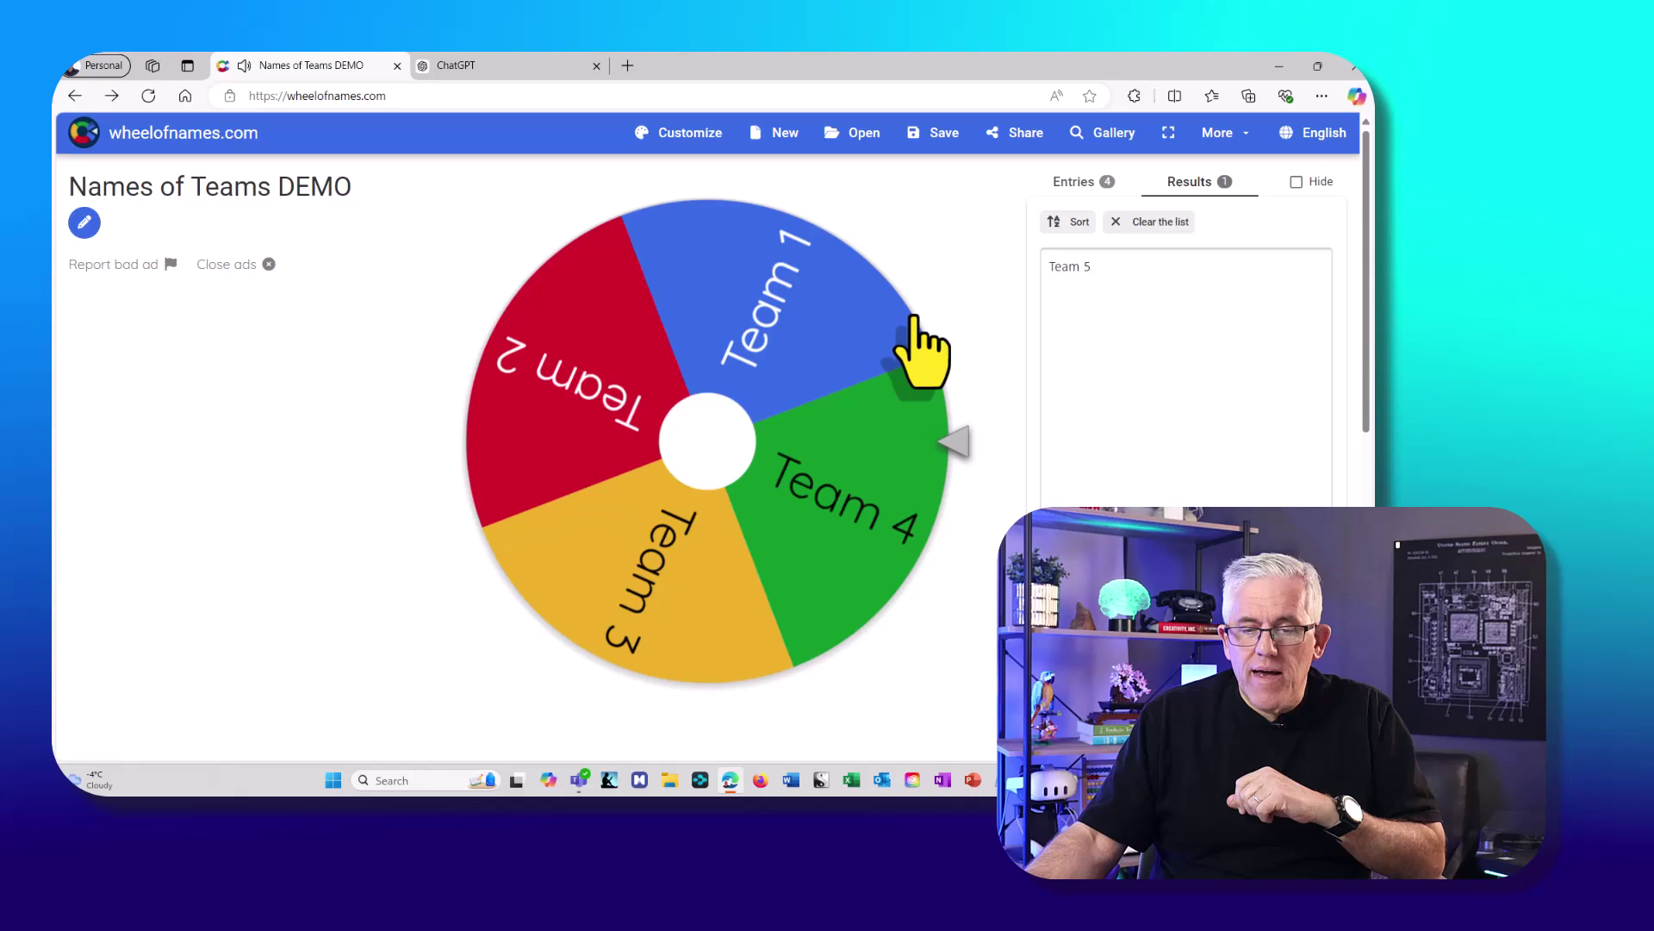
pyautogui.click(1099, 185)
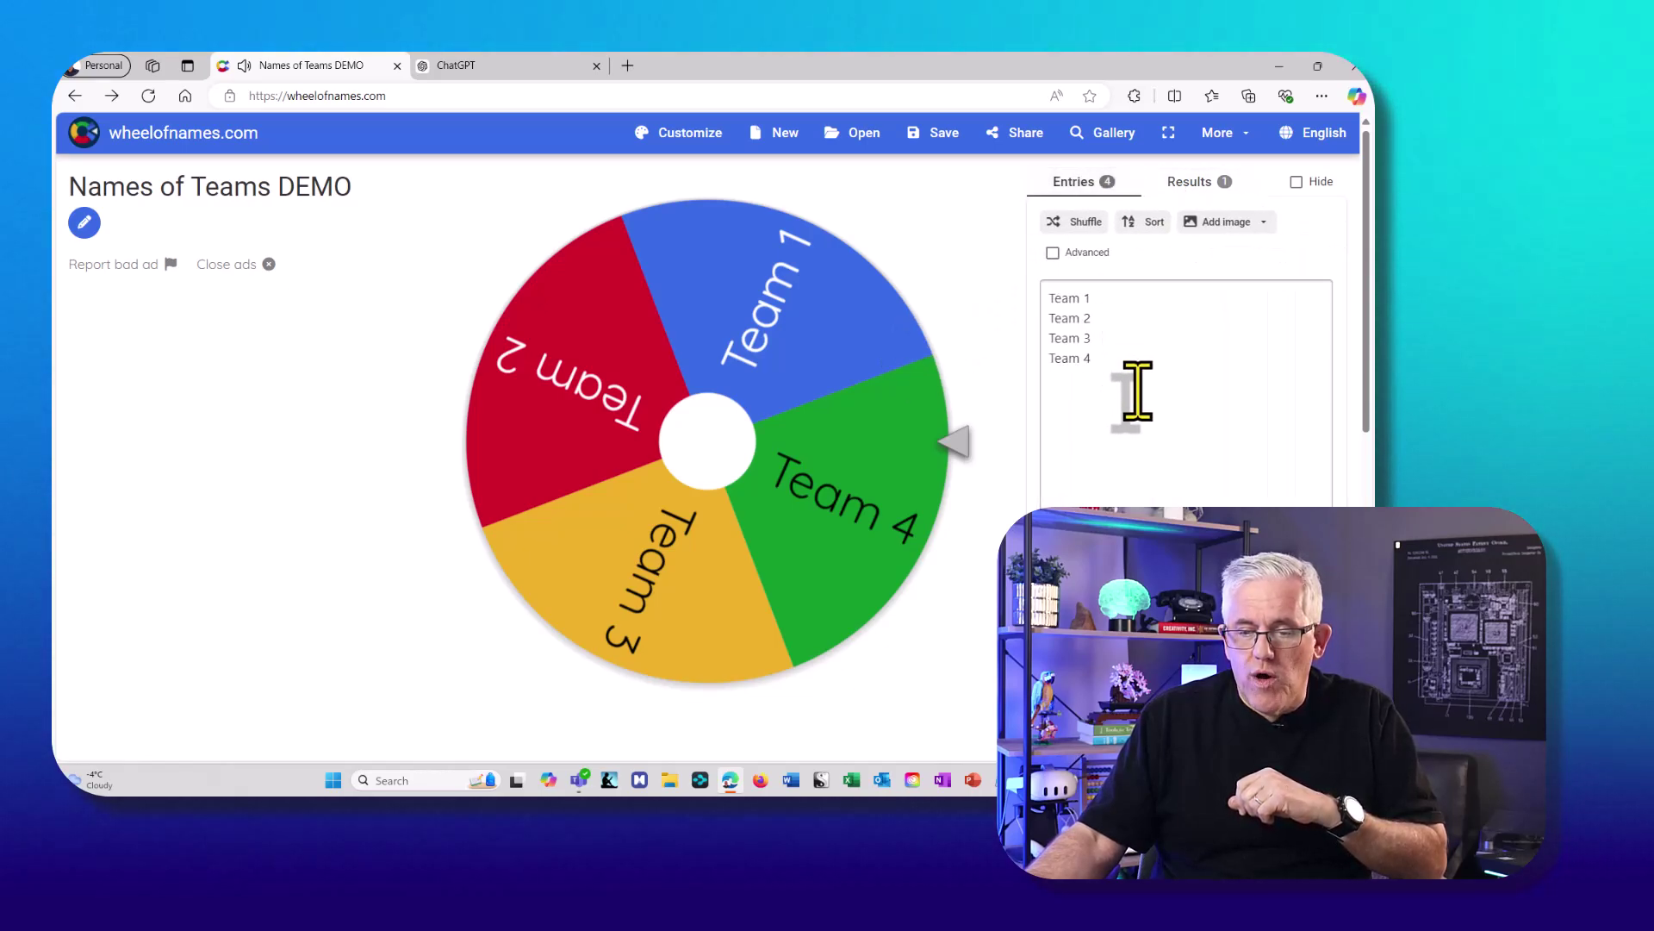
pyautogui.moveTo(1134, 387); pyautogui.dragTo(1064, 336)
pyautogui.press('BackSpace')
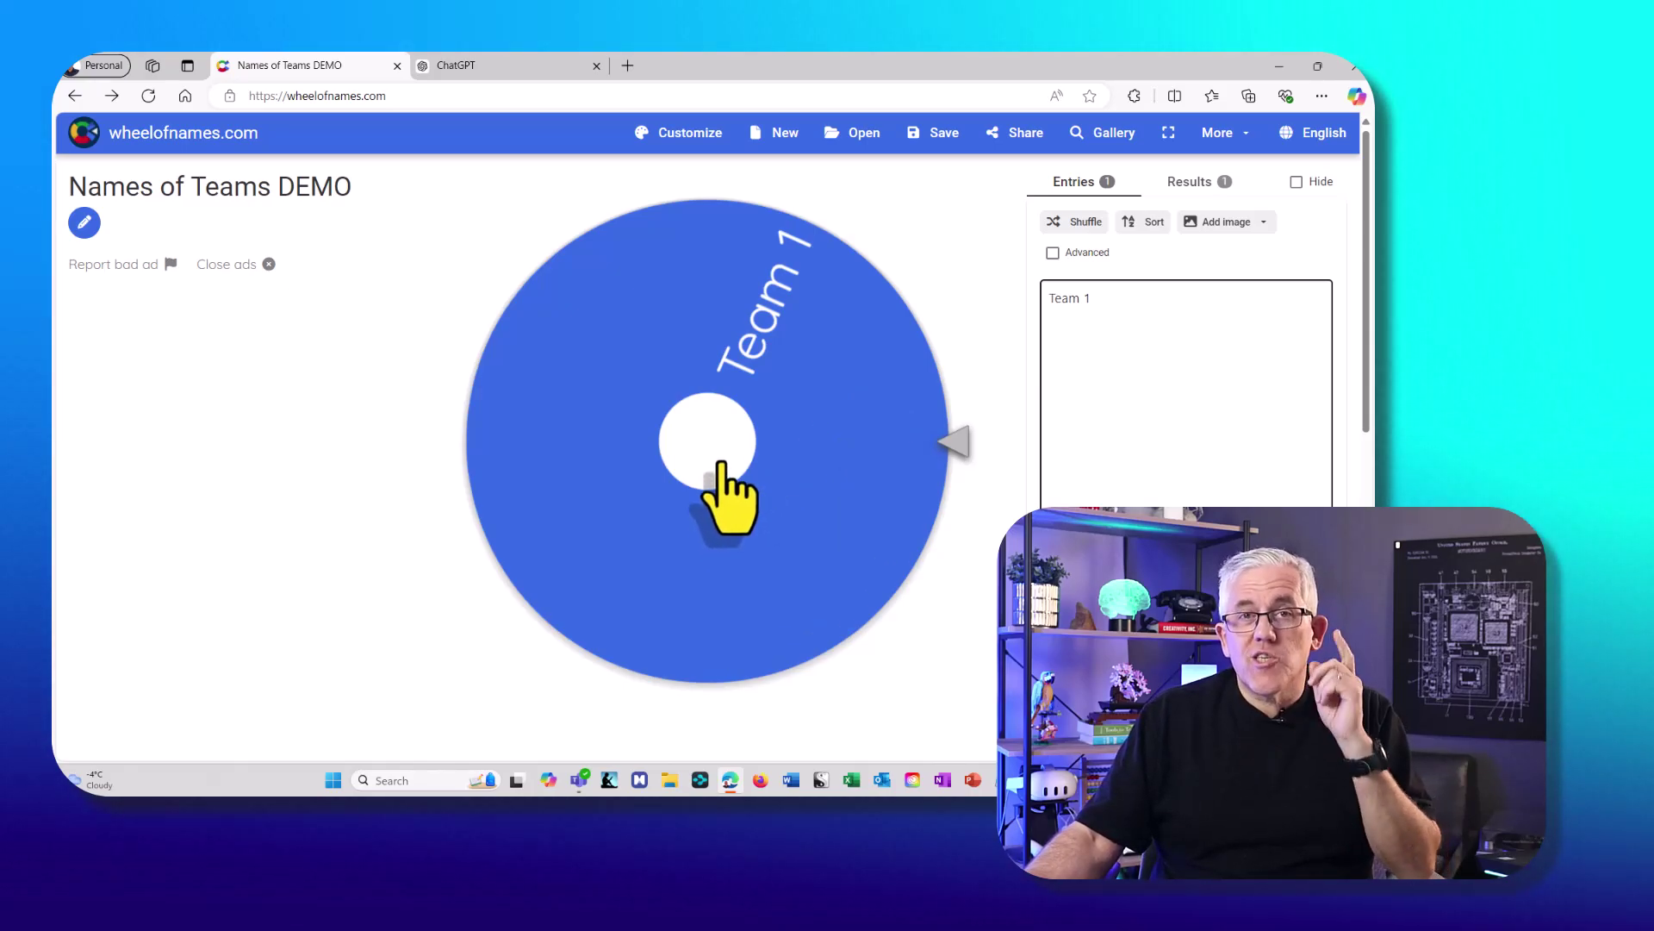
# Spin the wheel with only Team 1, remove it, and bring up the saved wheels.
pyautogui.click(720, 465)
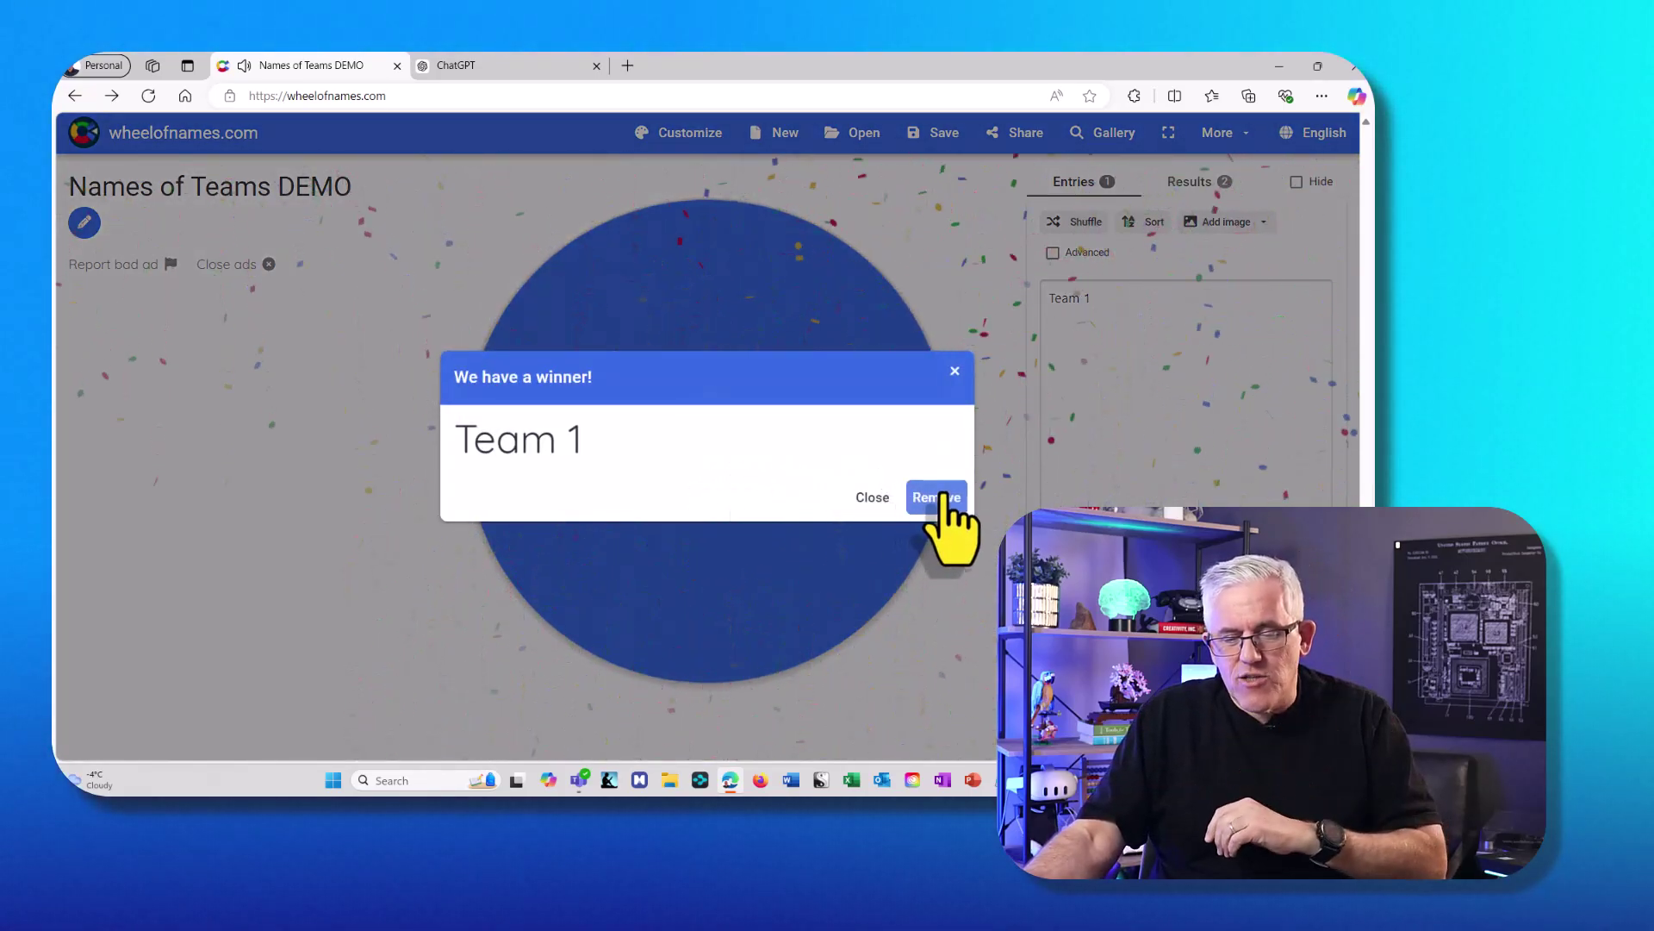
pyautogui.click(939, 498)
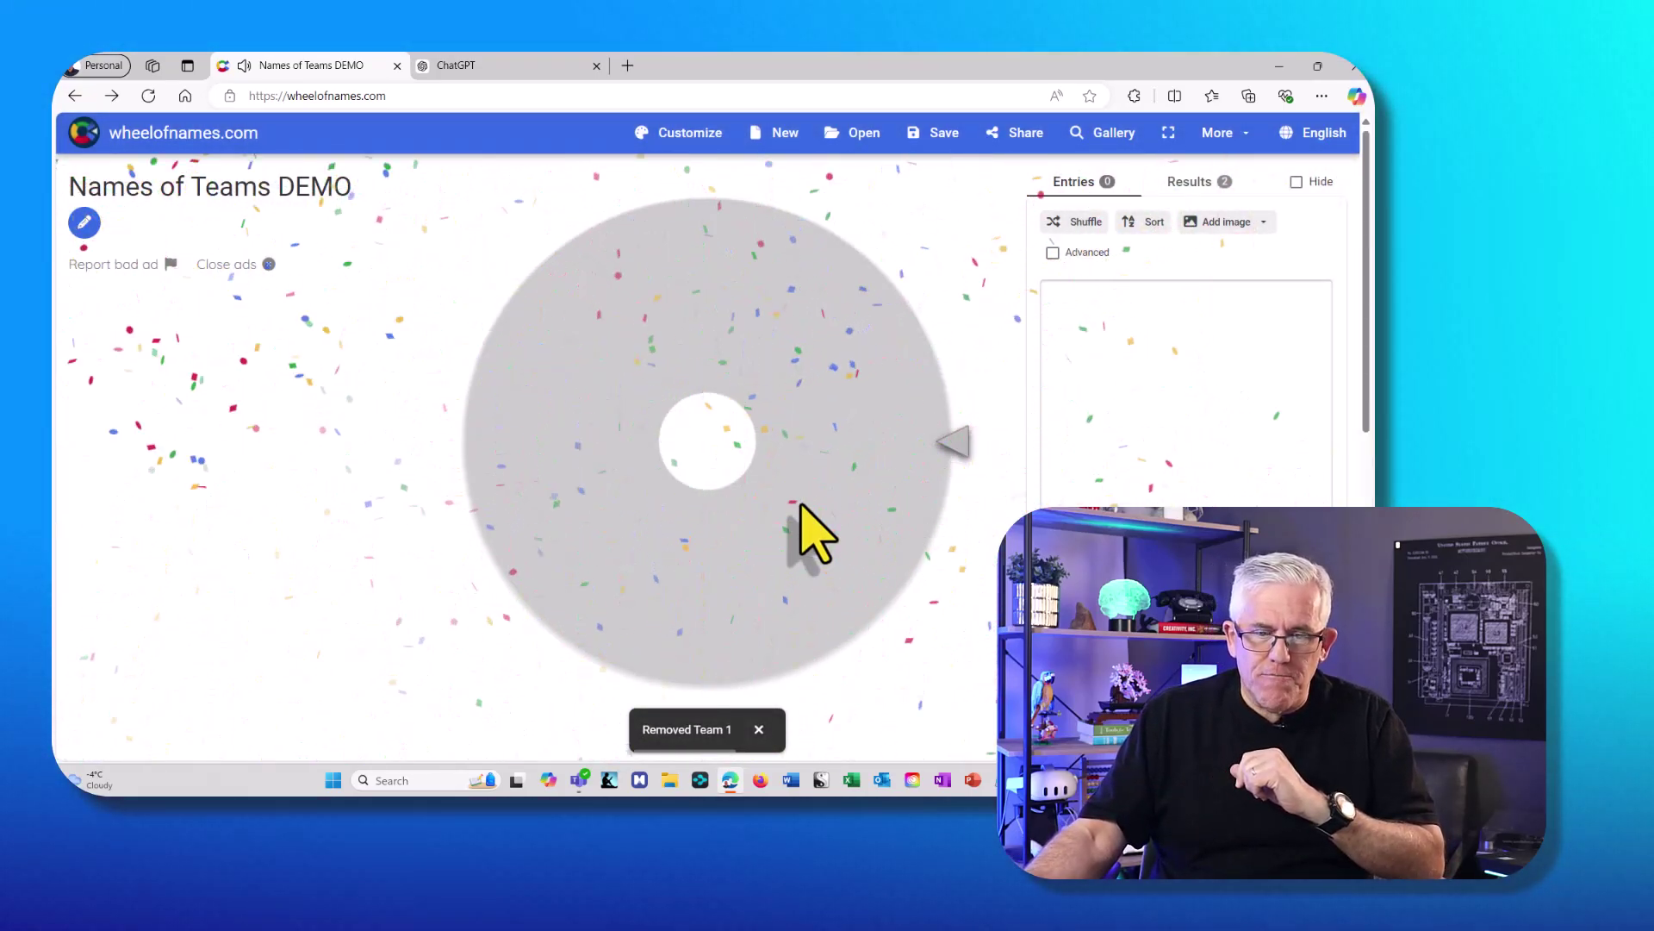
pyautogui.click(857, 133)
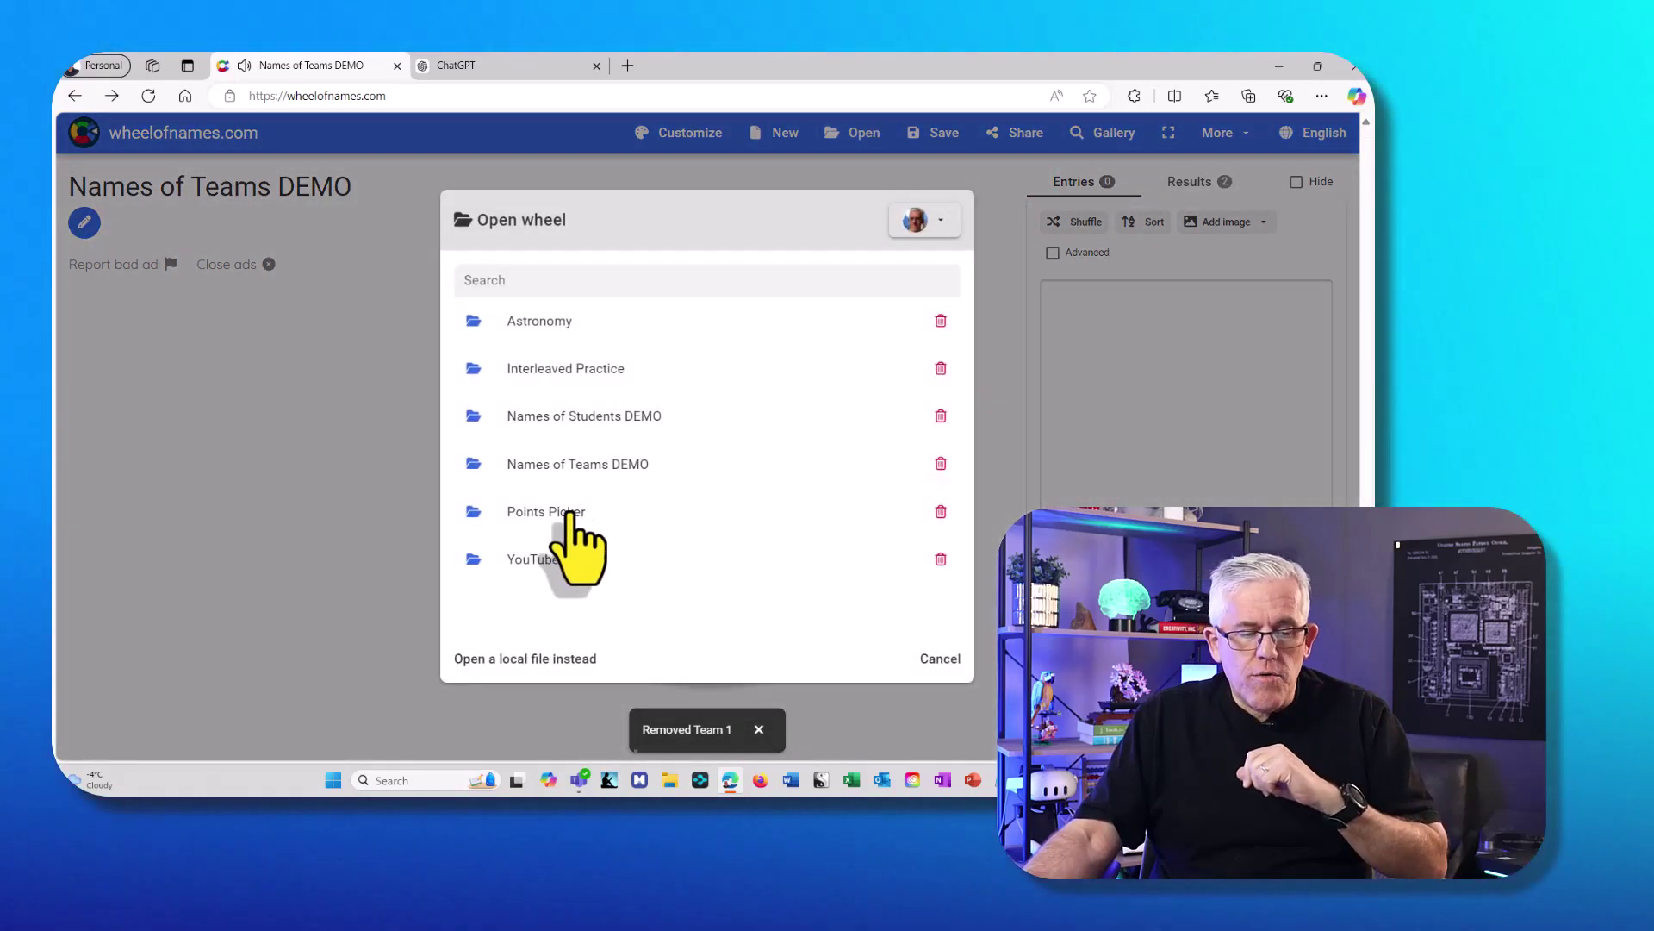
# Load the Astronomy wheel and open its appearance customisation settings.
pyautogui.click(551, 329)
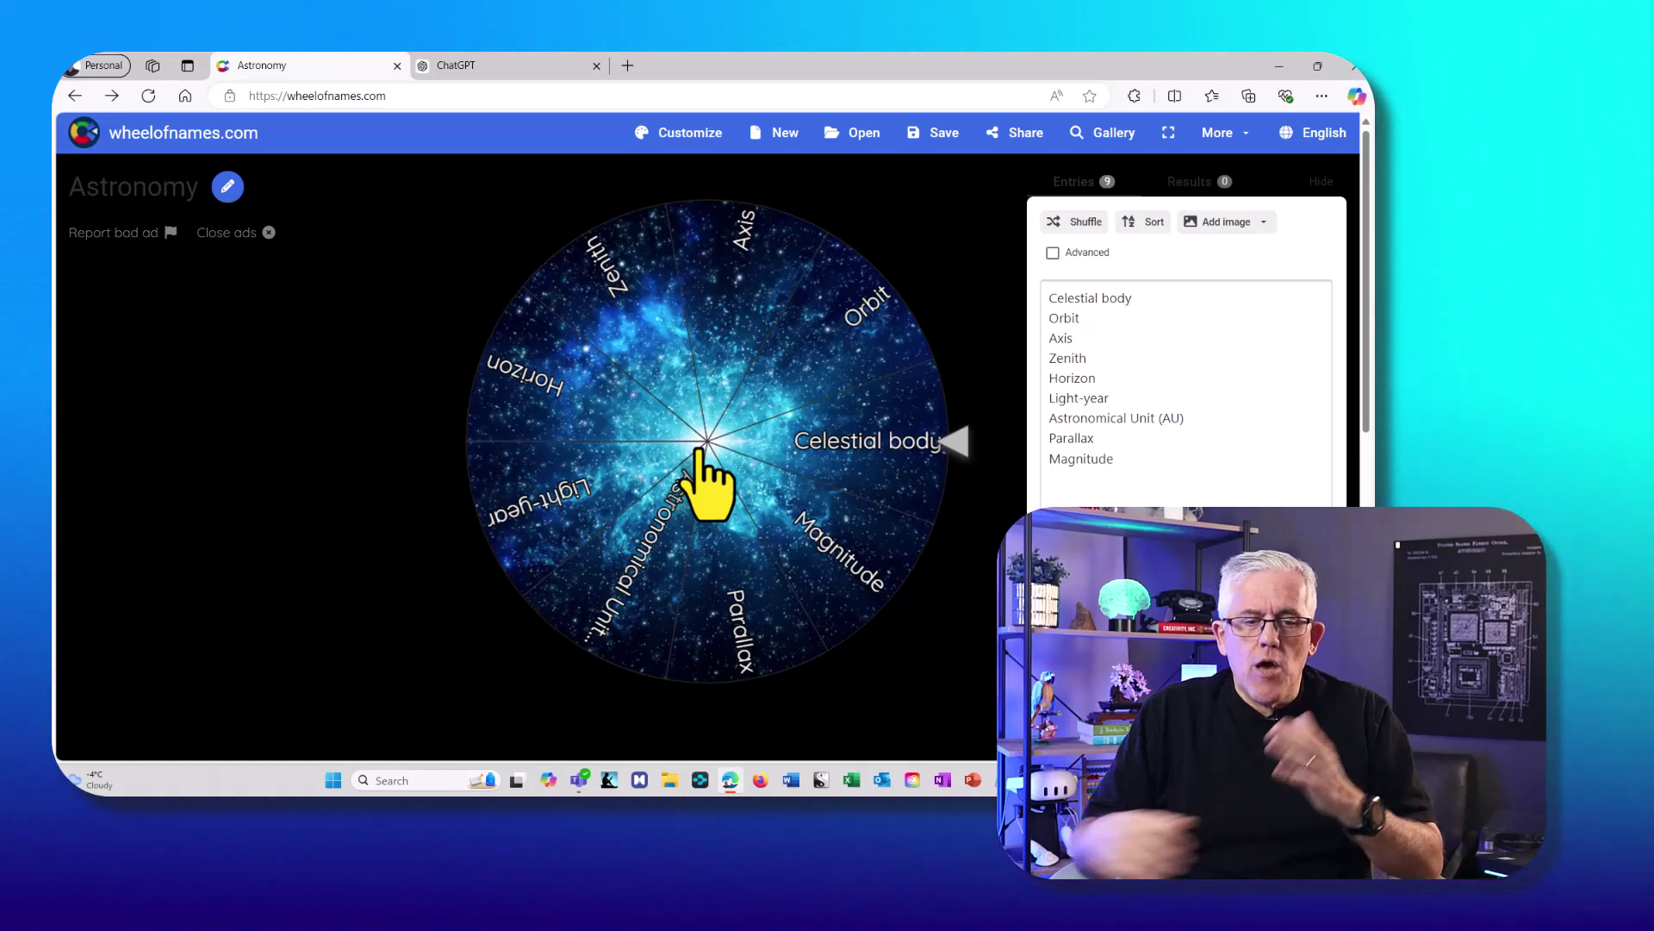
pyautogui.click(691, 137)
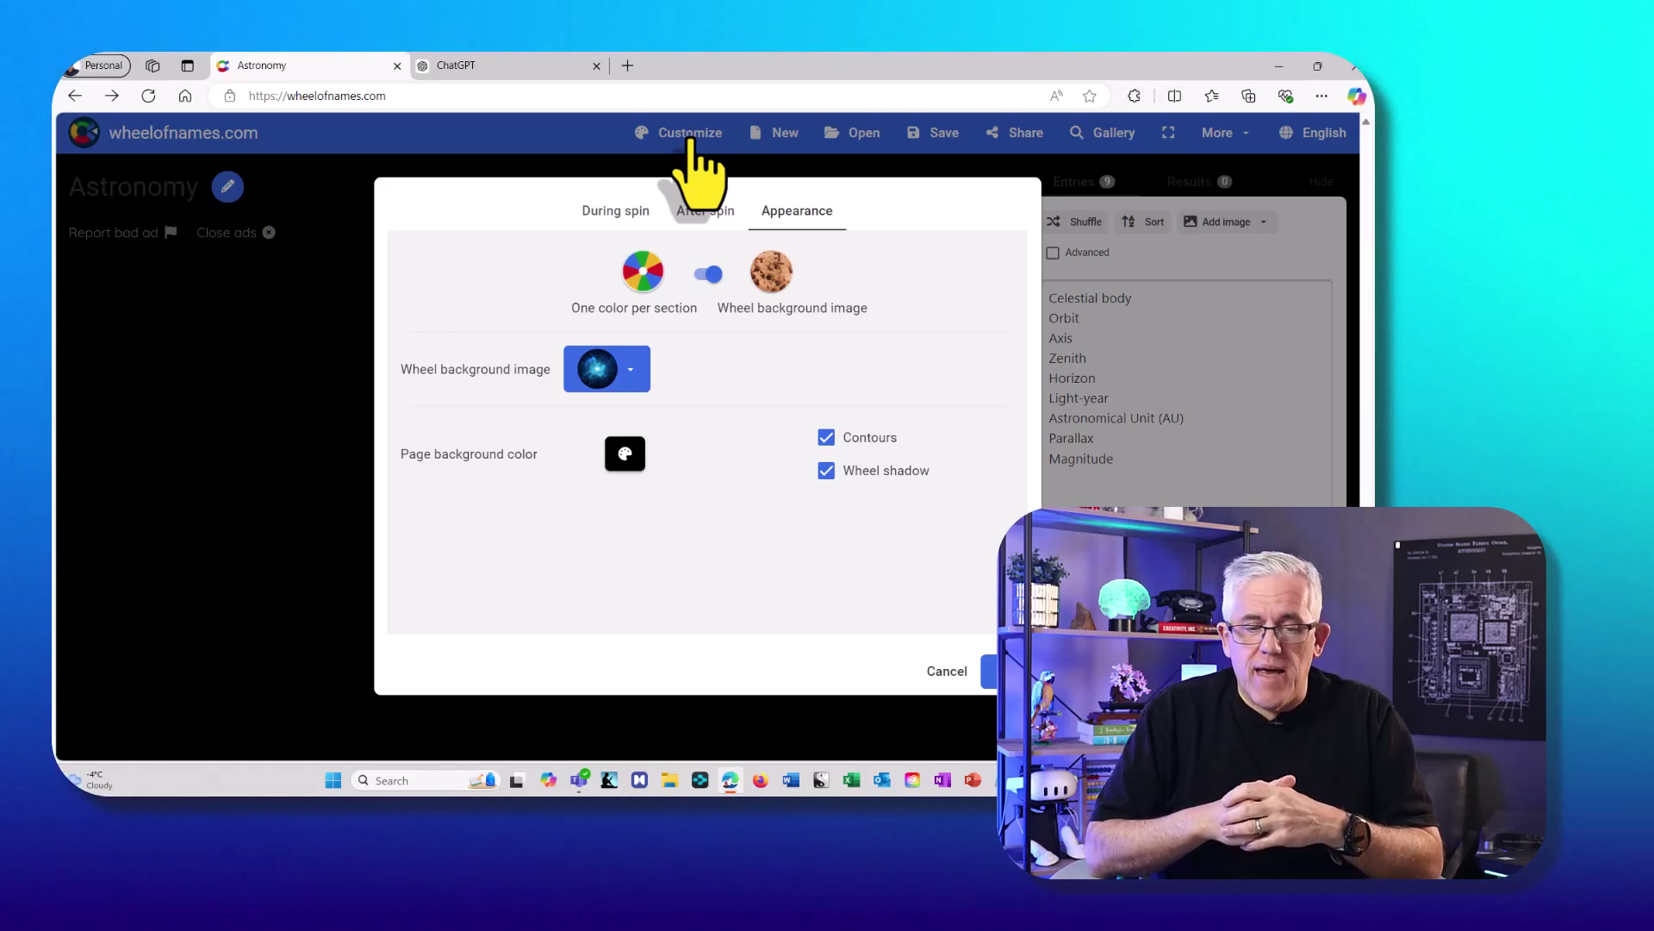
# Try the Desert scene colour theme, then switch the Astronomy wheel back to a background image.
pyautogui.click(708, 276)
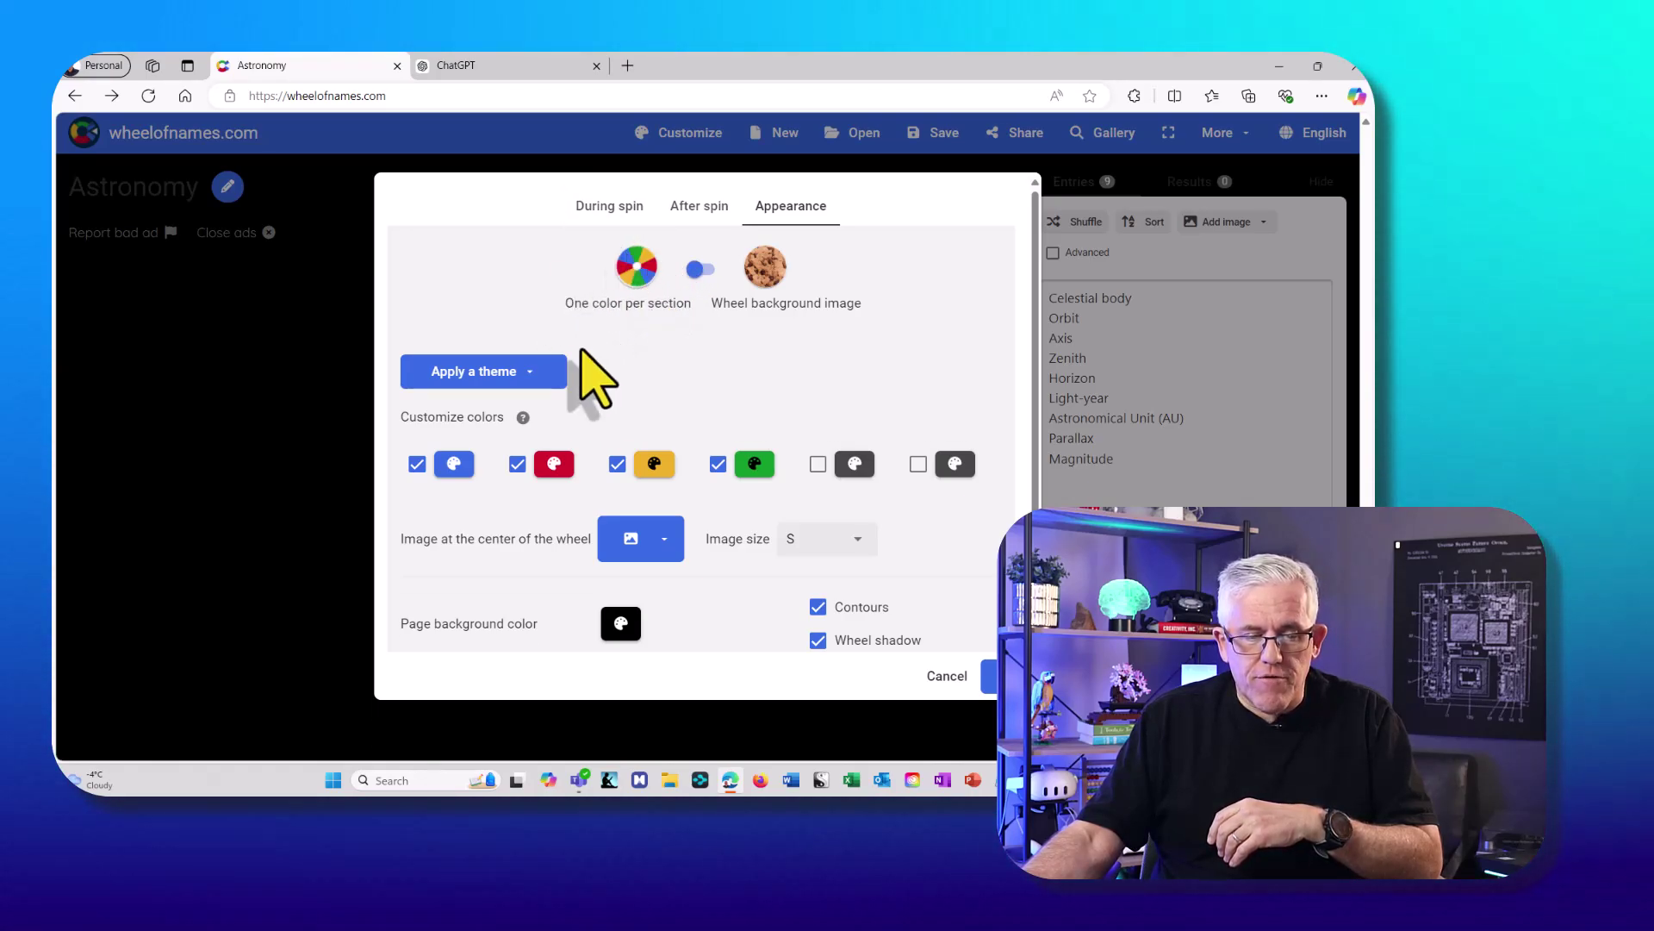
pyautogui.click(524, 370)
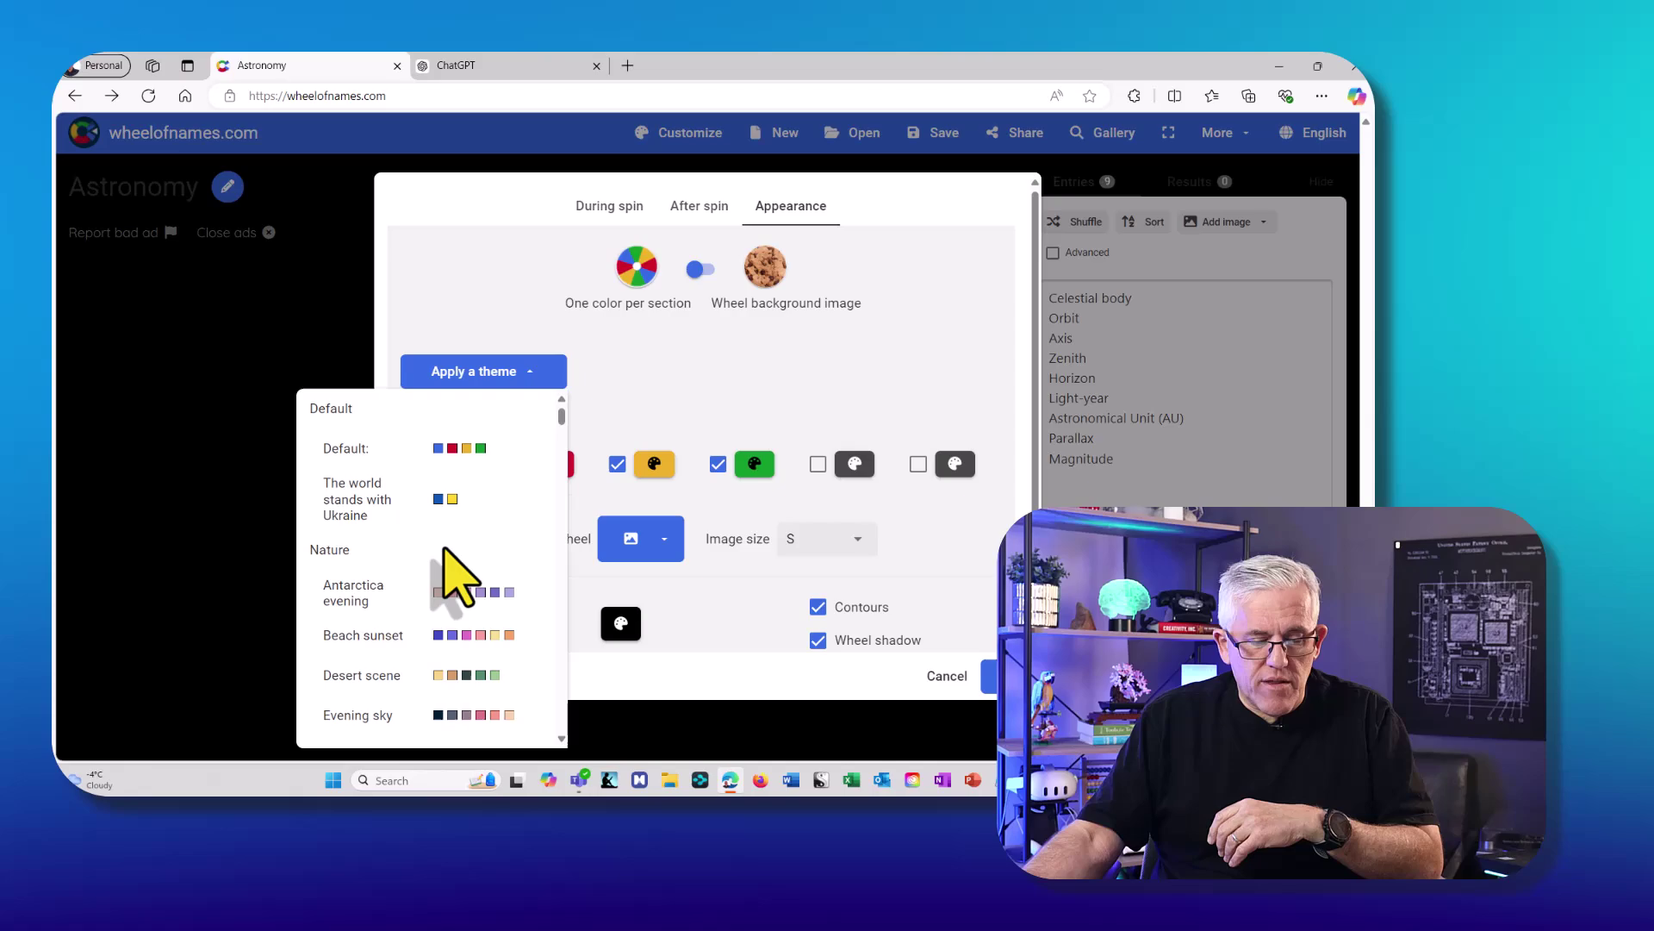
pyautogui.click(472, 674)
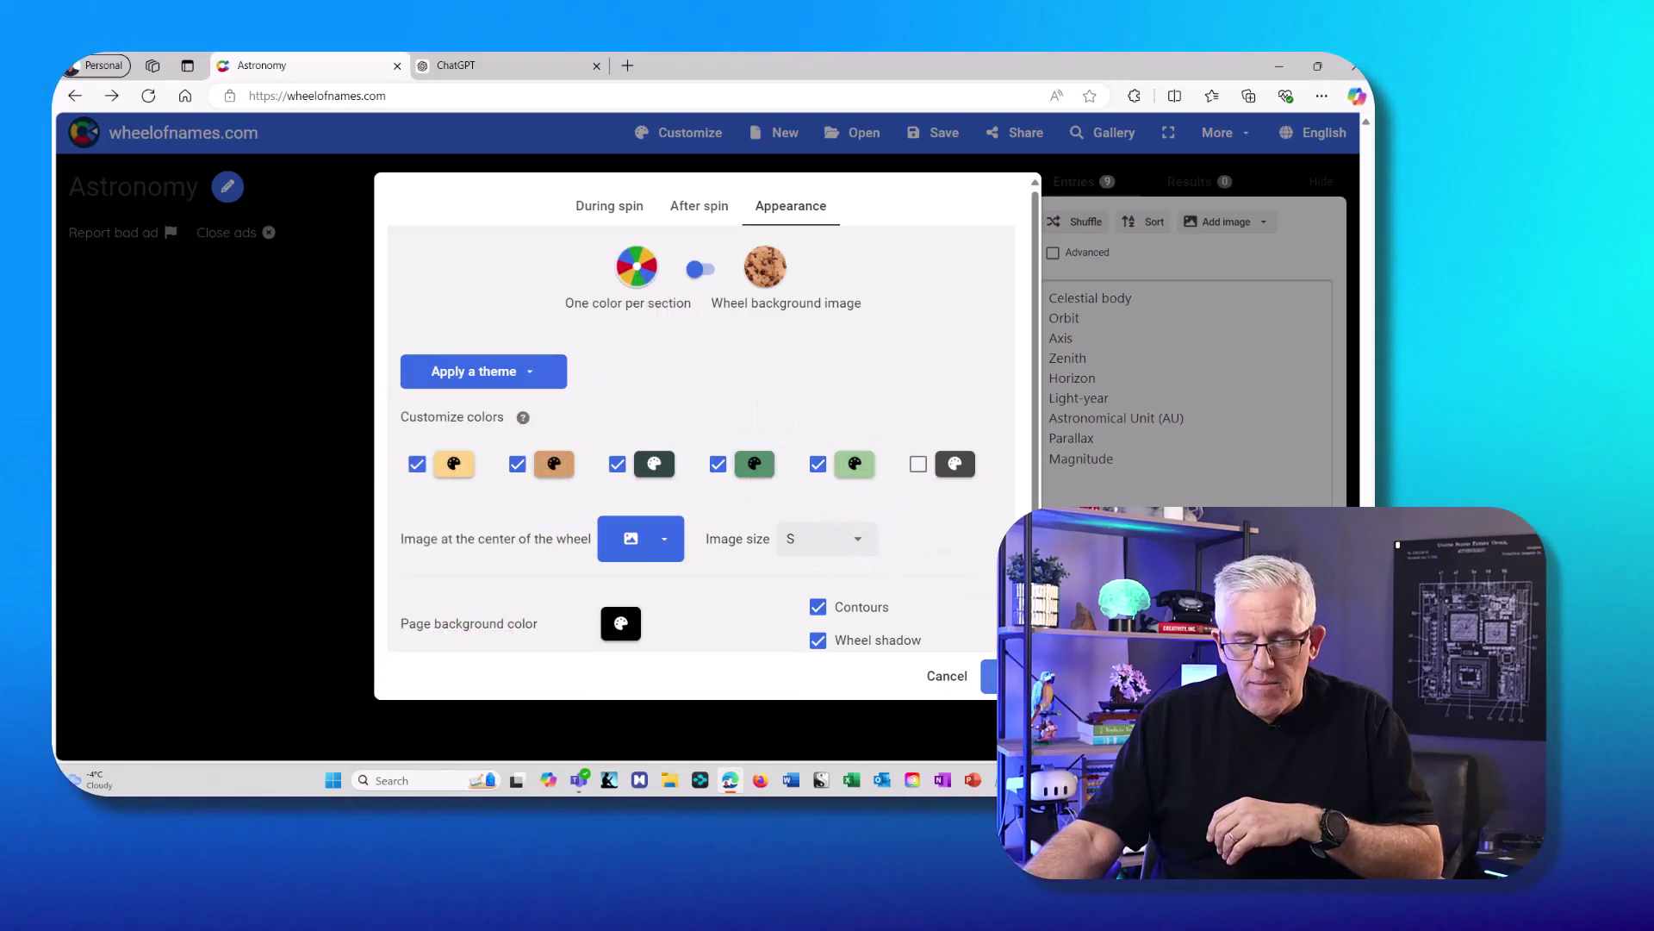
pyautogui.click(990, 676)
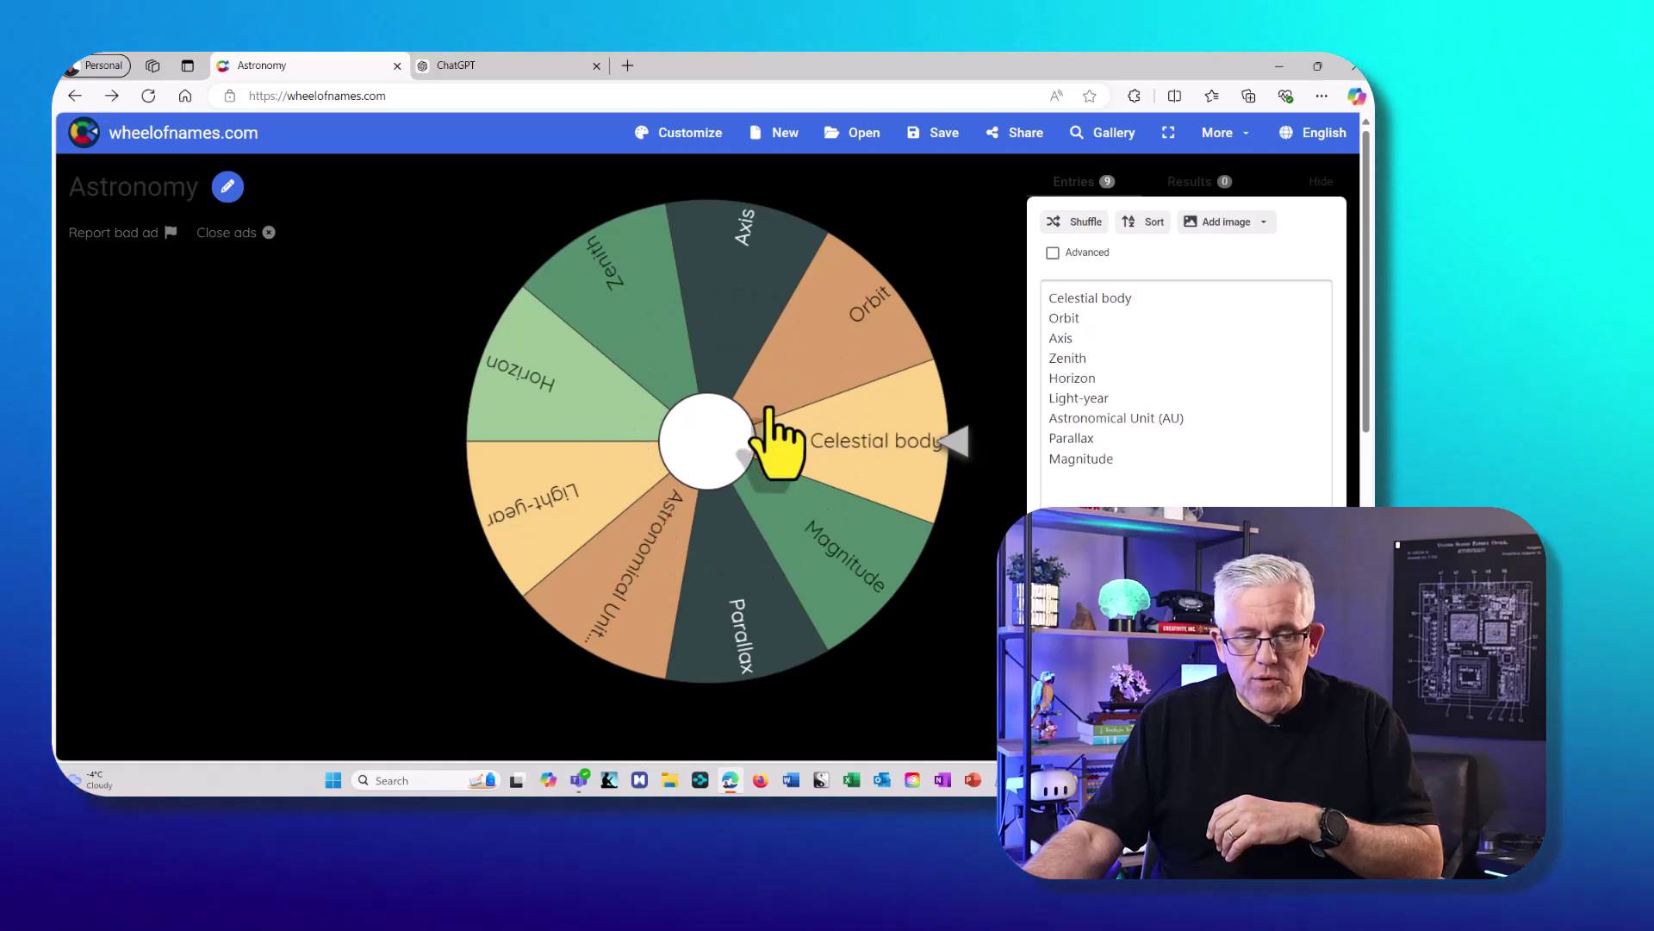
pyautogui.click(693, 143)
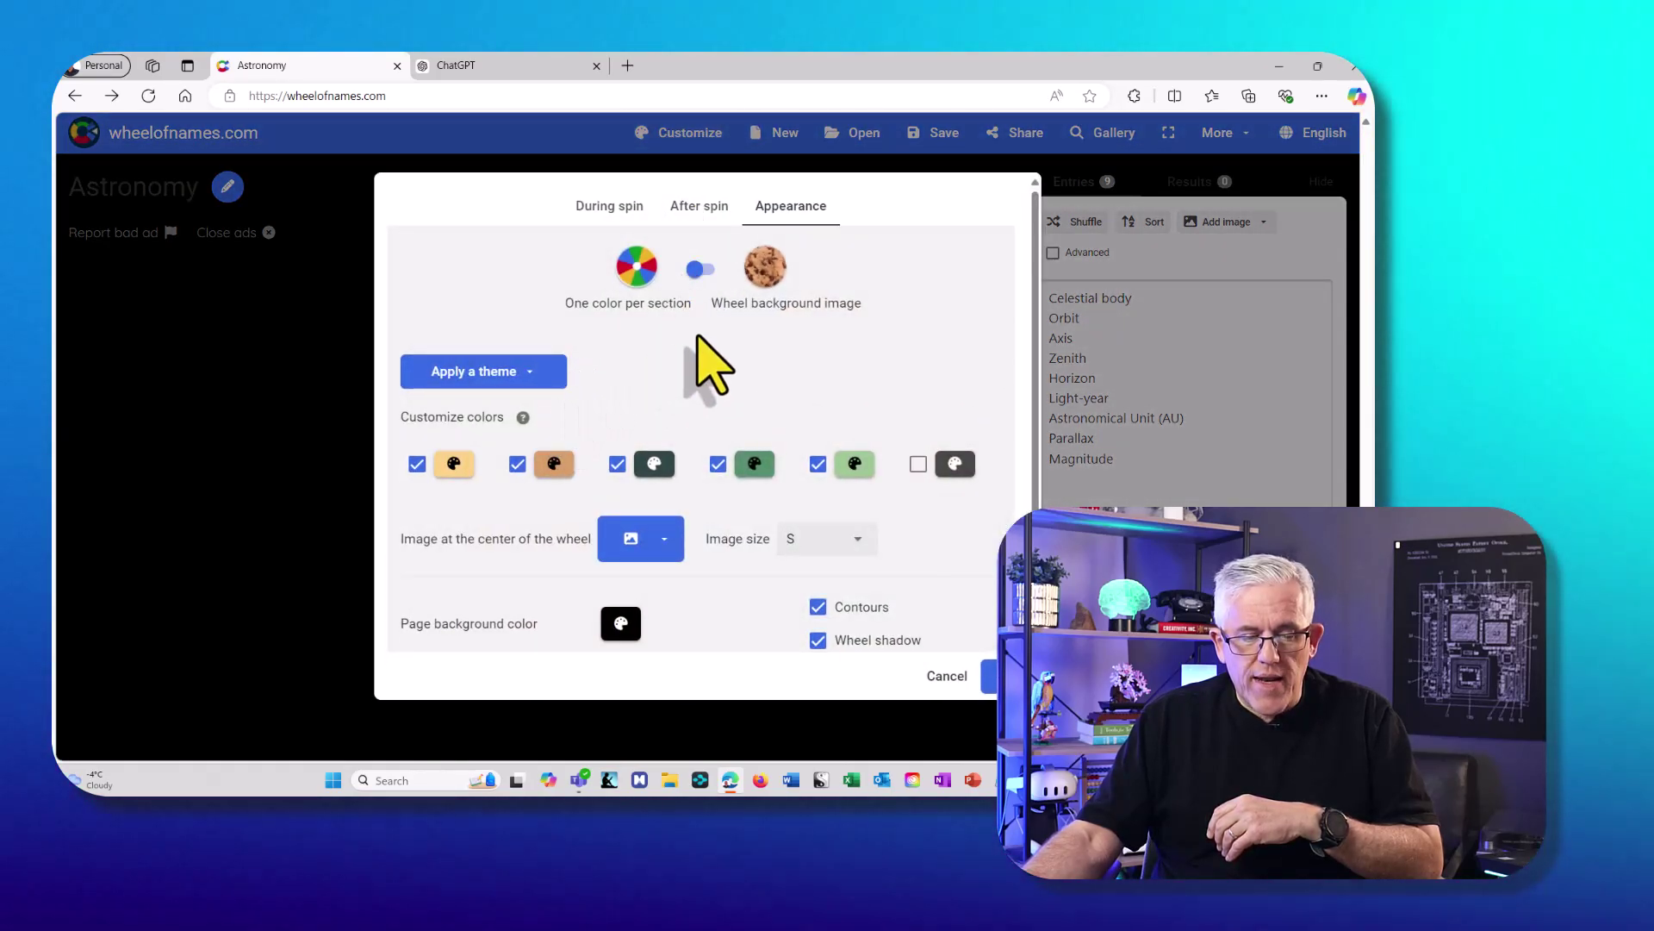
pyautogui.click(702, 270)
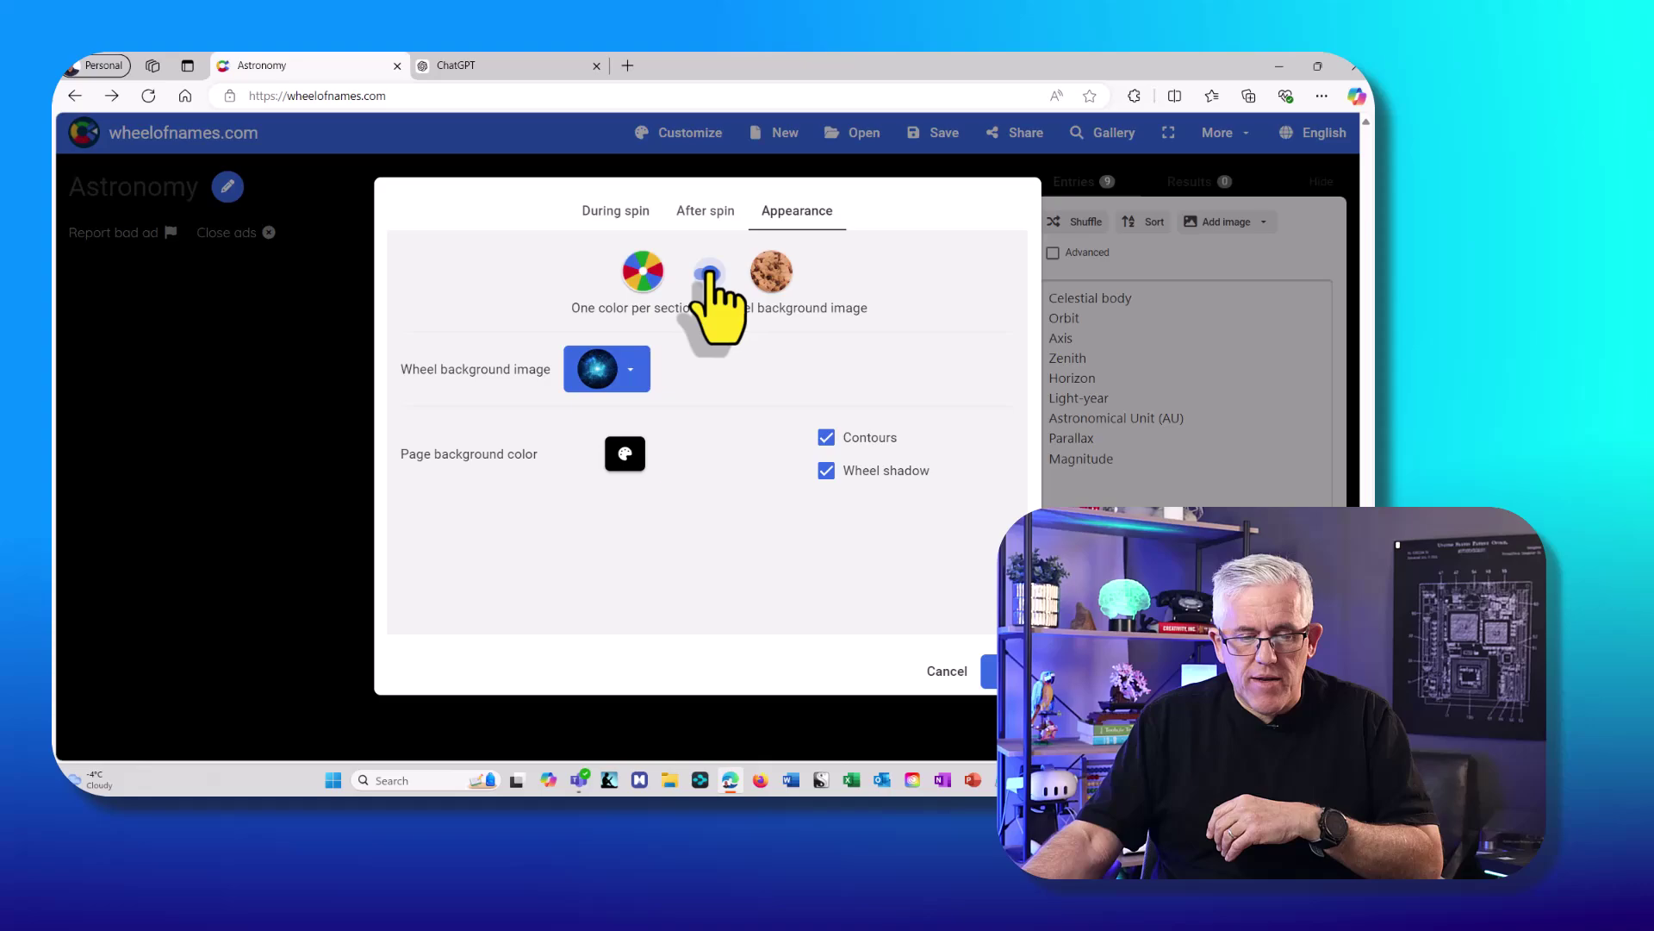
# Browse the wheel background images, leaving the space image selected.
pyautogui.click(634, 379)
pyautogui.scroll(-5, 595, 621)
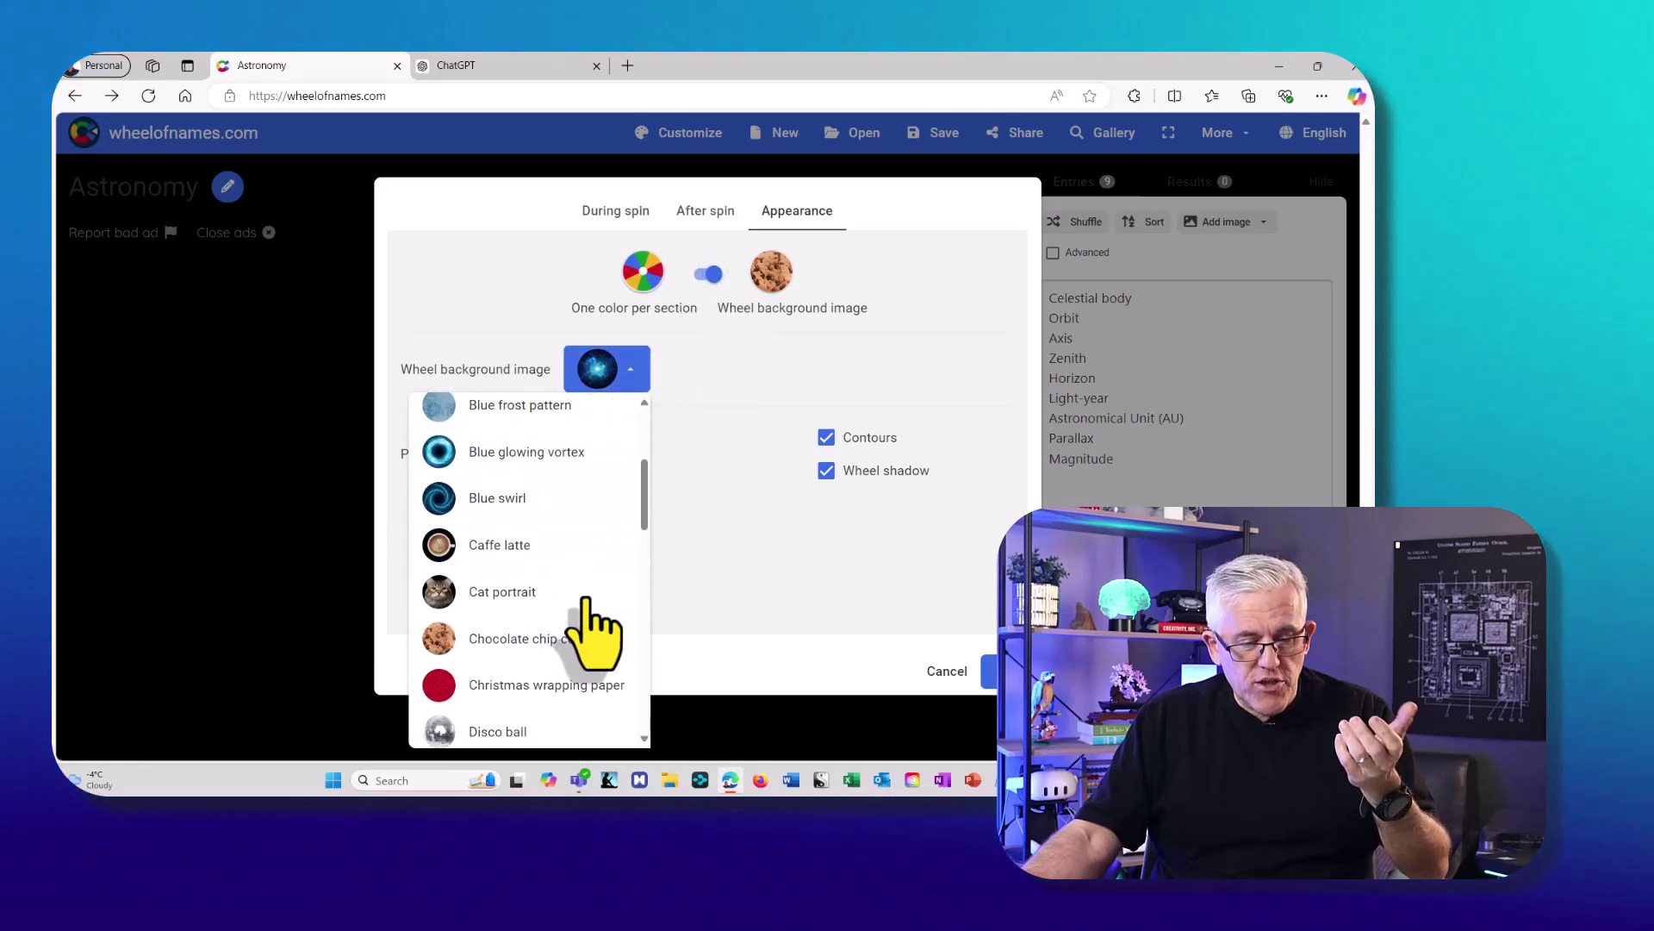
pyautogui.scroll(-5, 586, 638)
pyautogui.click(738, 506)
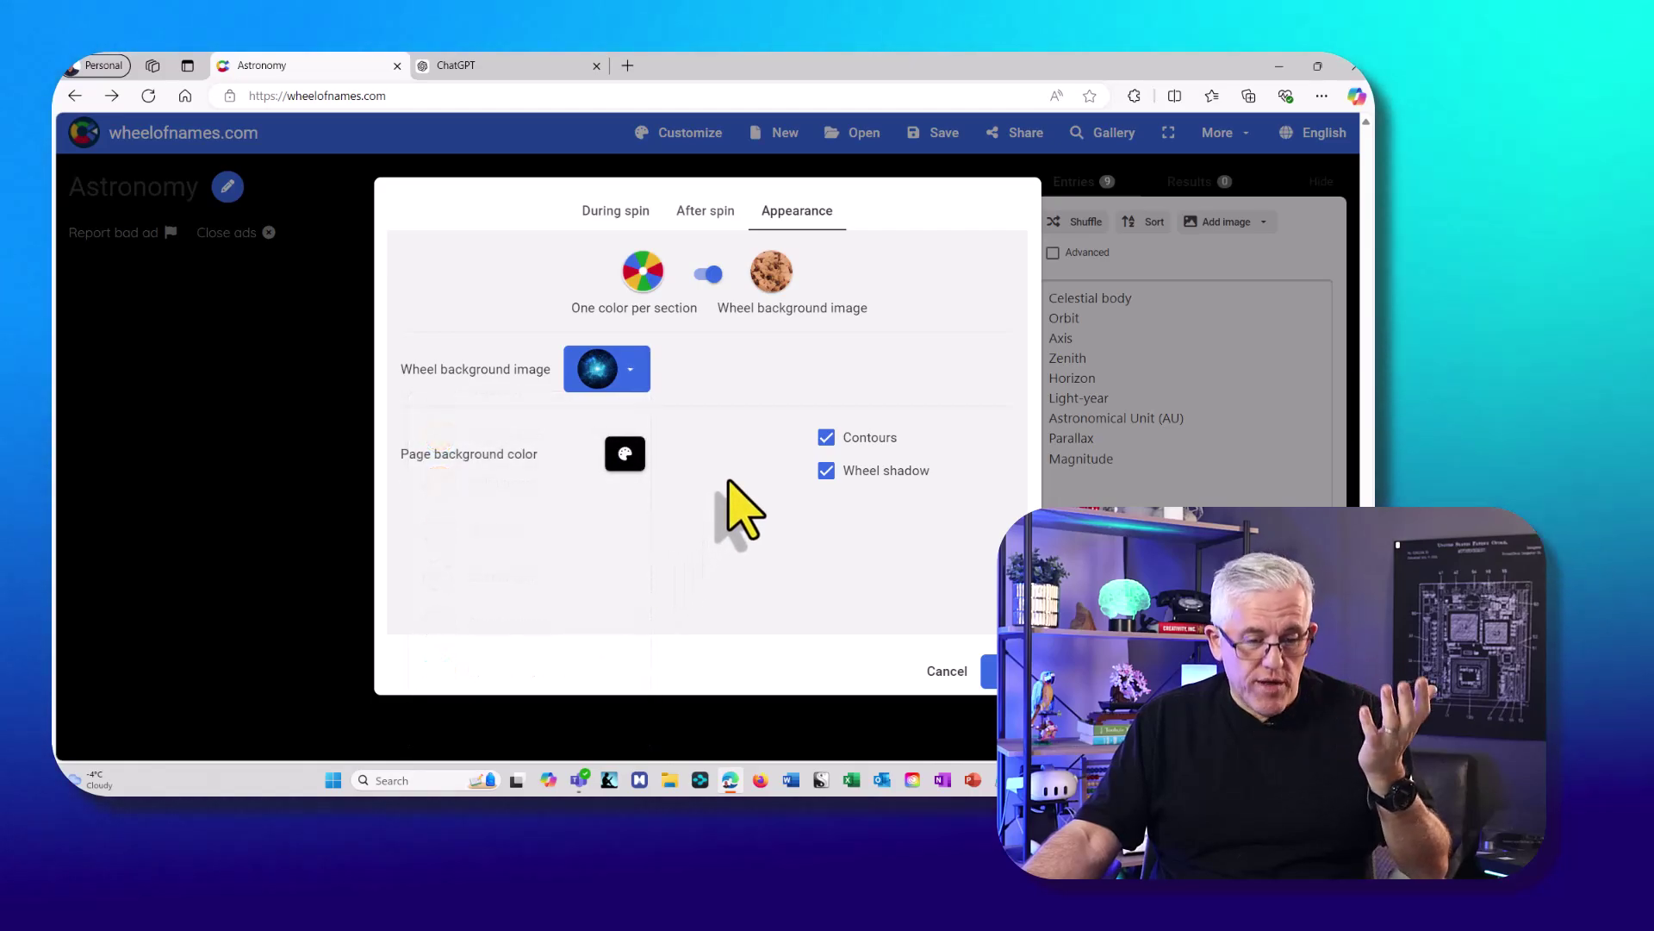
# Set the page background to blue, reset it to black, and apply the settings.
pyautogui.click(626, 454)
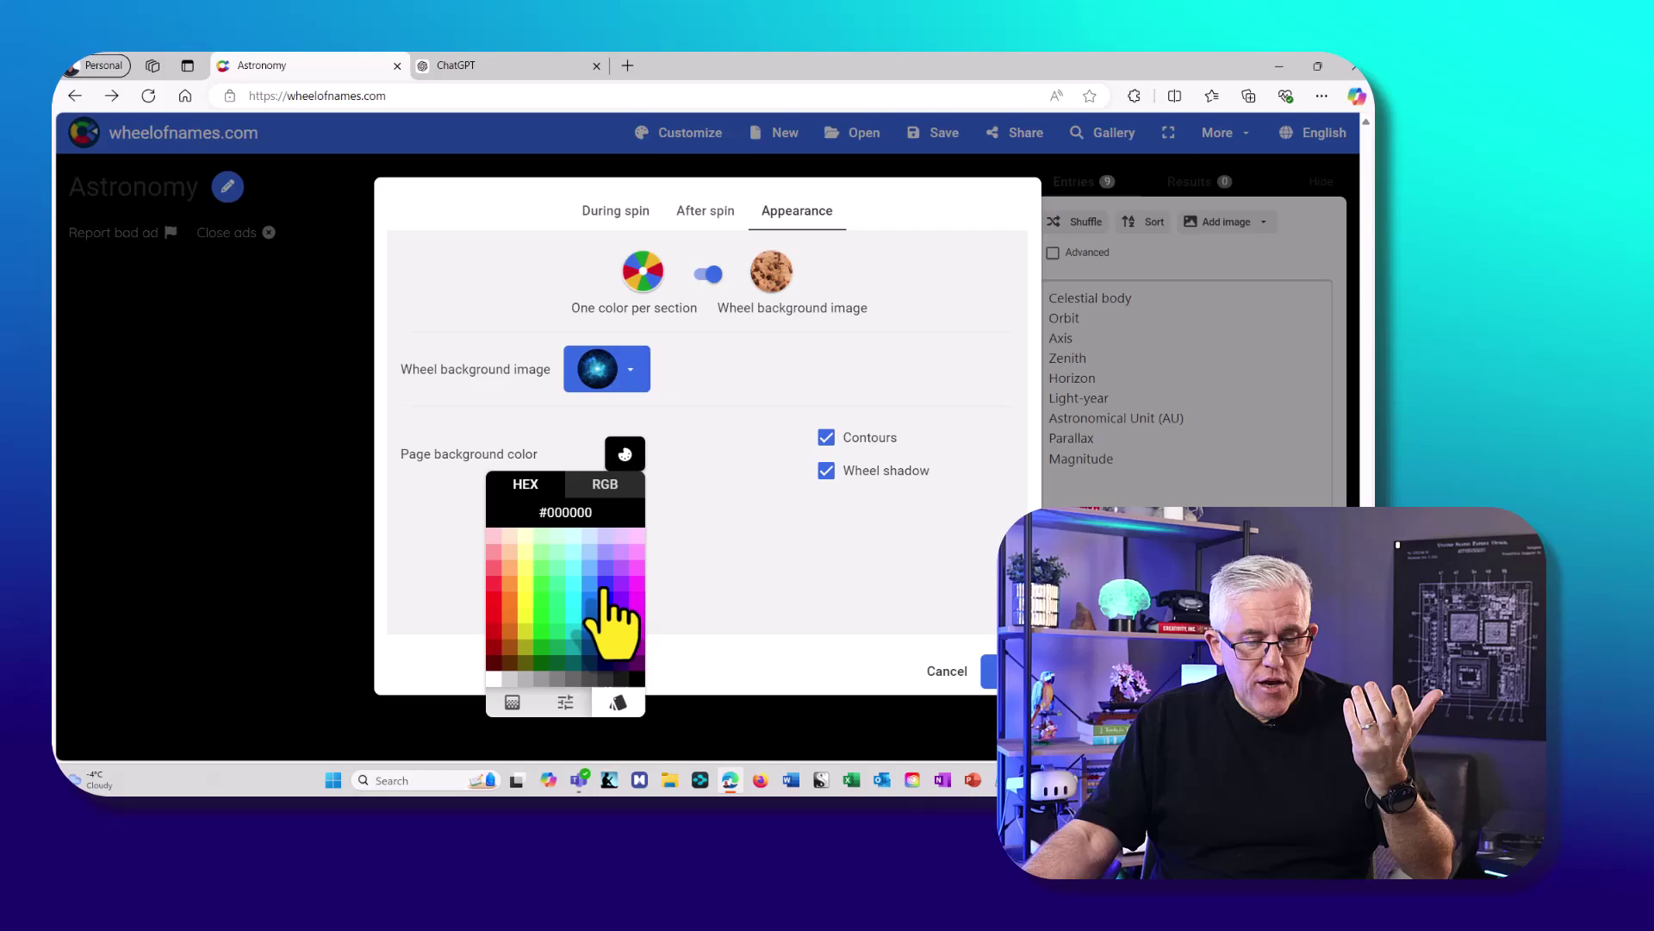
pyautogui.click(761, 572)
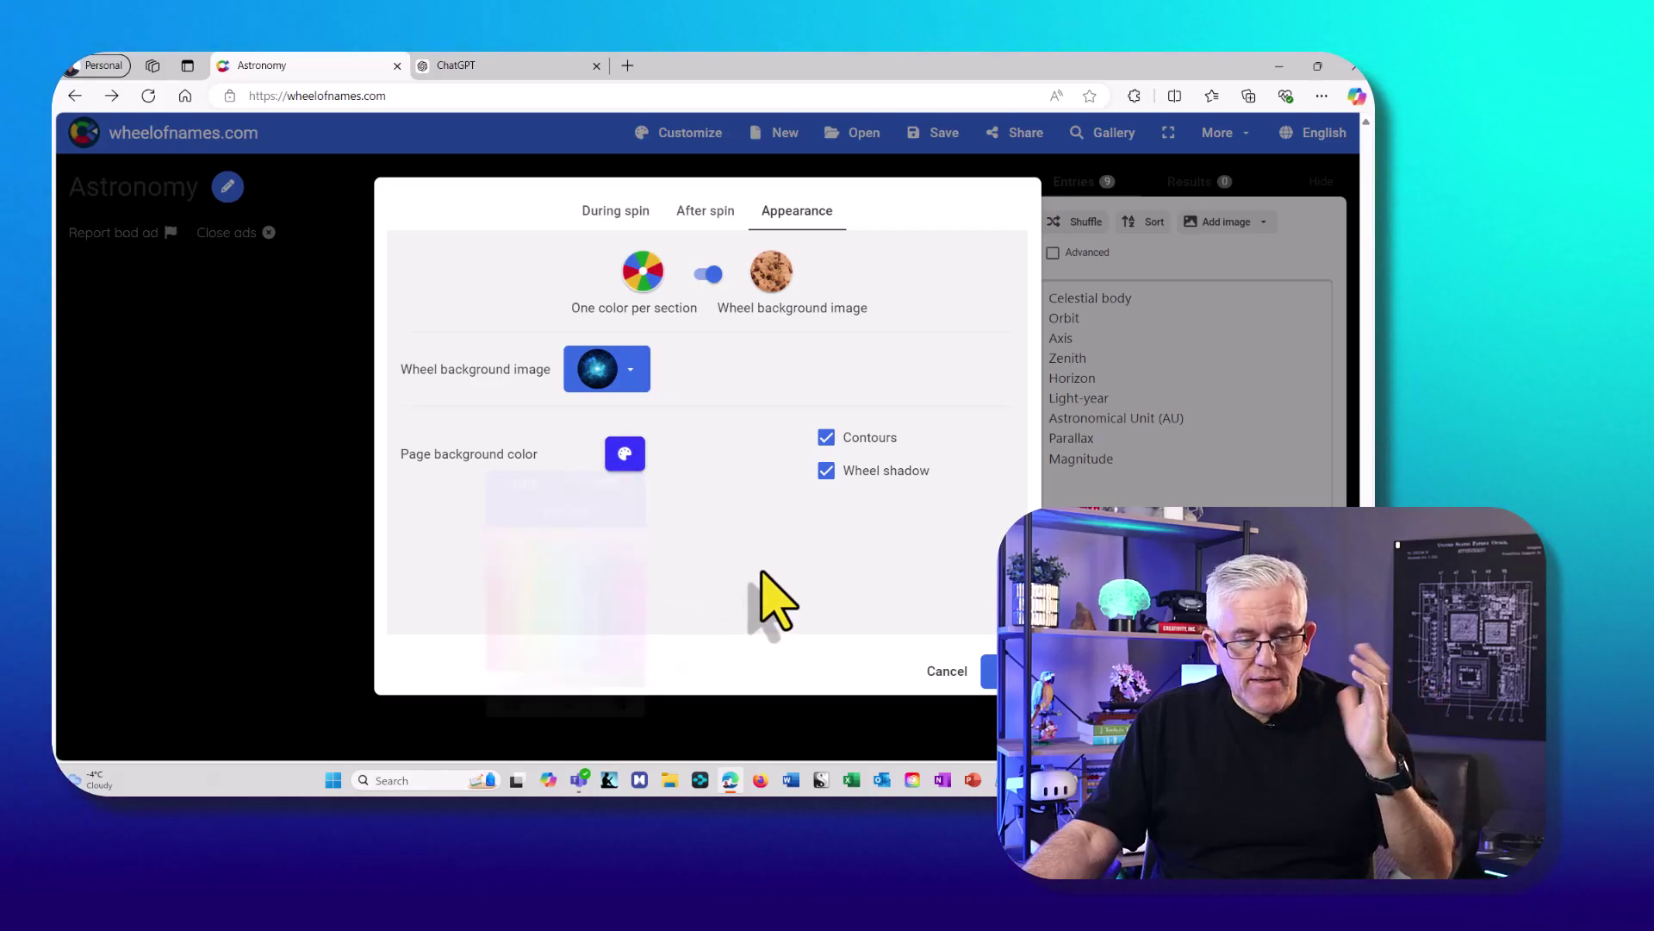
pyautogui.click(625, 454)
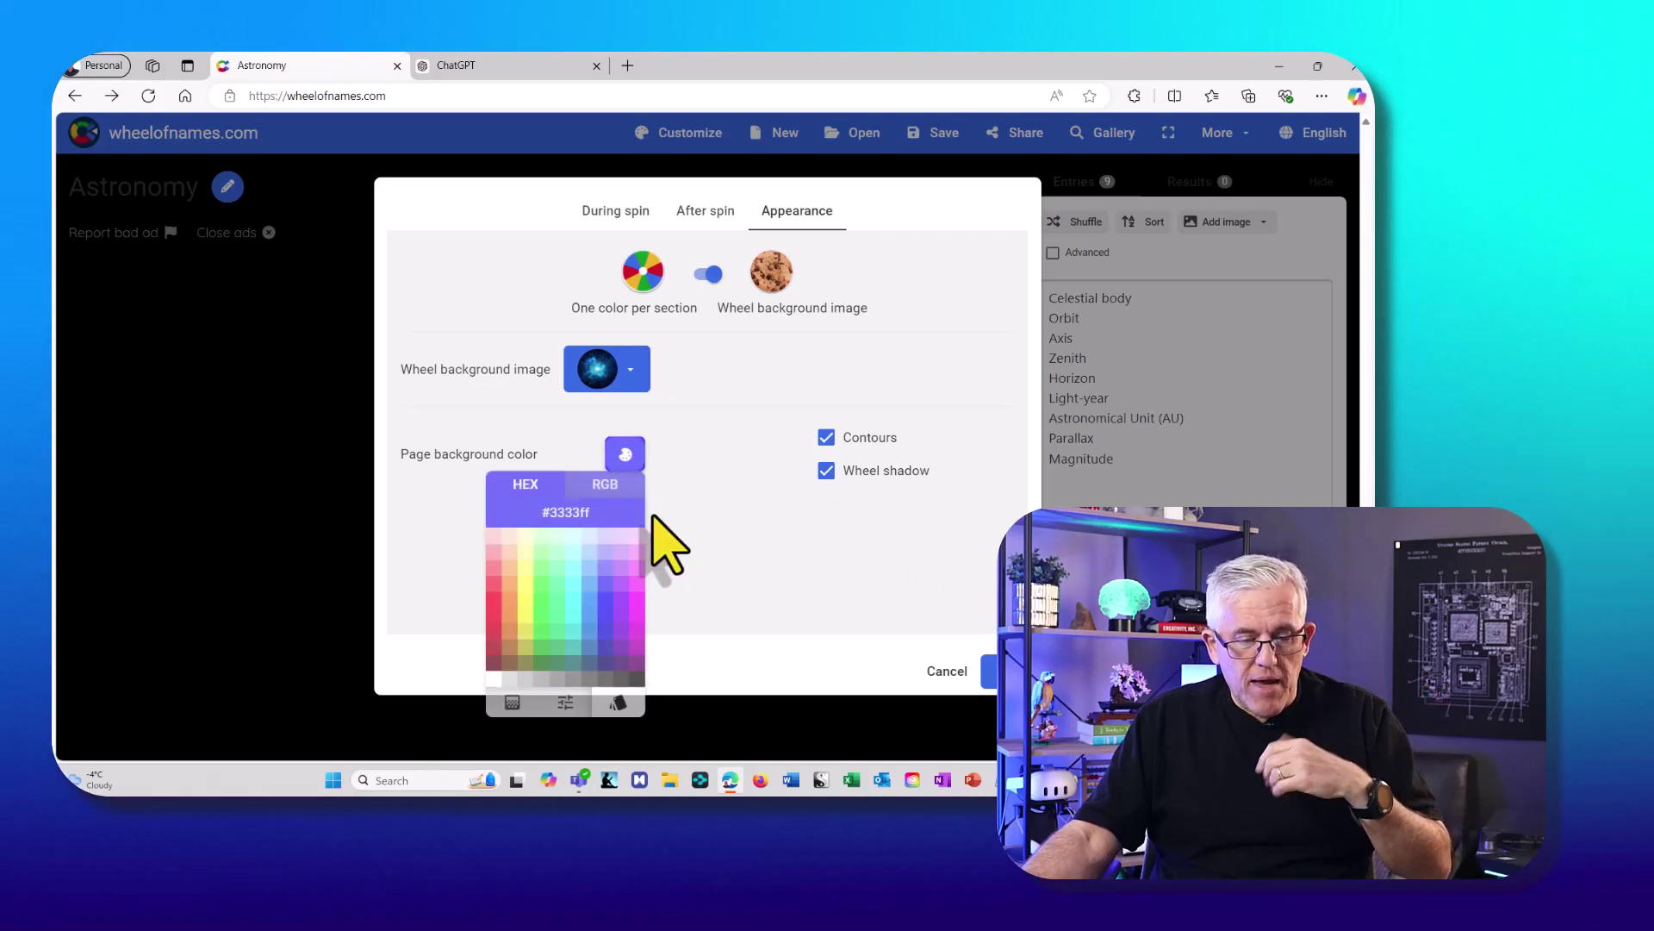
pyautogui.click(618, 702)
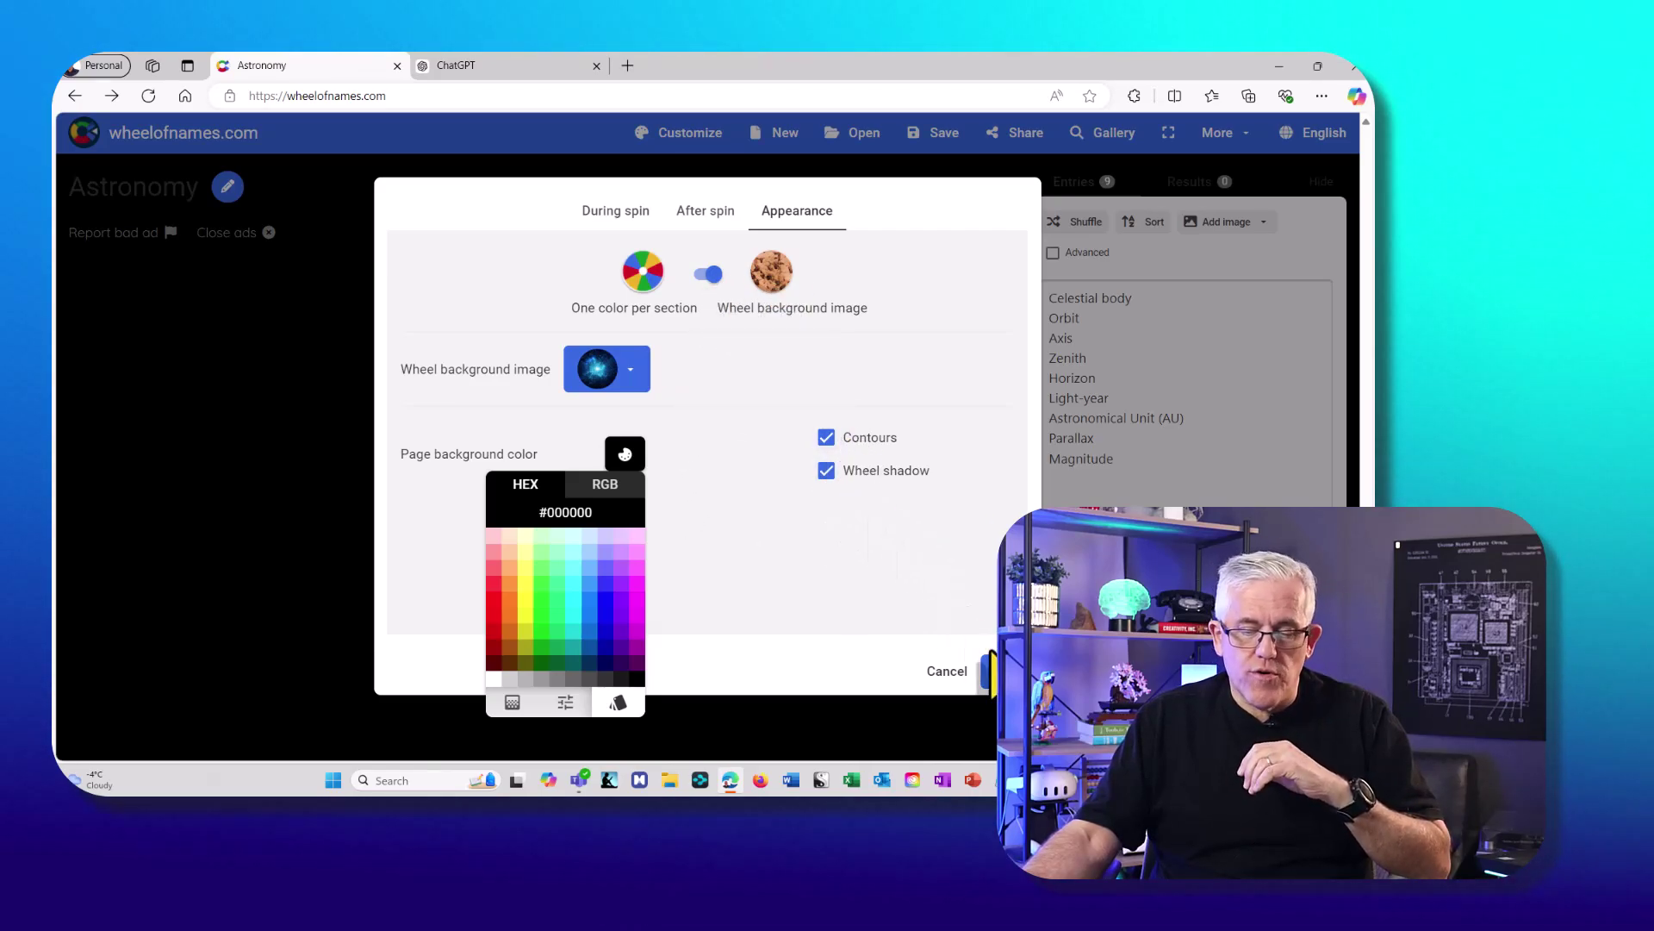
pyautogui.click(991, 671)
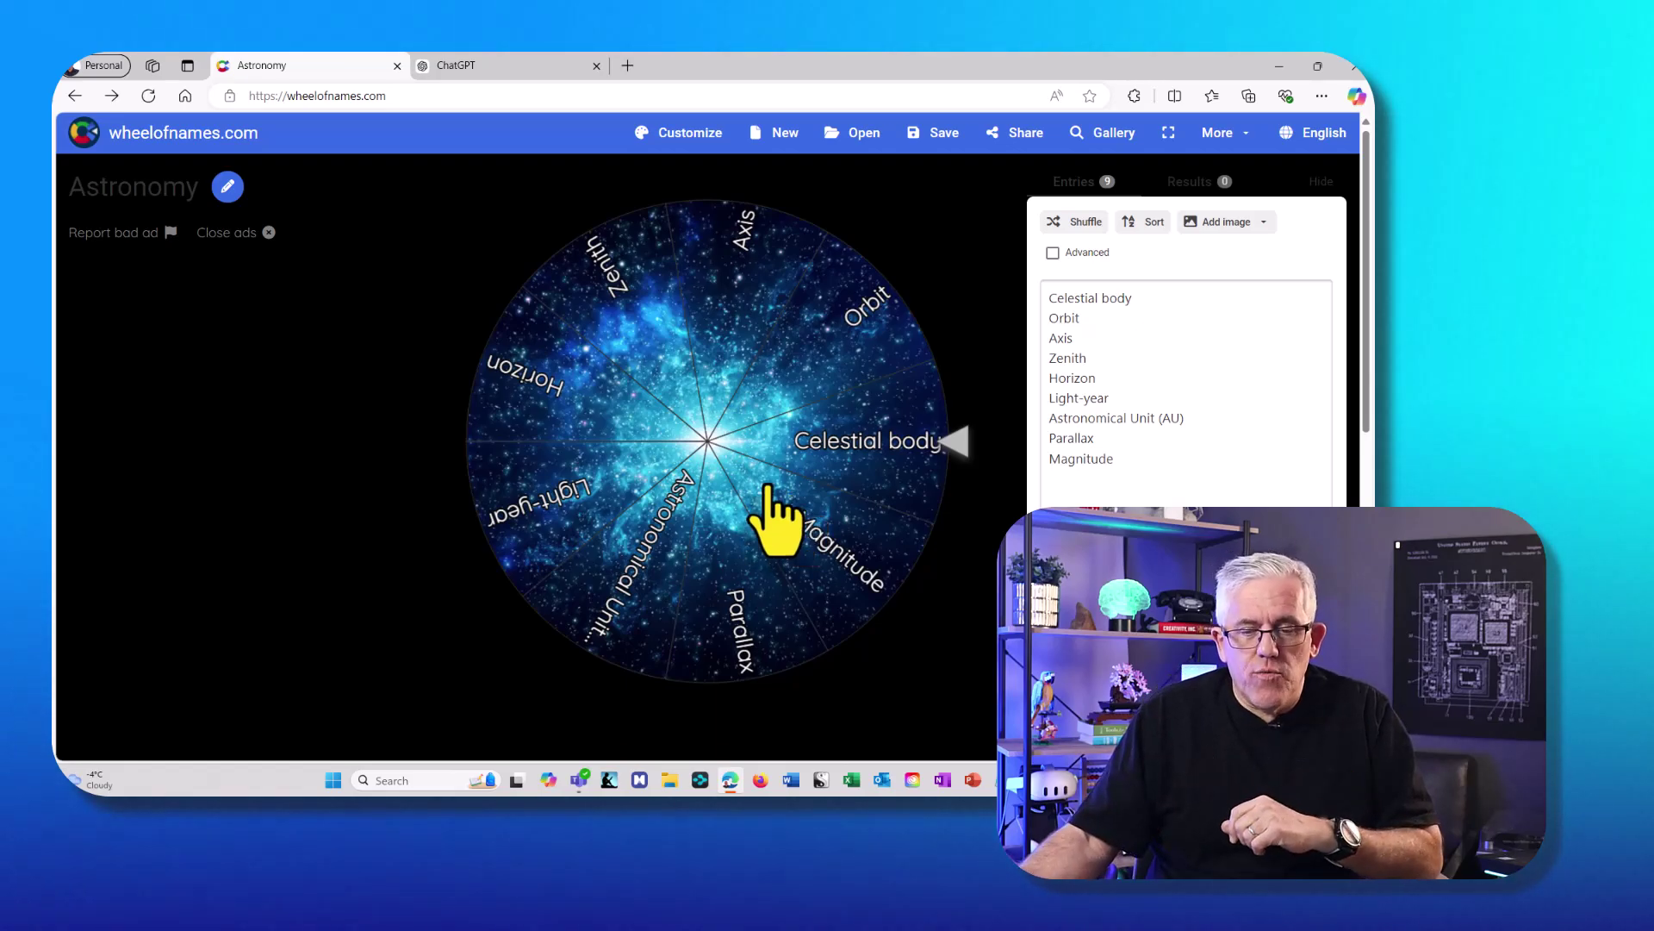
# Open the saved Interleaved Practice wheel with its seven subject entries.
pyautogui.click(857, 134)
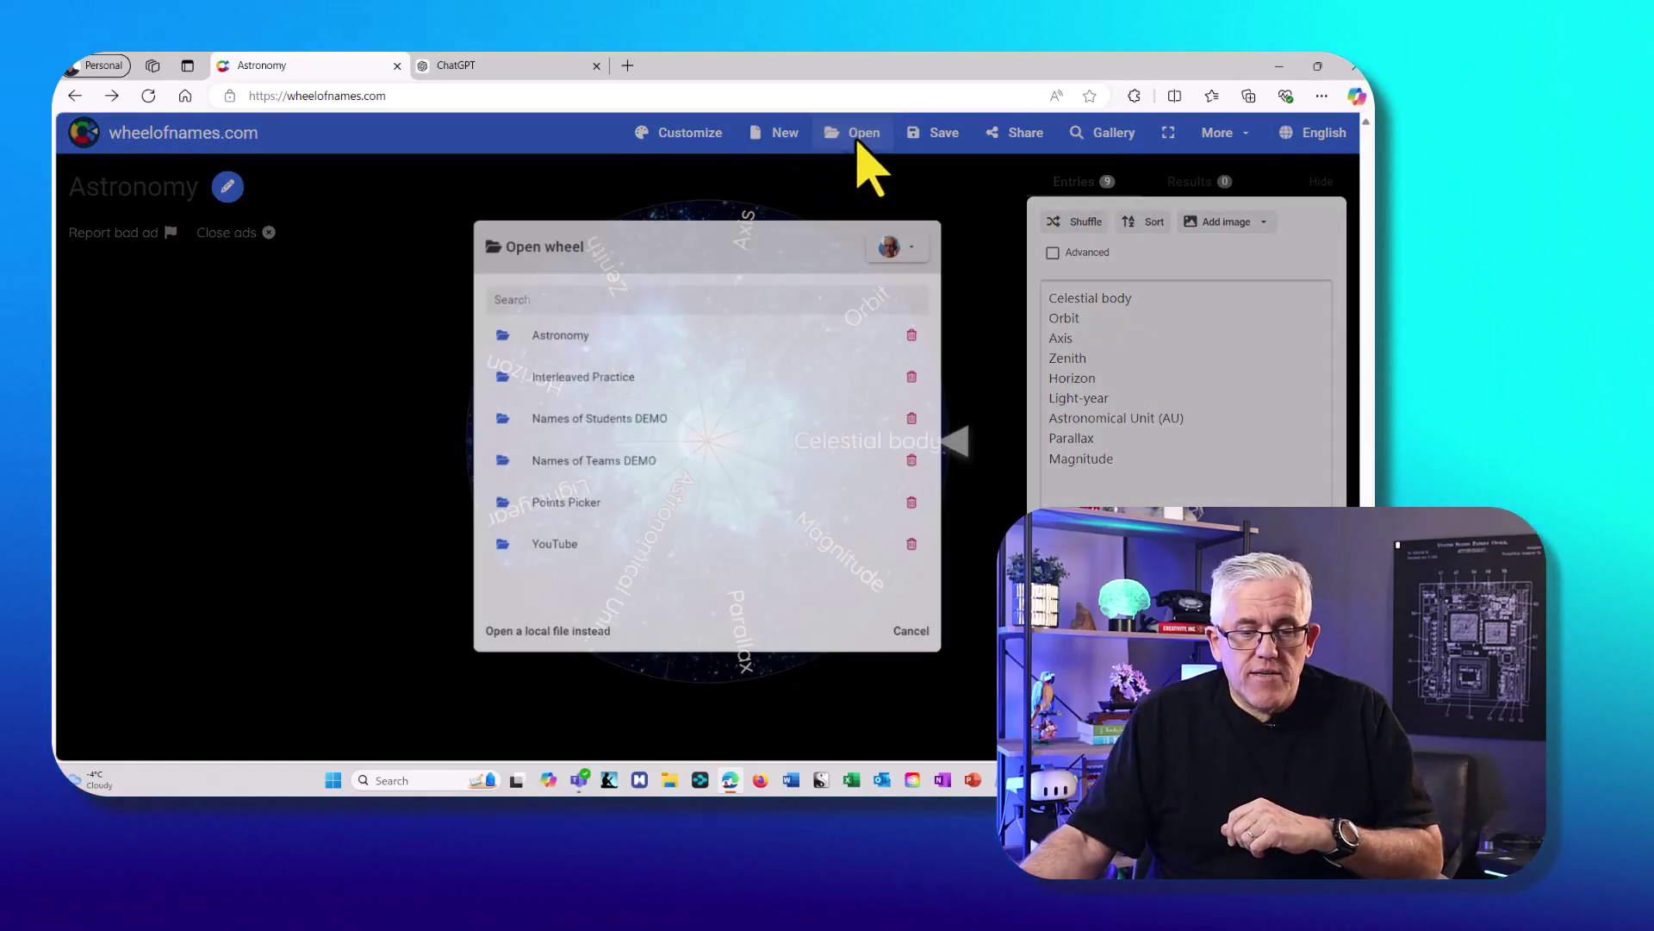
pyautogui.click(574, 371)
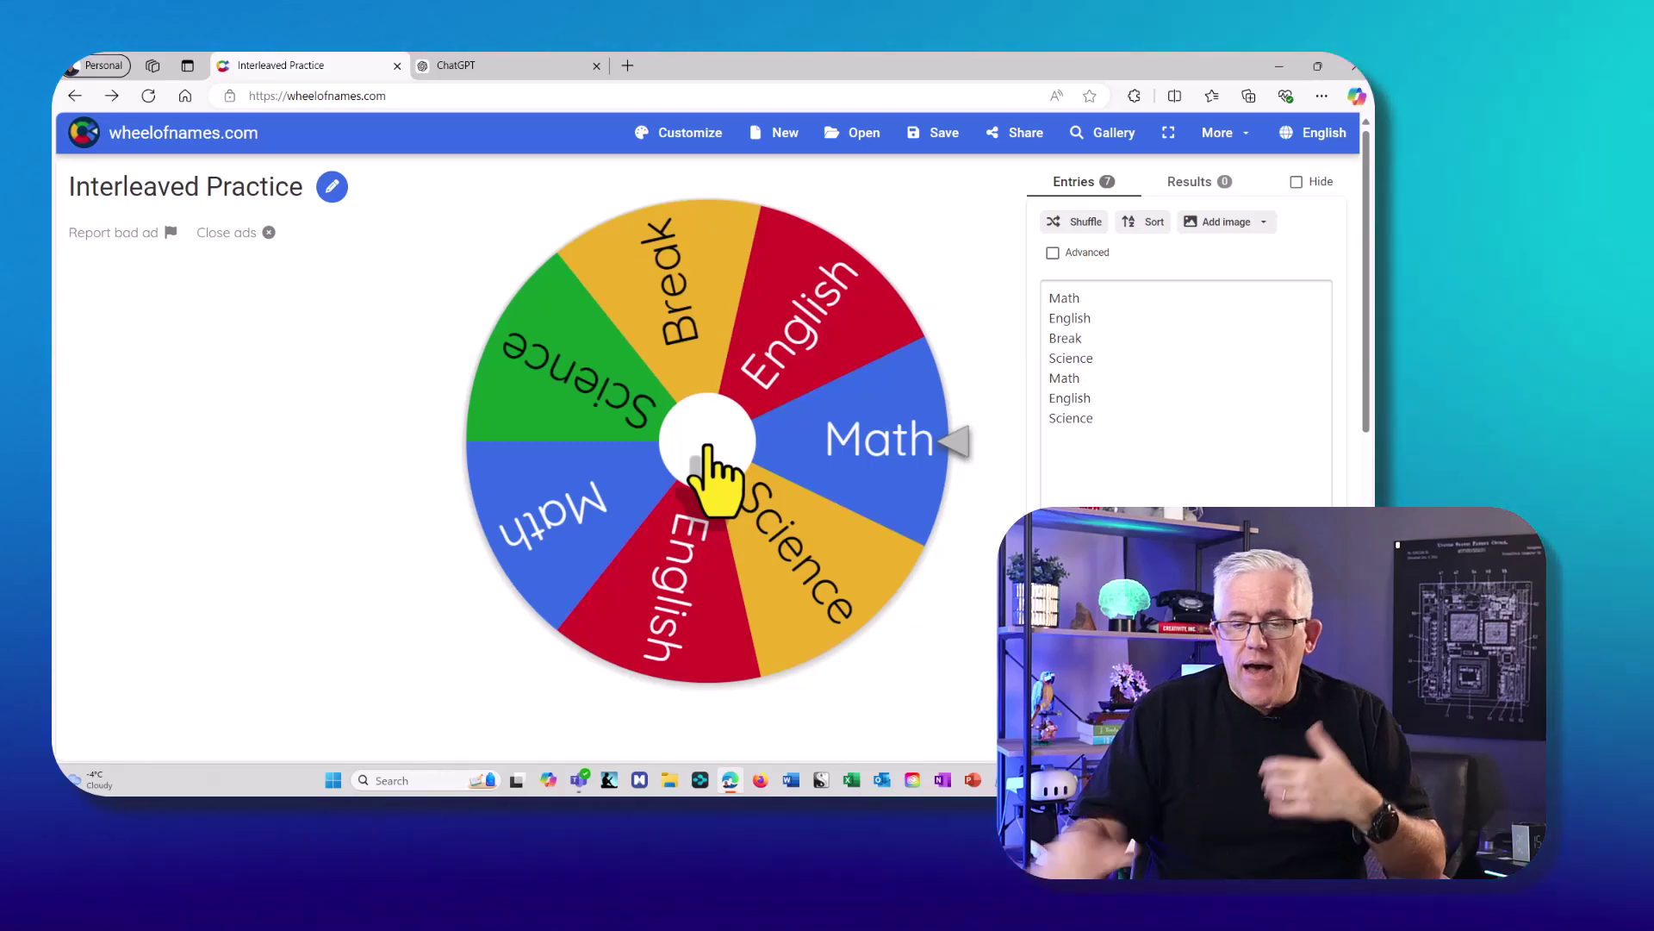
# Spin and remove every Math entry, then spin again and remove every Science entry.
pyautogui.click(748, 457)
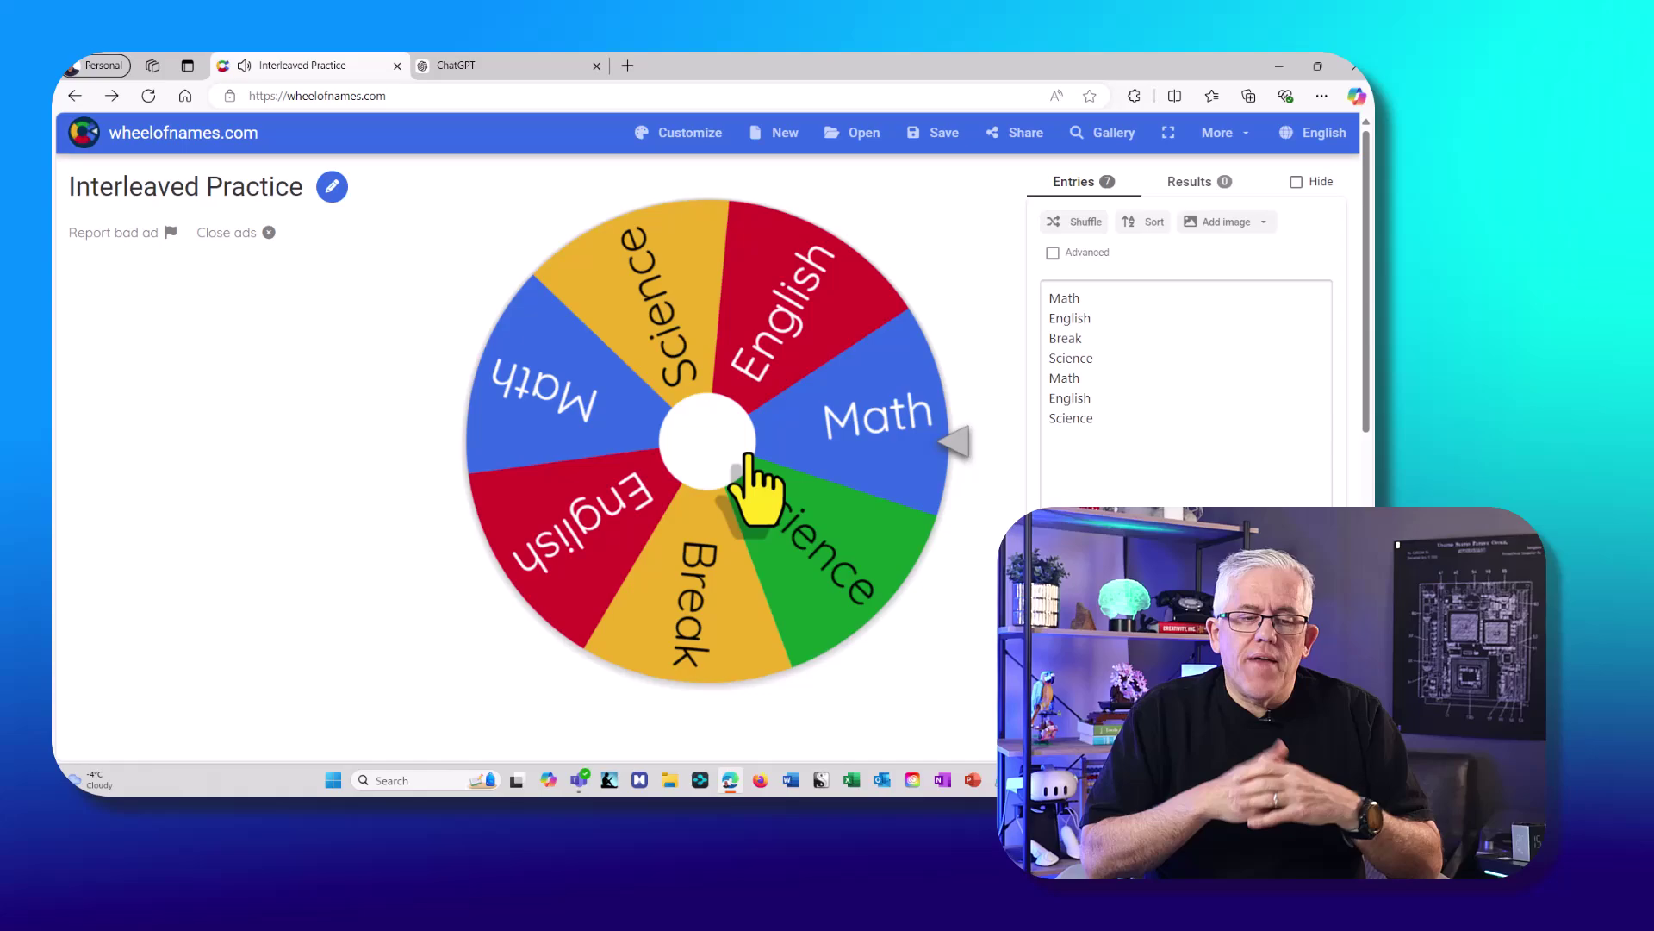
pyautogui.click(756, 488)
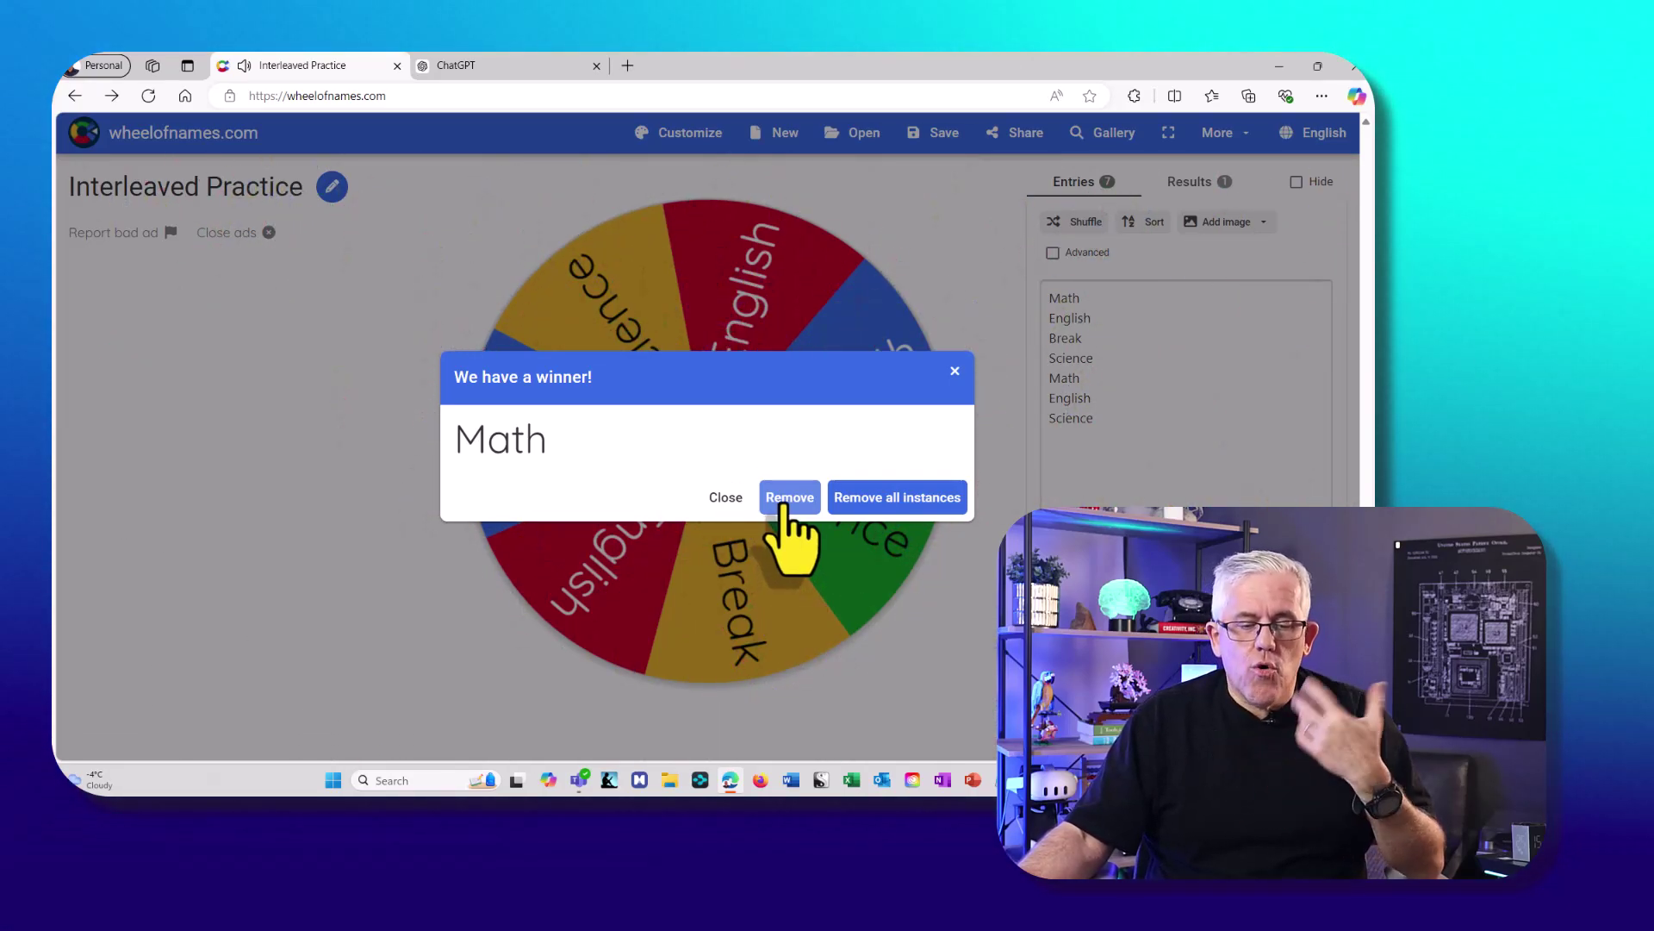
pyautogui.click(890, 505)
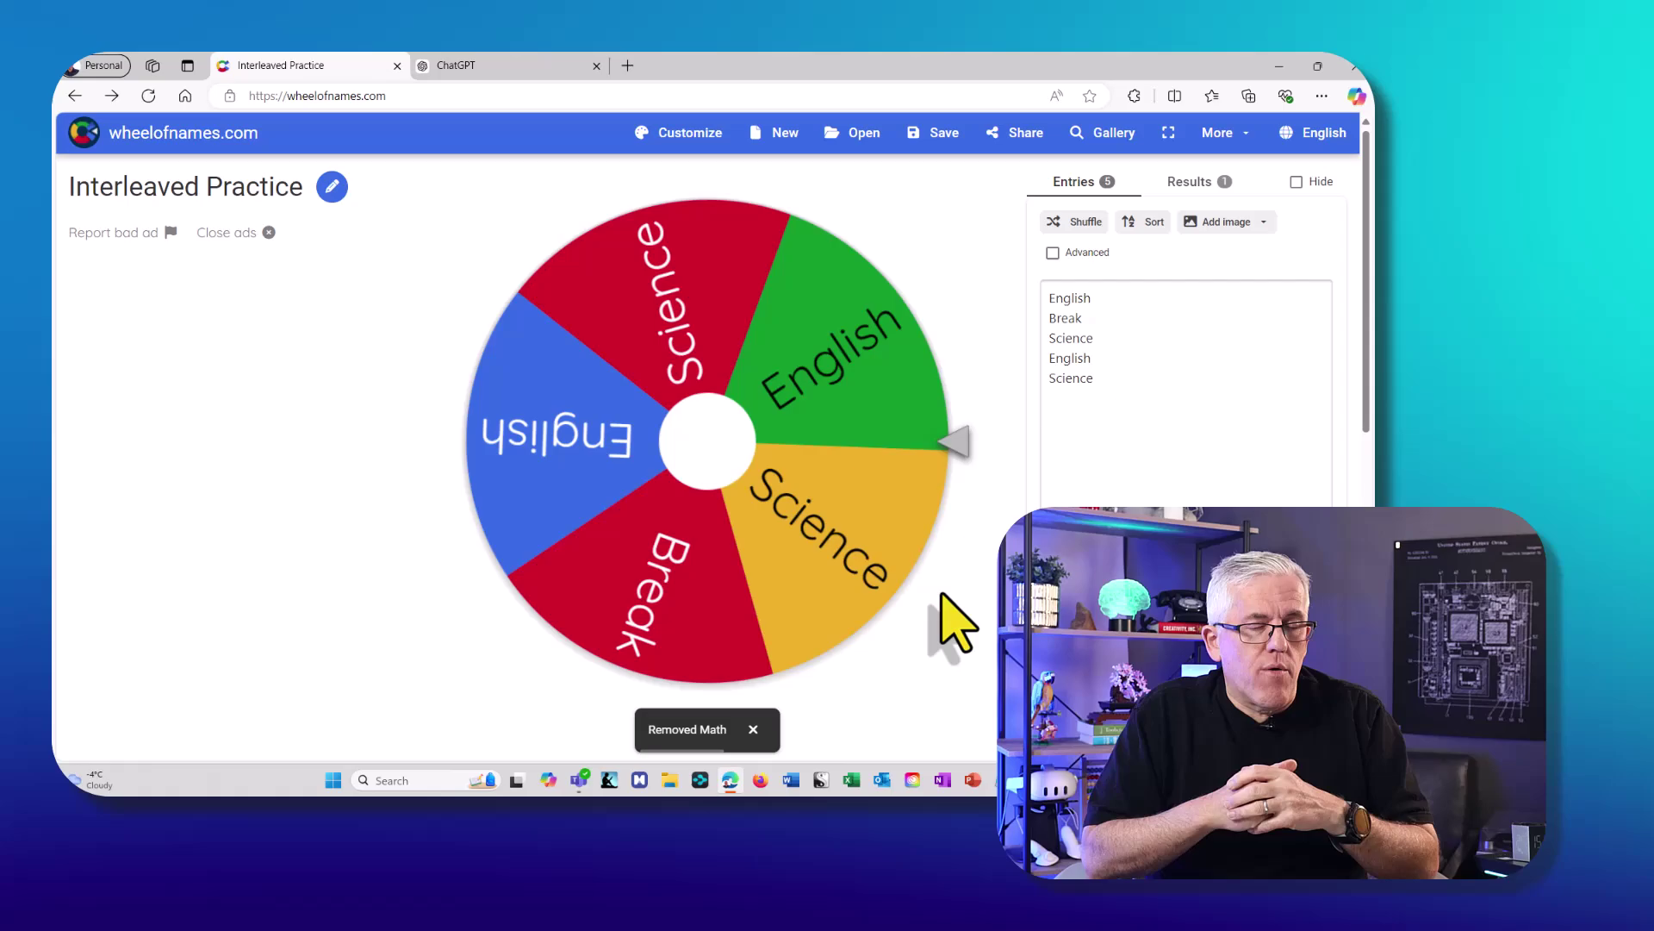
pyautogui.click(703, 478)
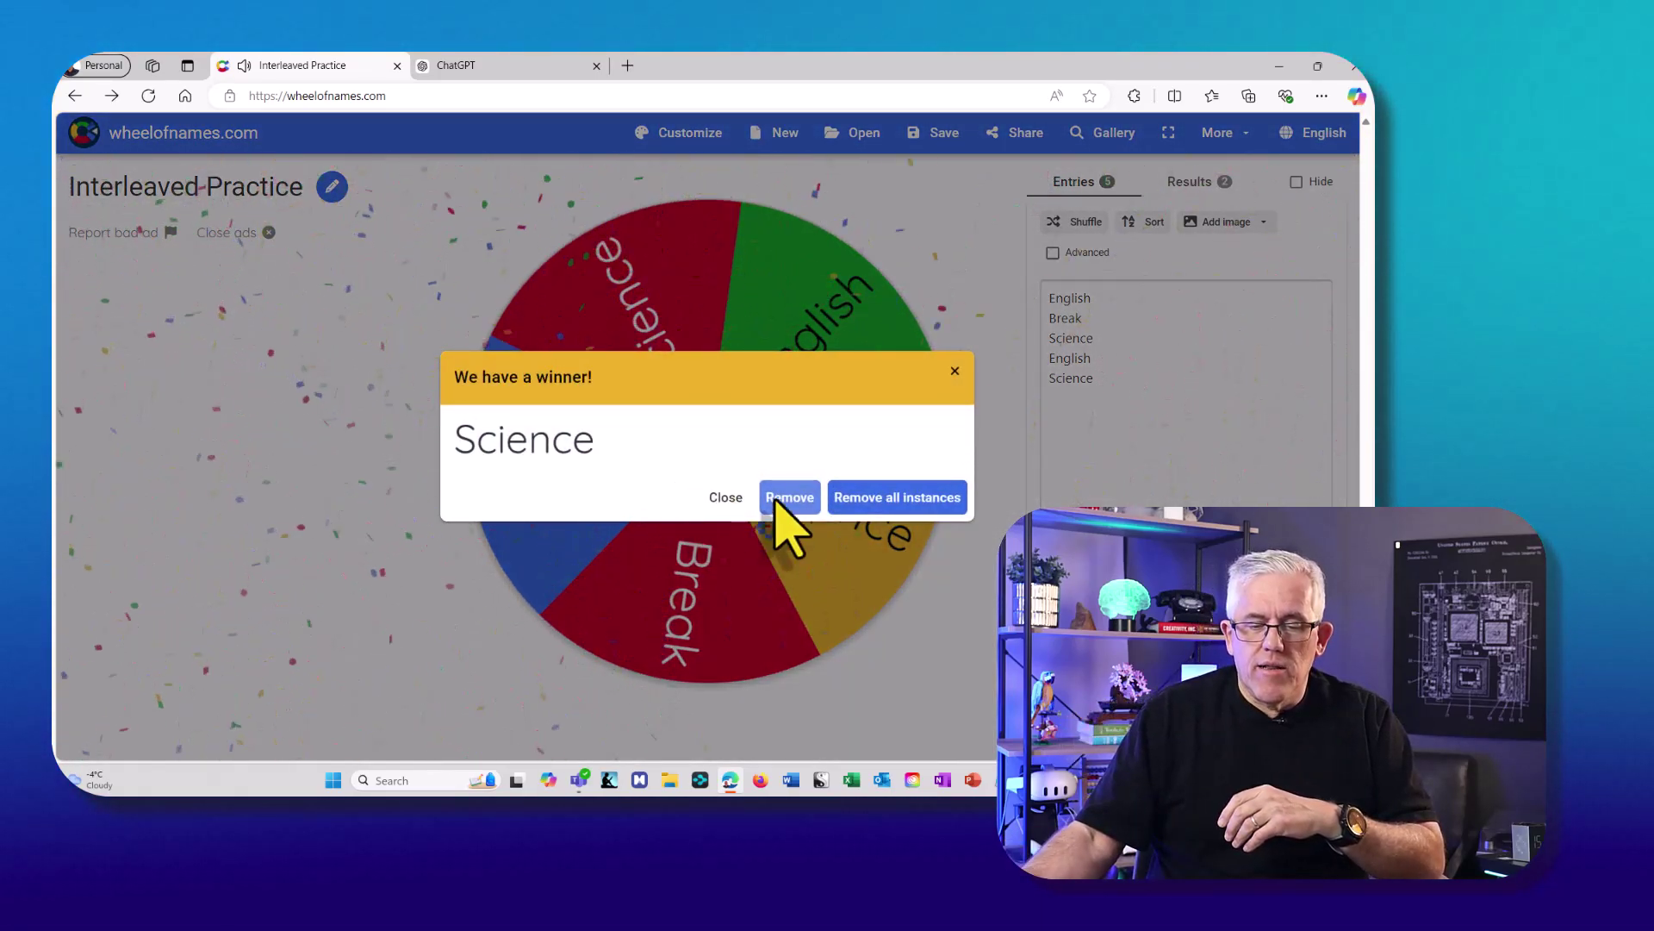
pyautogui.click(871, 499)
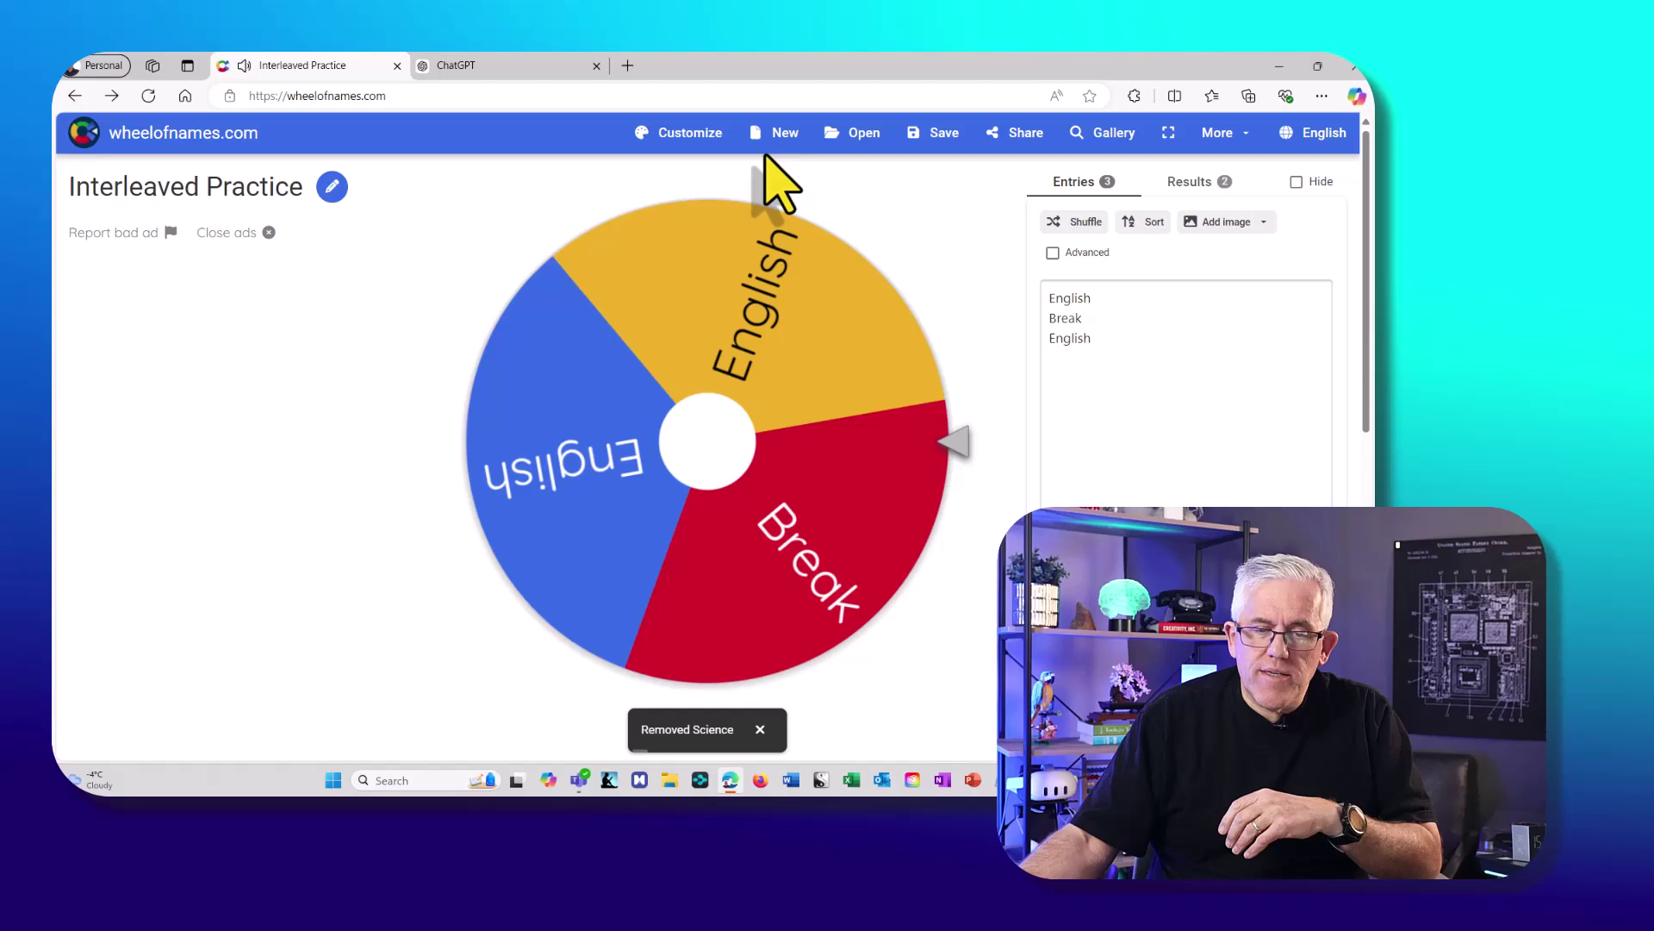
# Load the saved Points Picker wheel with ten entries from 50 to 200 Points.
pyautogui.click(856, 138)
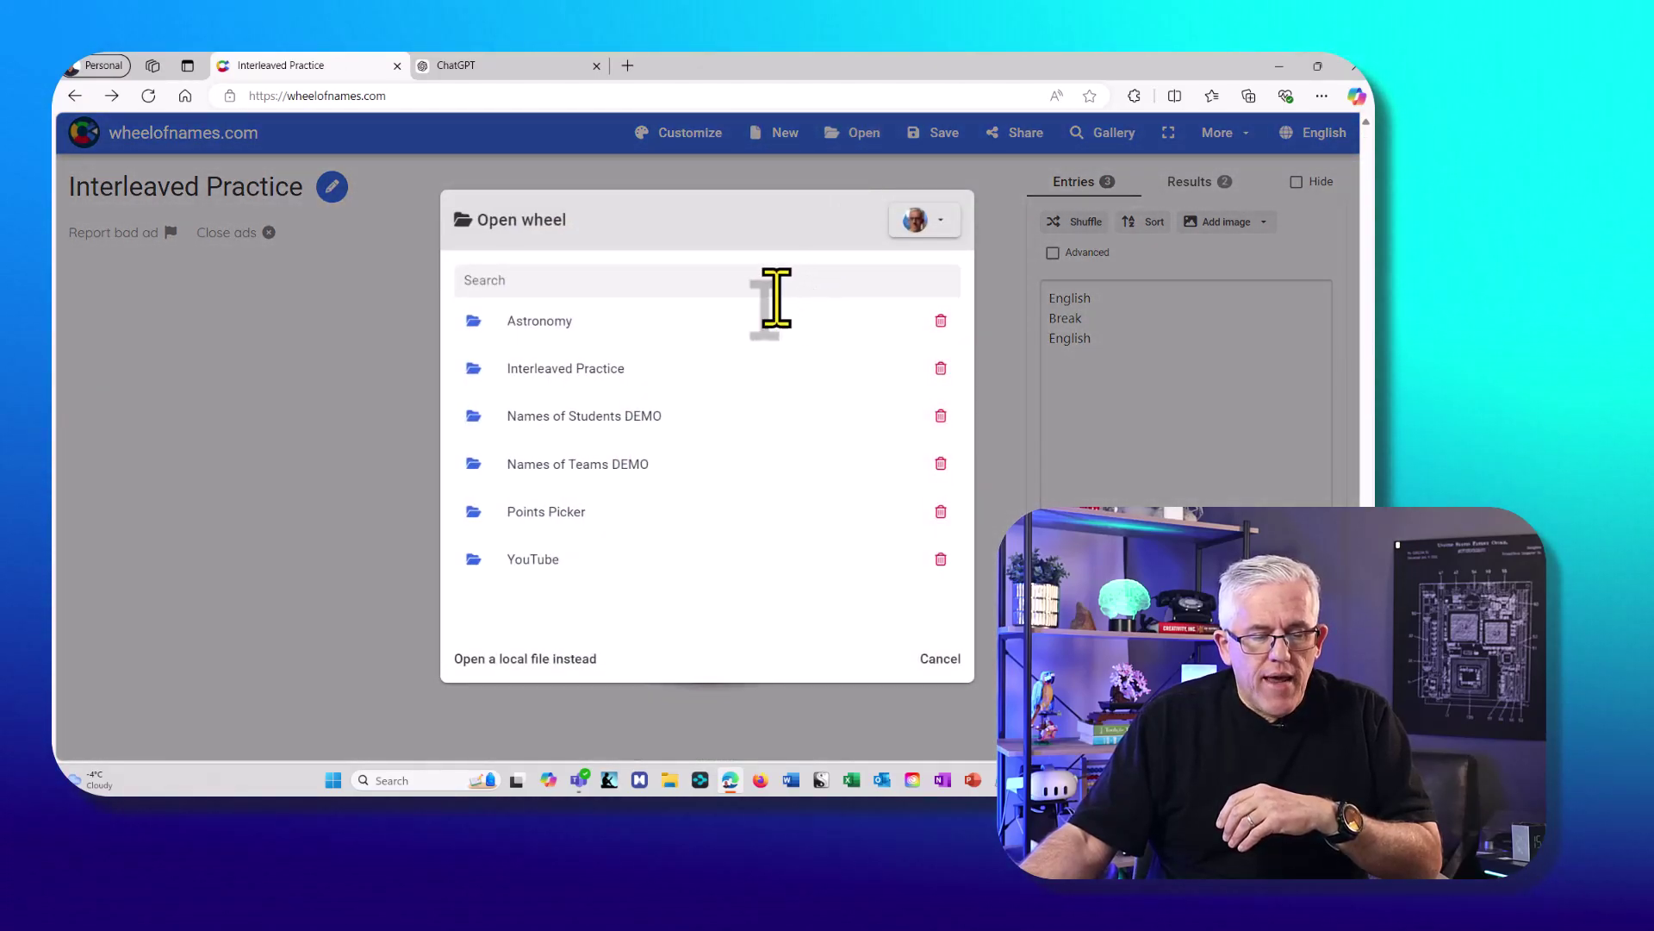
pyautogui.click(565, 517)
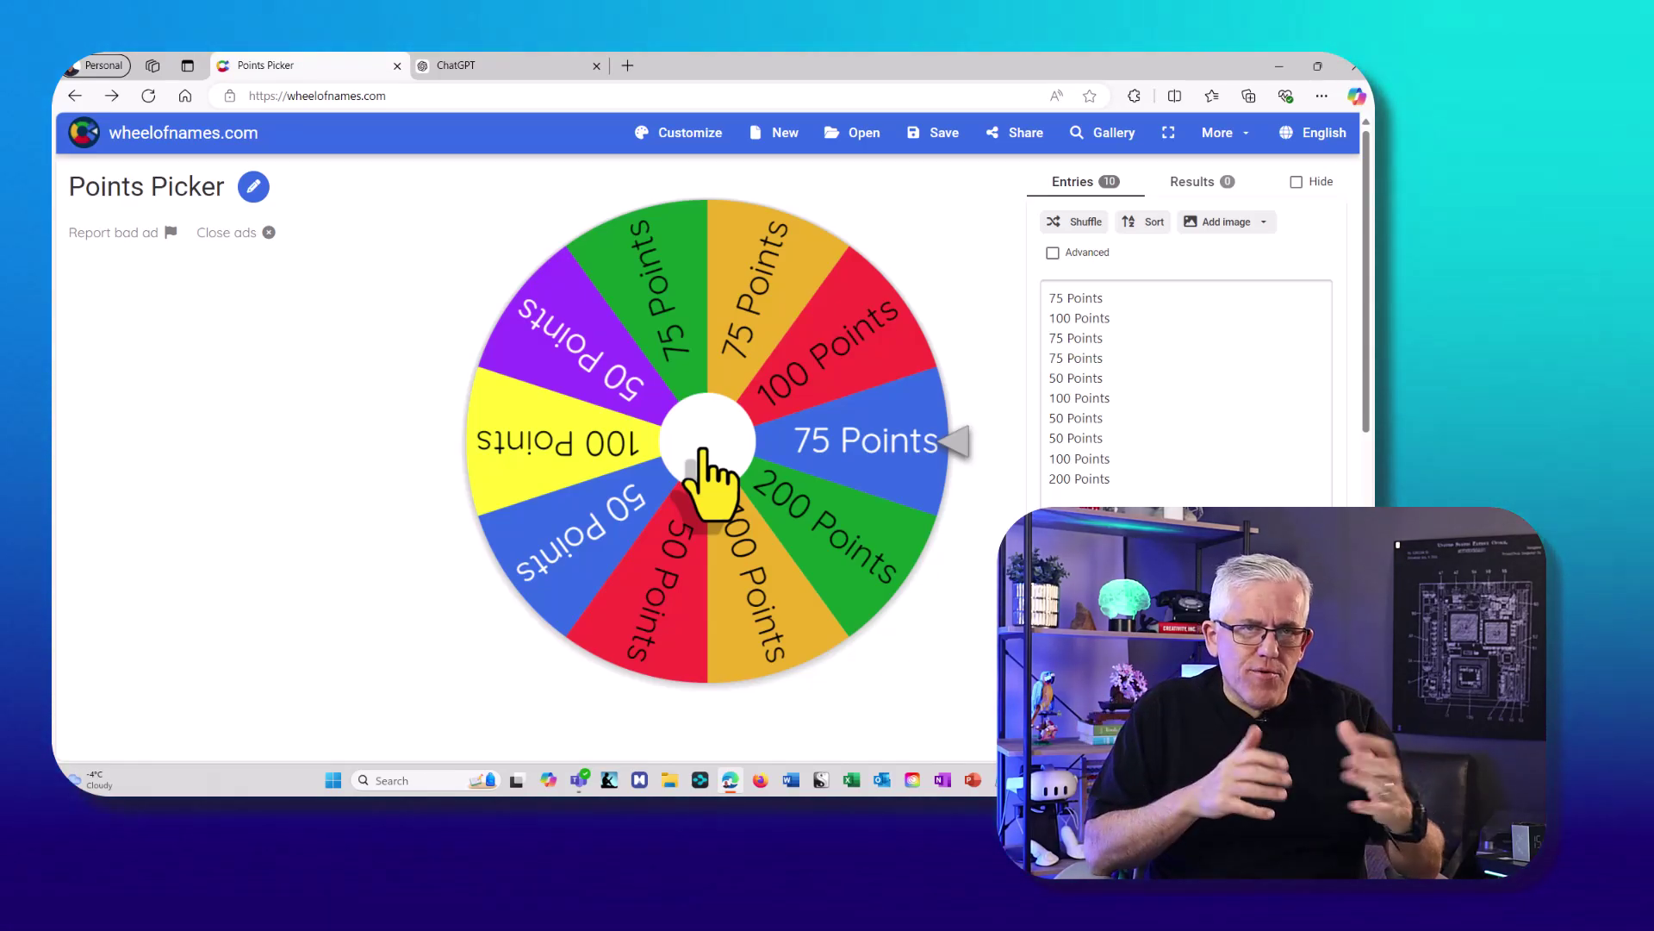
# Spin the Points Picker and remove the winning 100 Points entry.
pyautogui.click(702, 449)
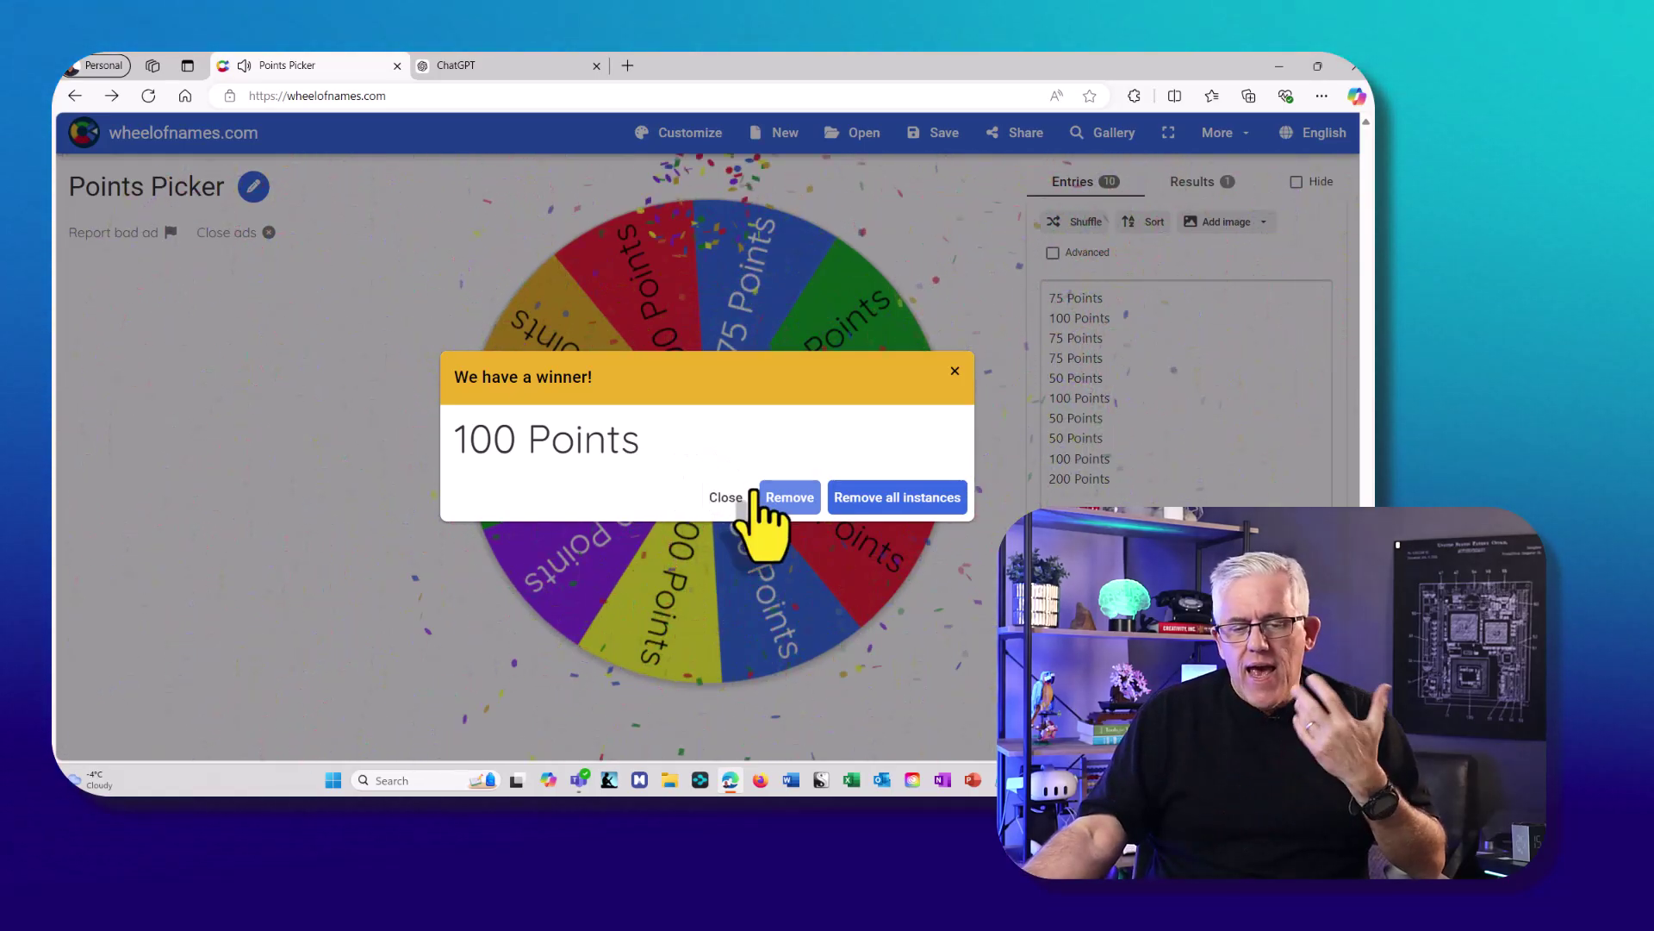
pyautogui.click(788, 500)
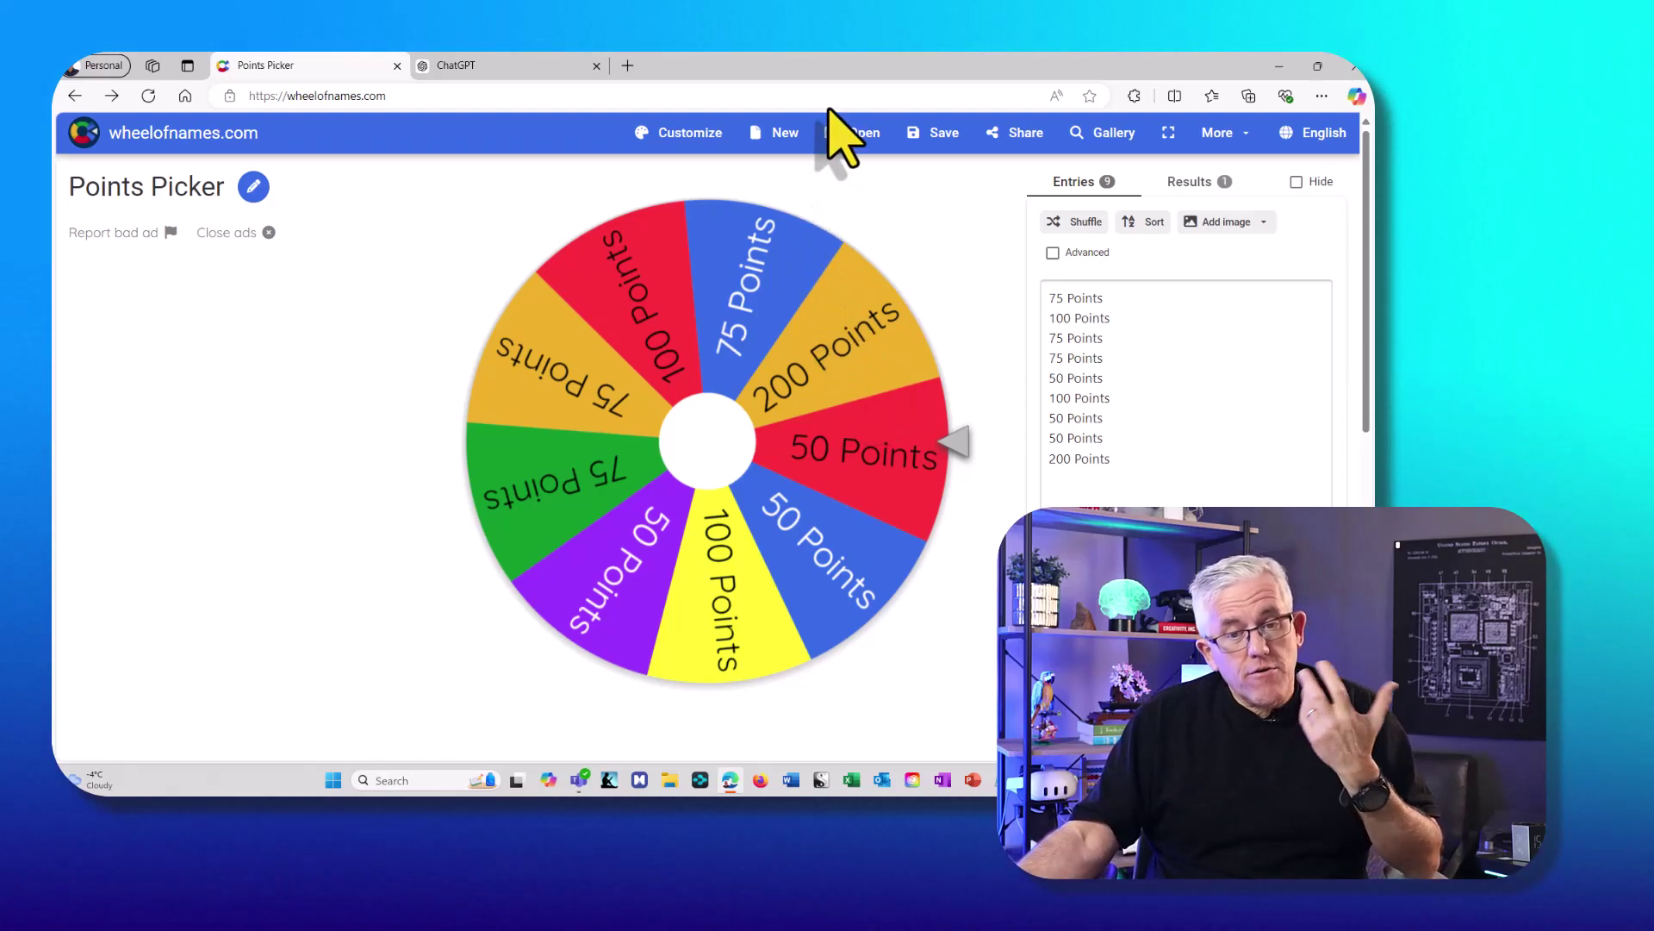
# Set the during-spin sound to Cinematic 'Enter sentinel' and cut spin time from 10 to about 6 seconds.
pyautogui.click(686, 140)
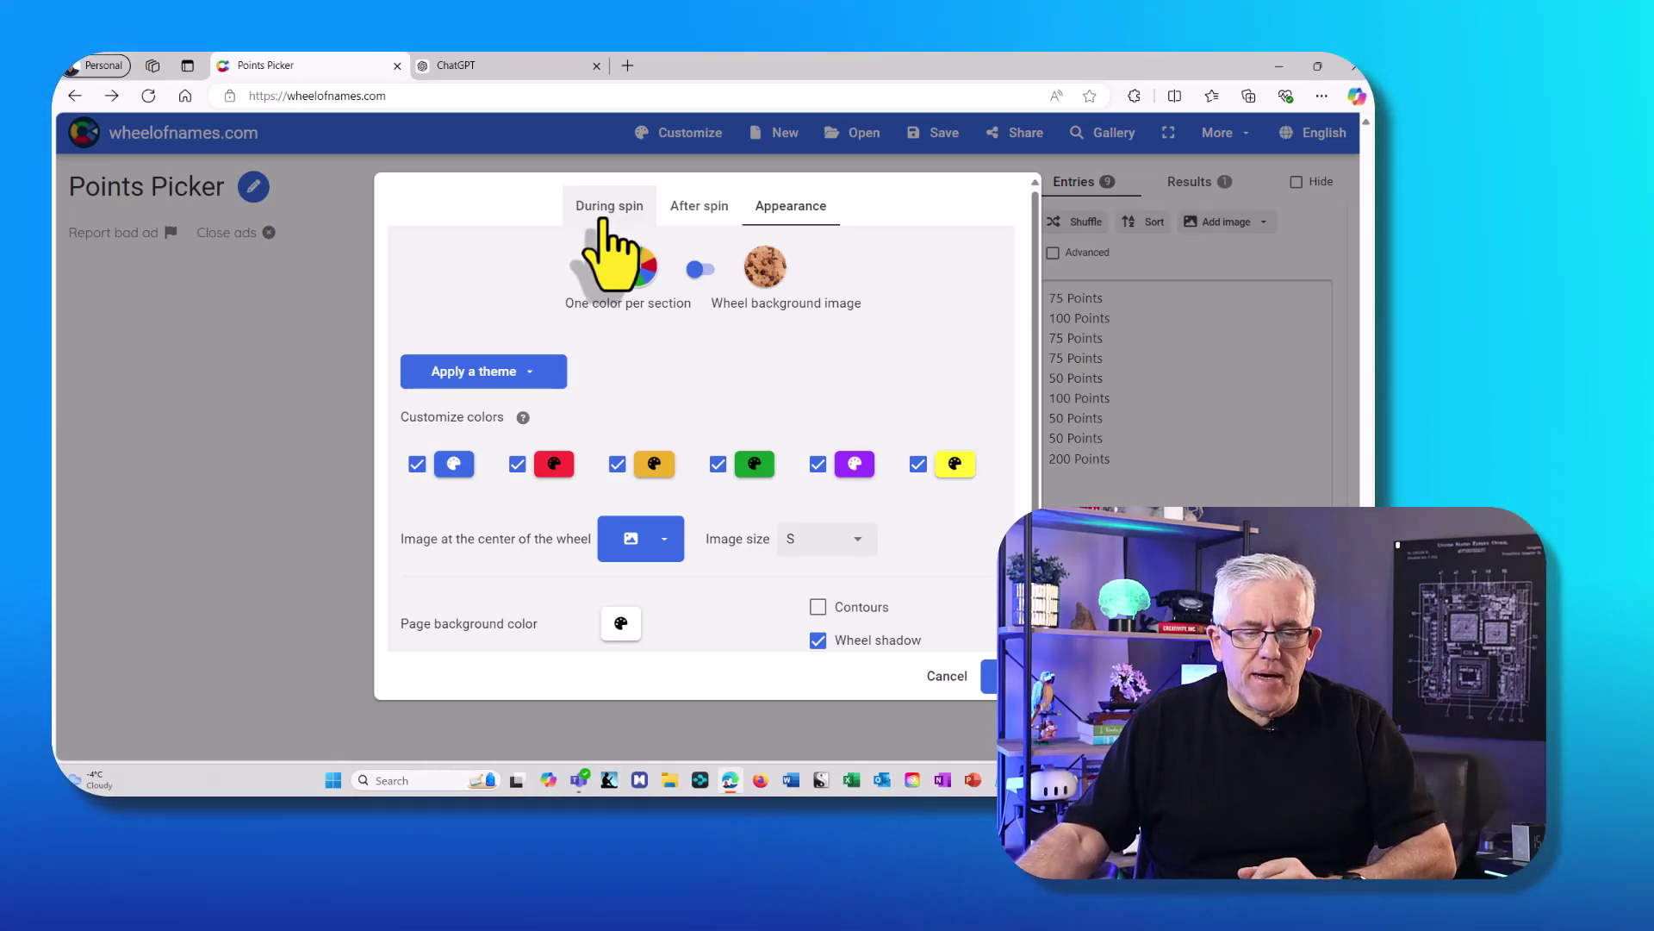
pyautogui.click(603, 222)
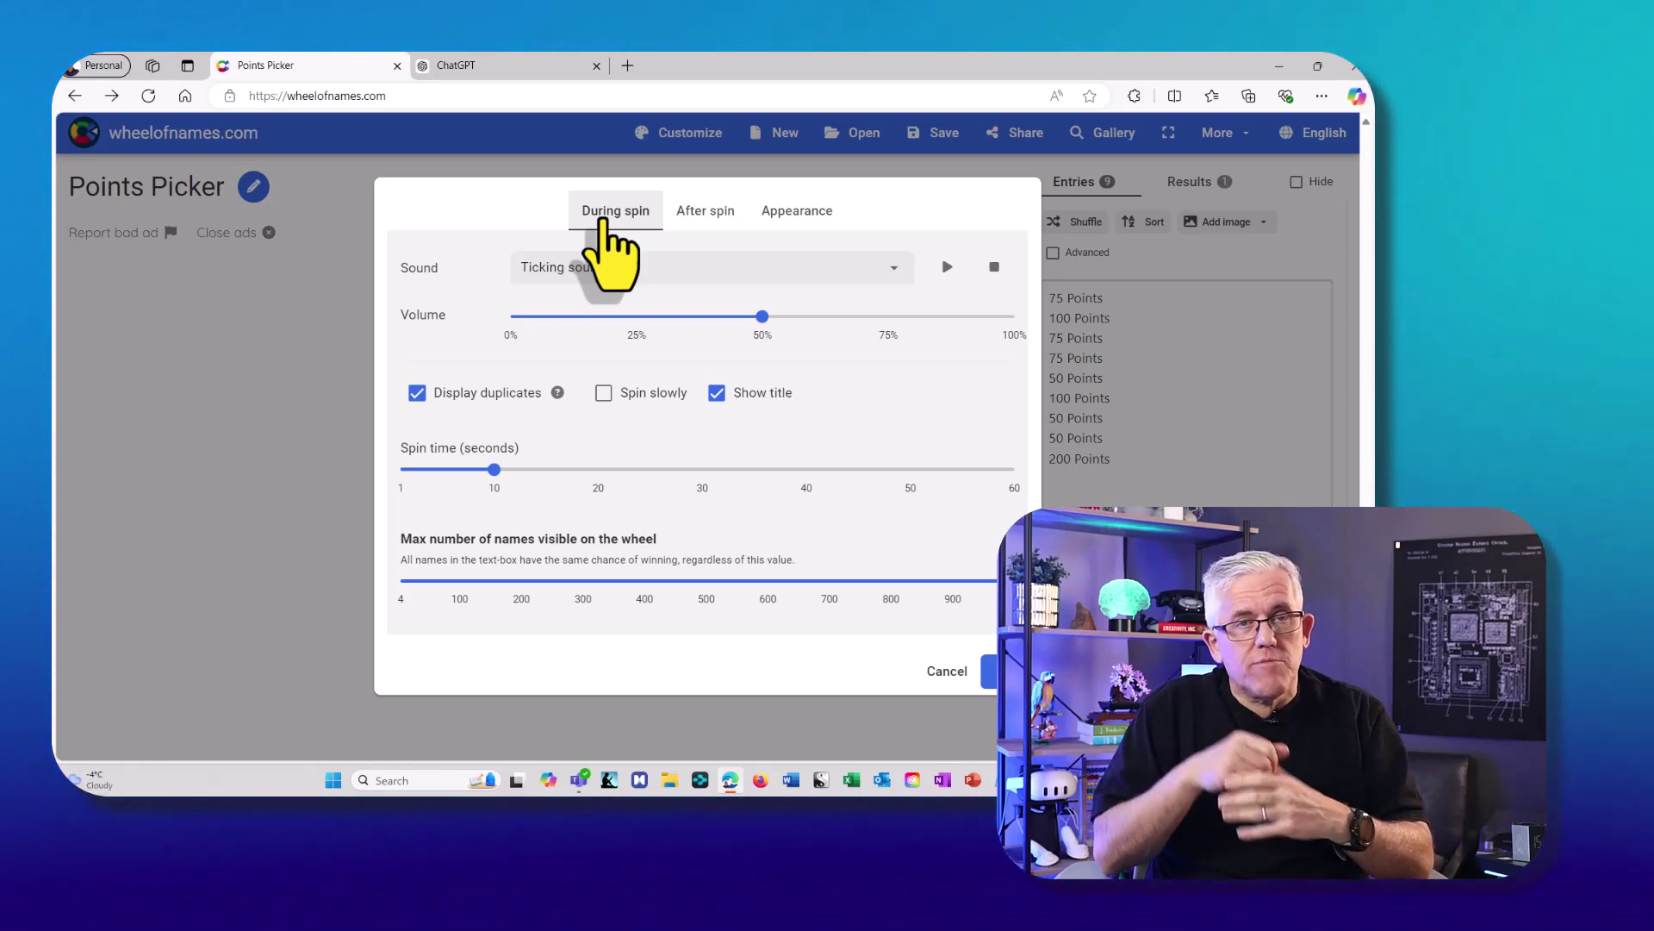
pyautogui.click(609, 268)
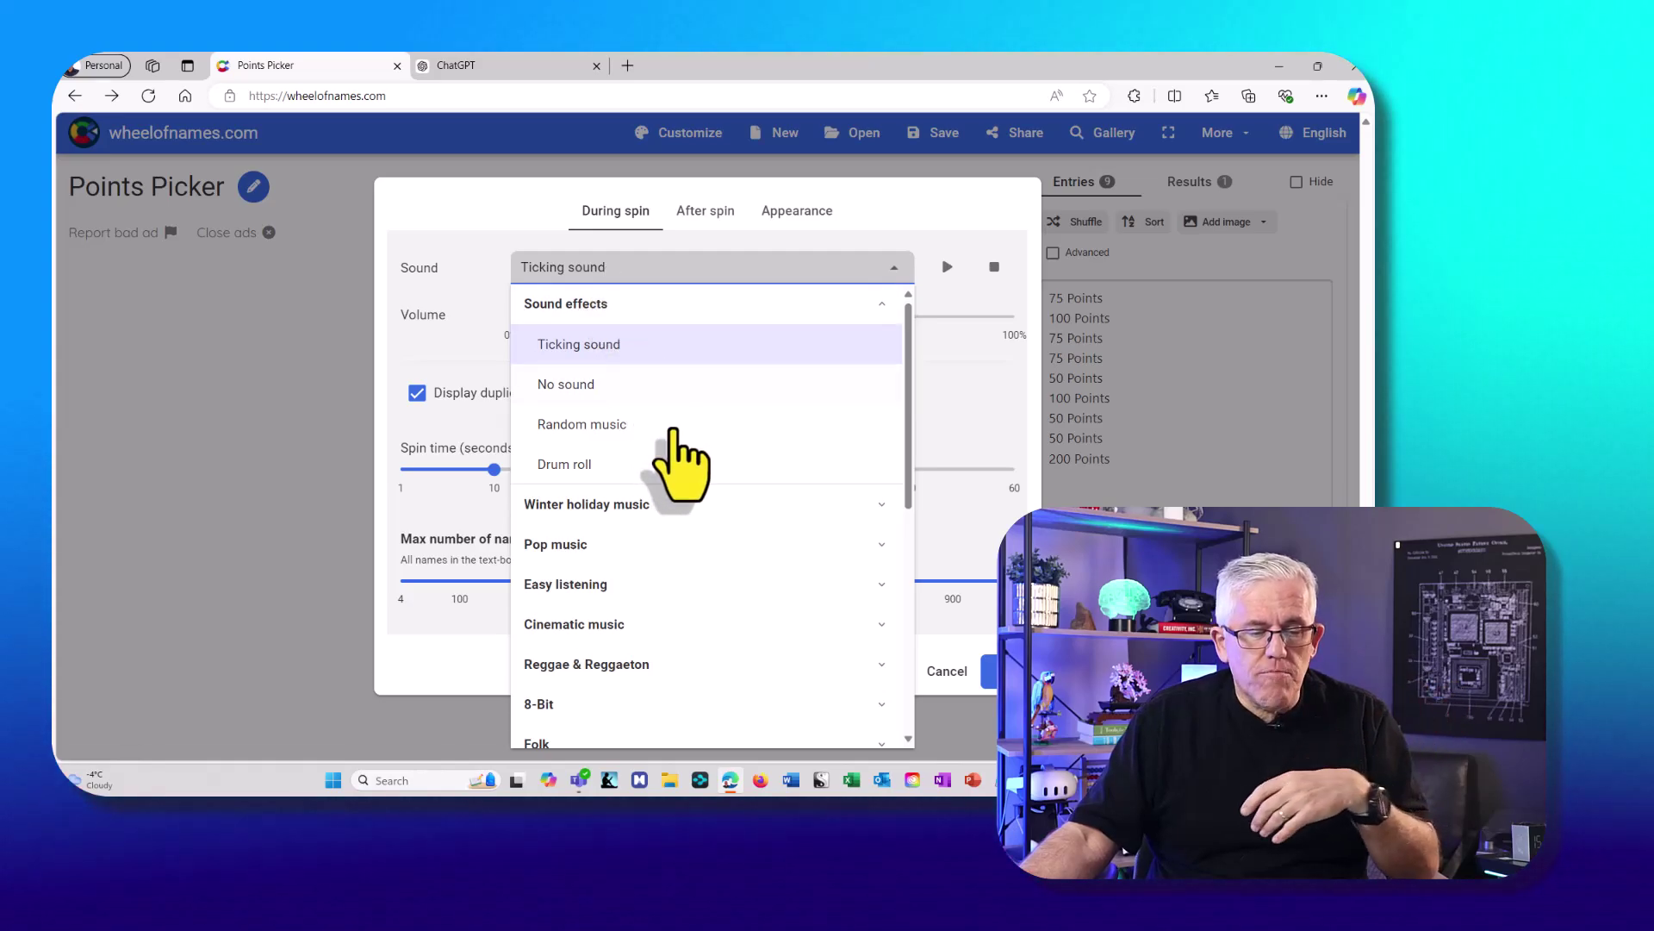
pyautogui.scroll(-1, 672, 534)
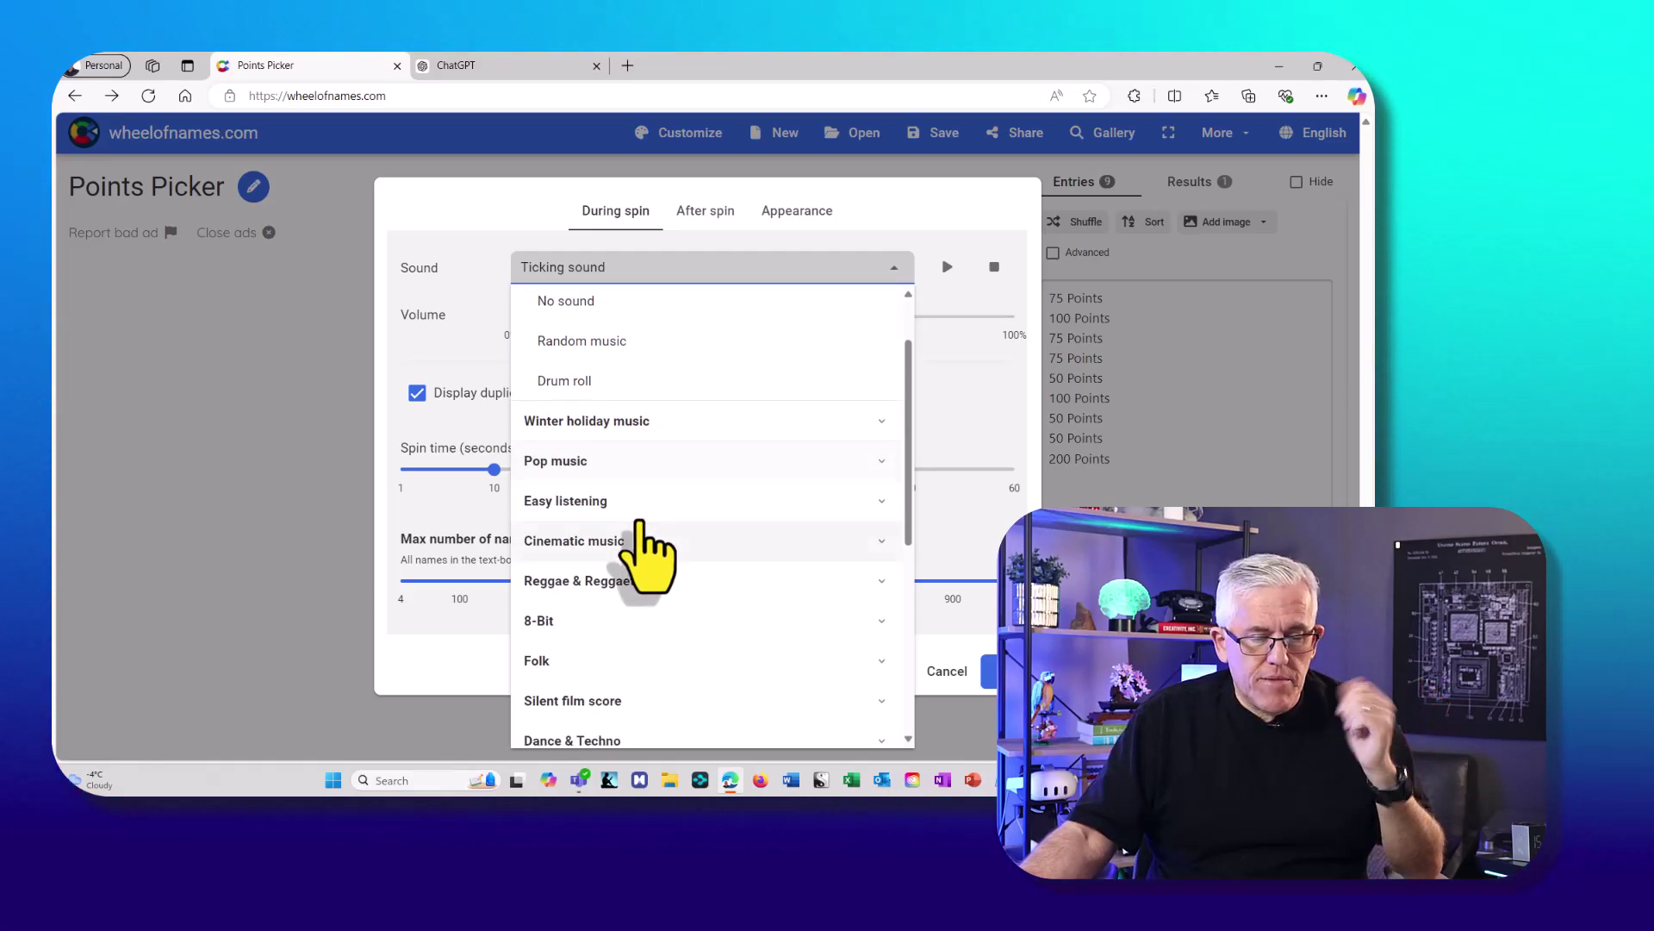
pyautogui.click(612, 543)
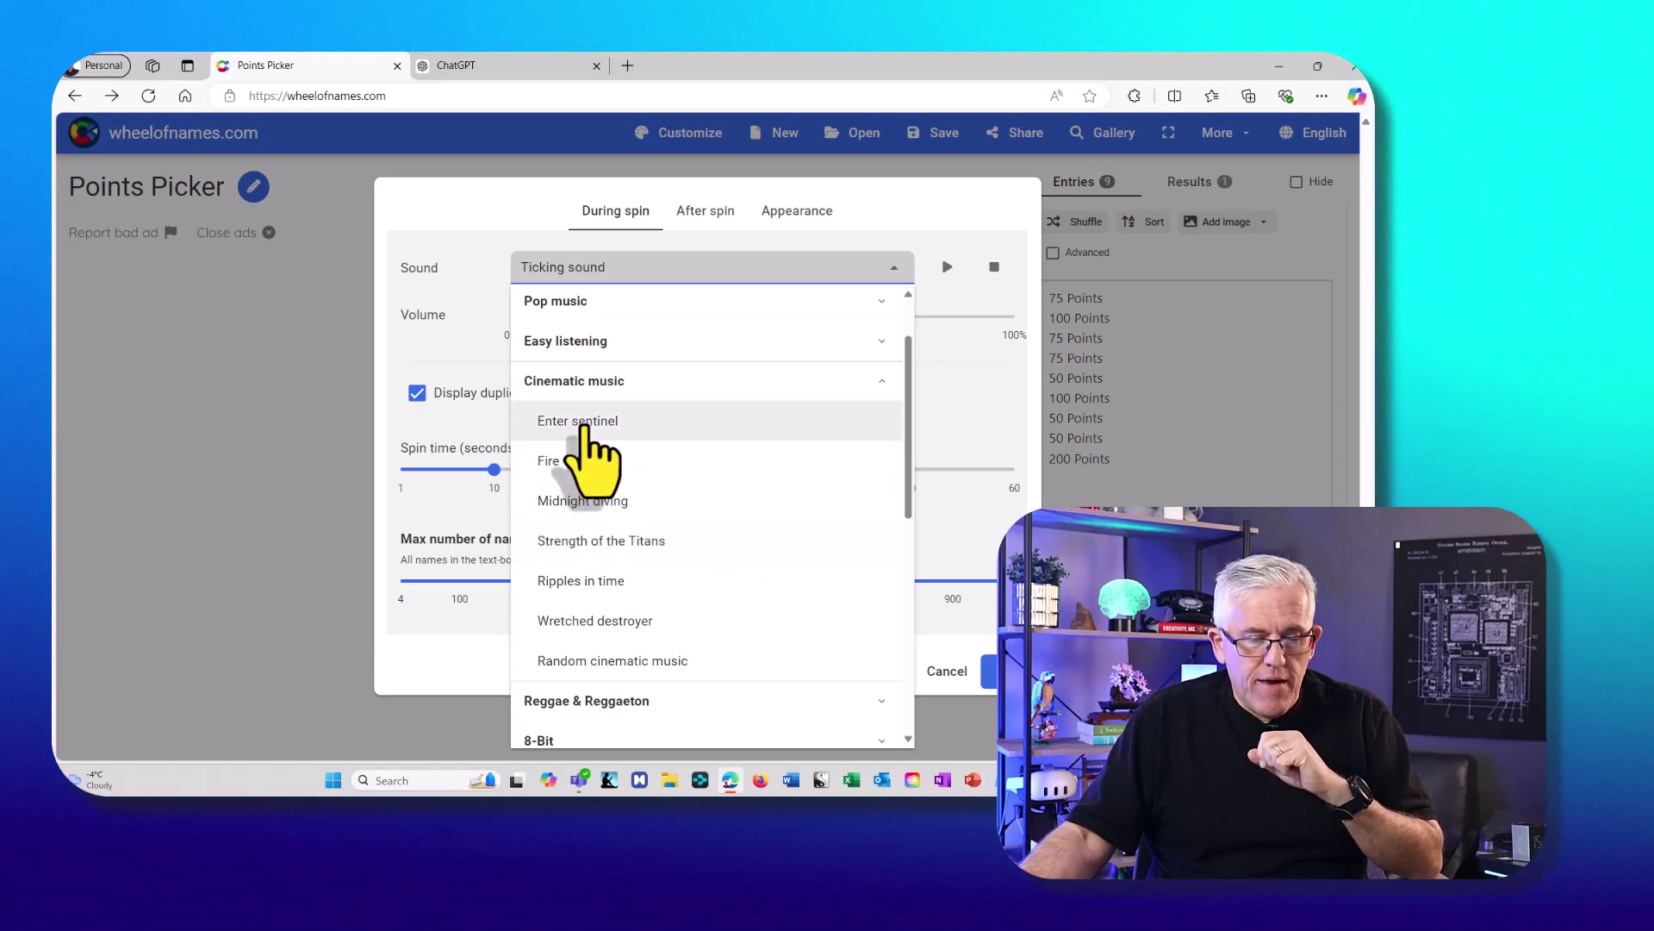
pyautogui.click(698, 420)
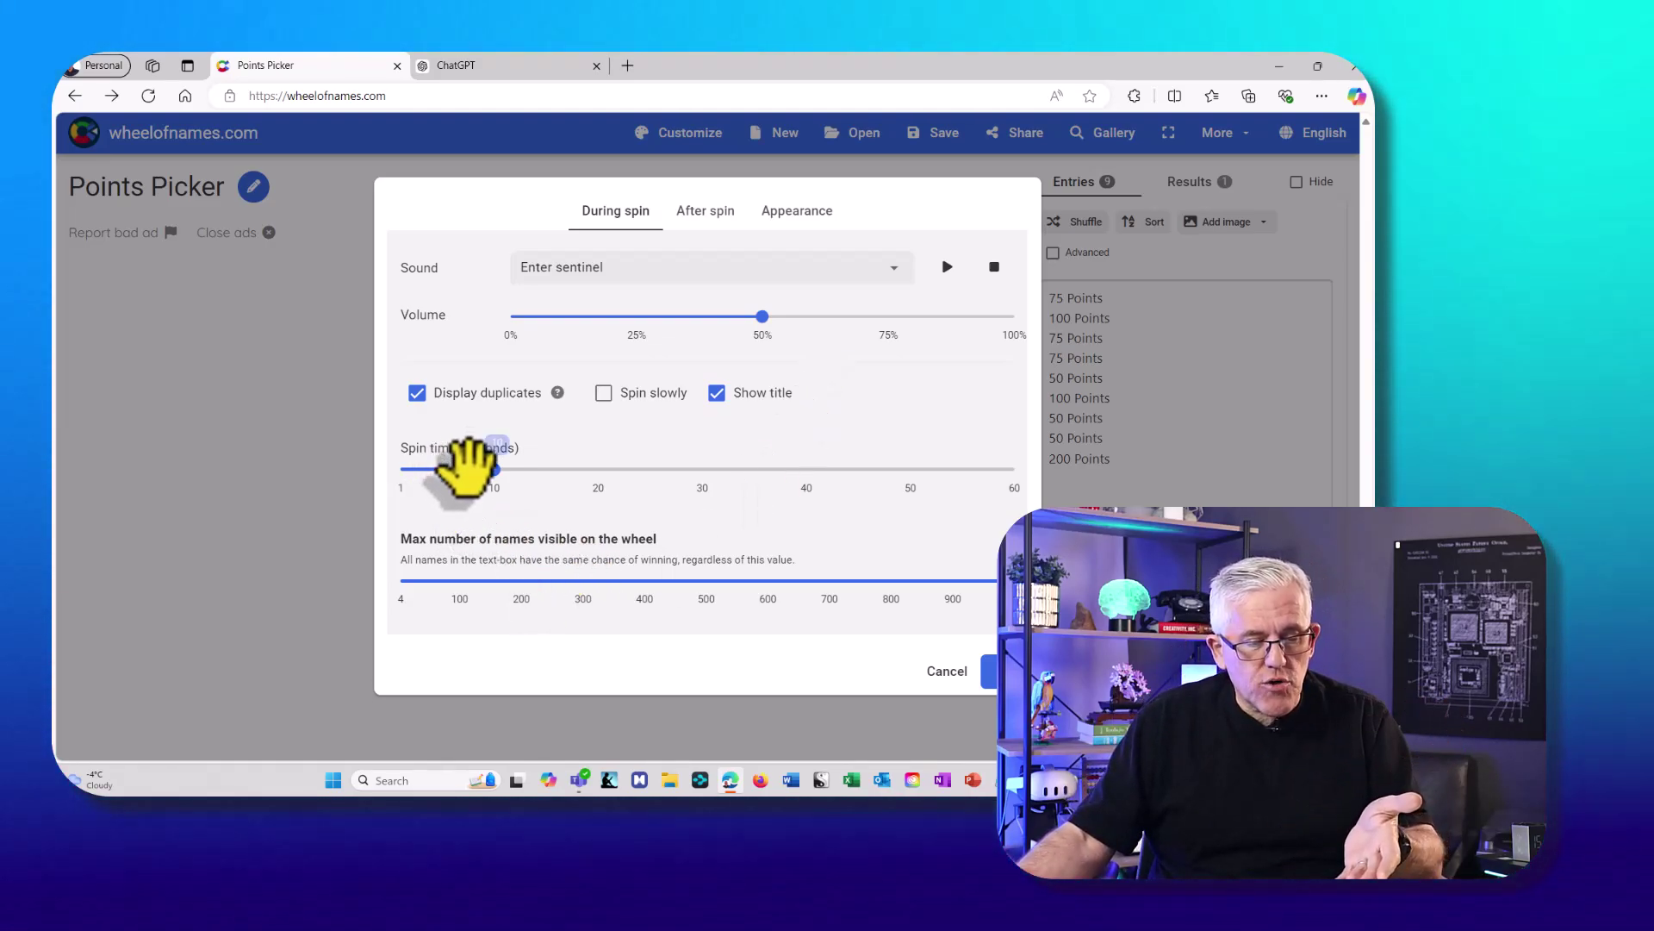
pyautogui.click(493, 468)
pyautogui.moveTo(494, 468); pyautogui.dragTo(452, 469)
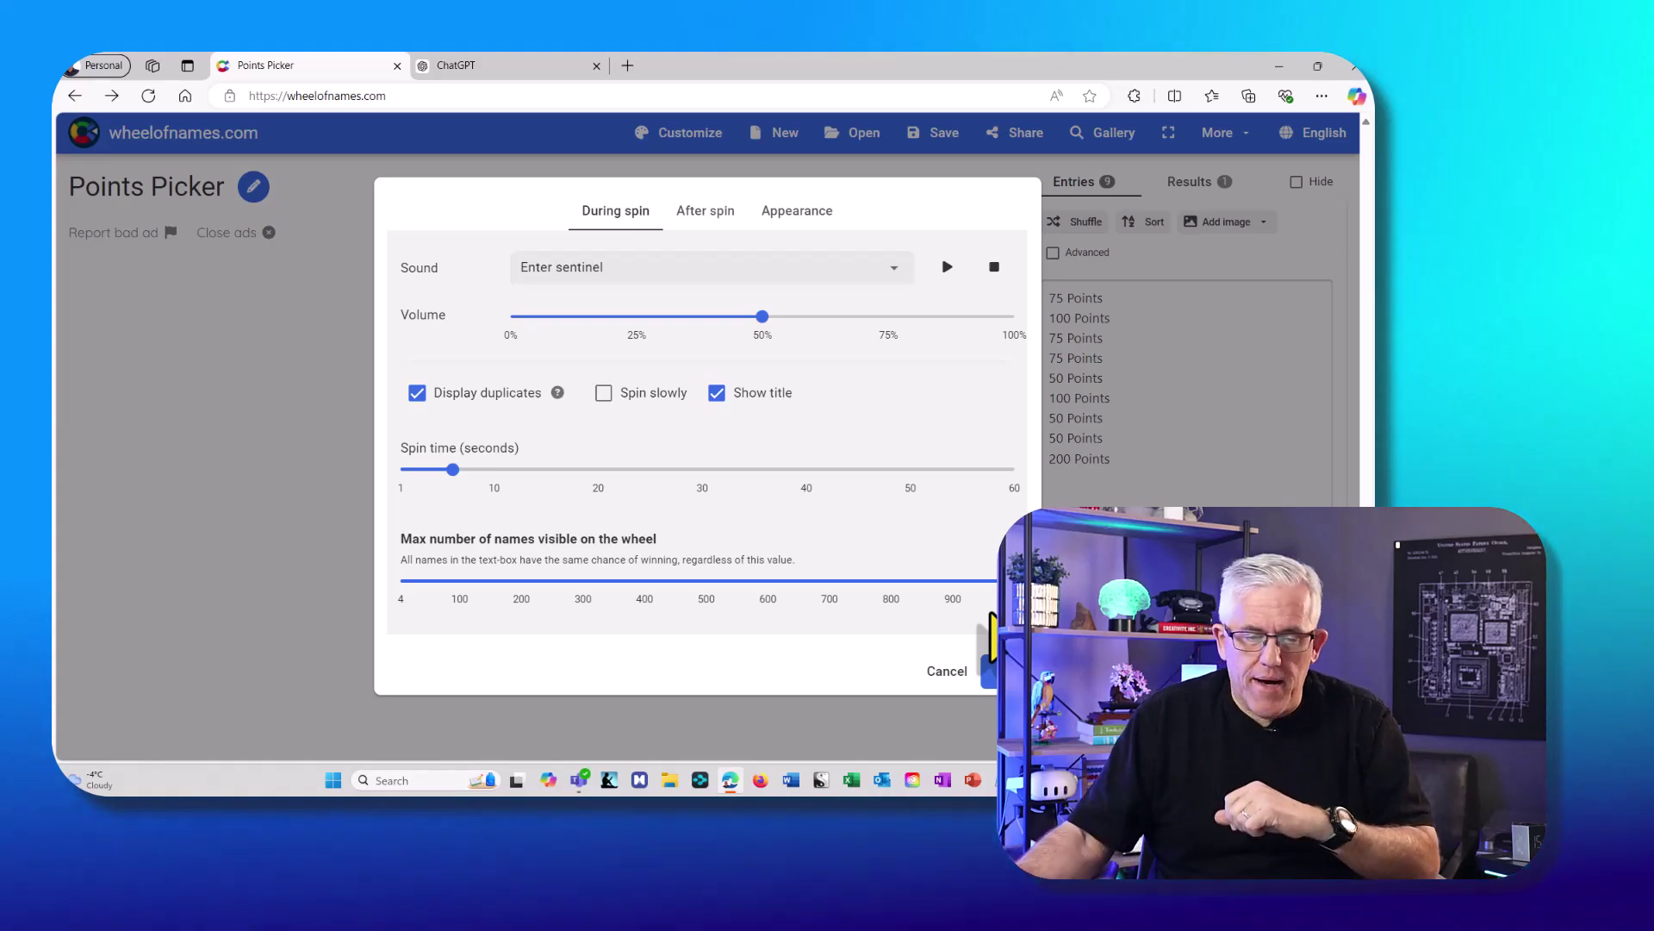
# Try the Joke punchline and Mystery bell after-spin sounds.
pyautogui.click(706, 215)
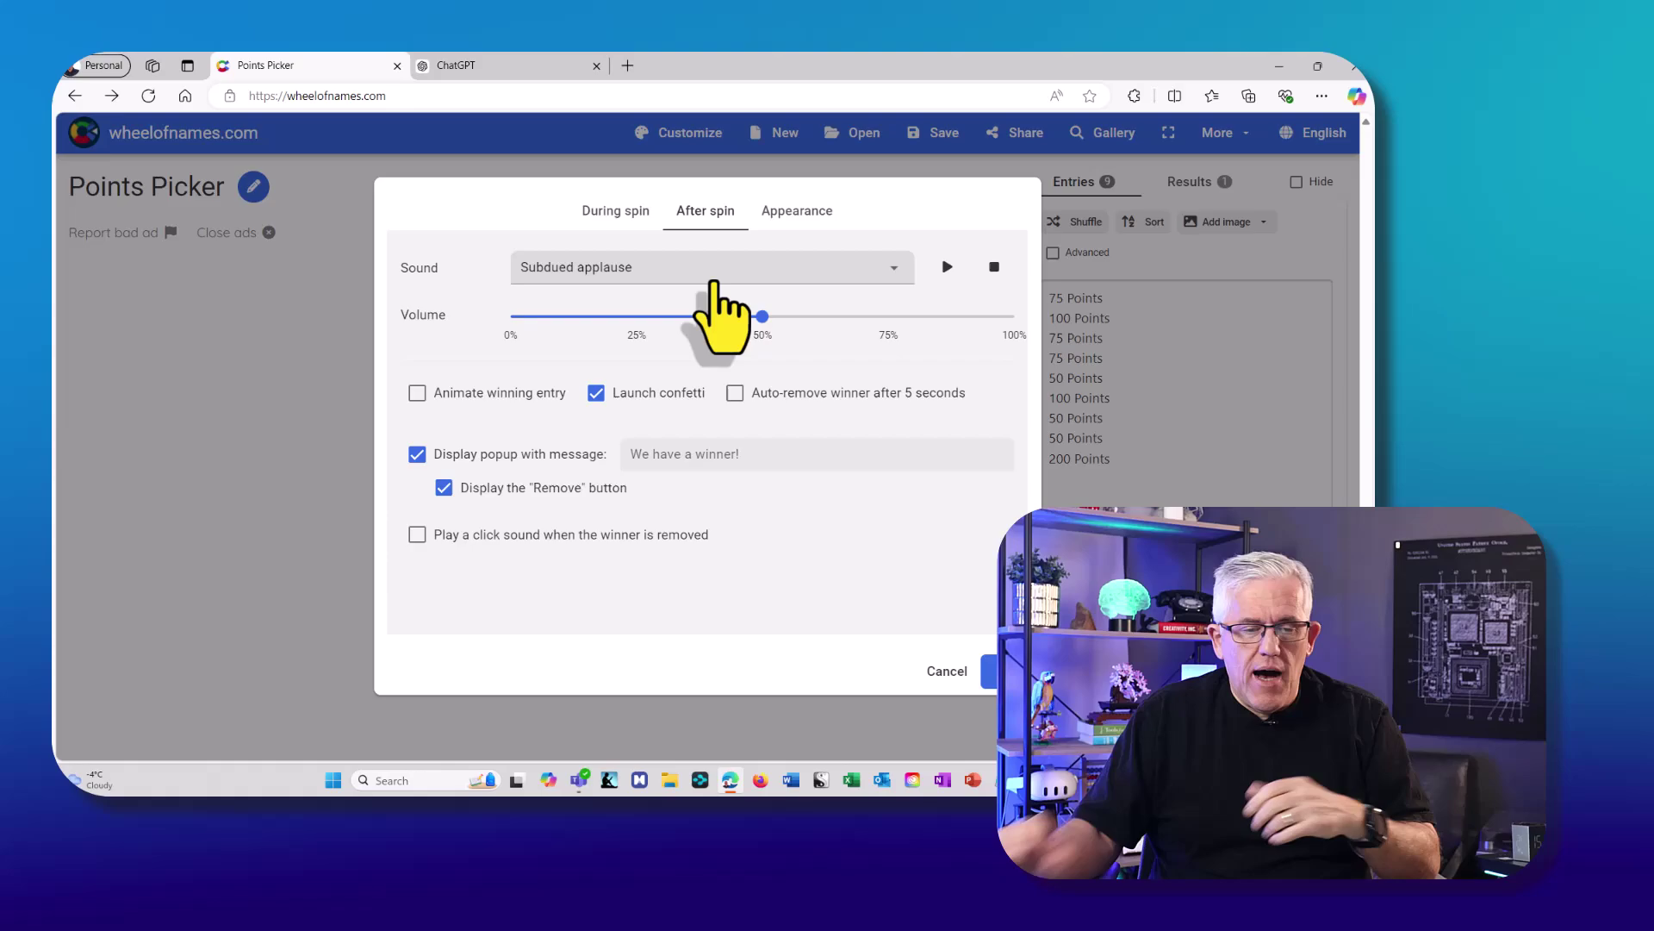
pyautogui.click(685, 275)
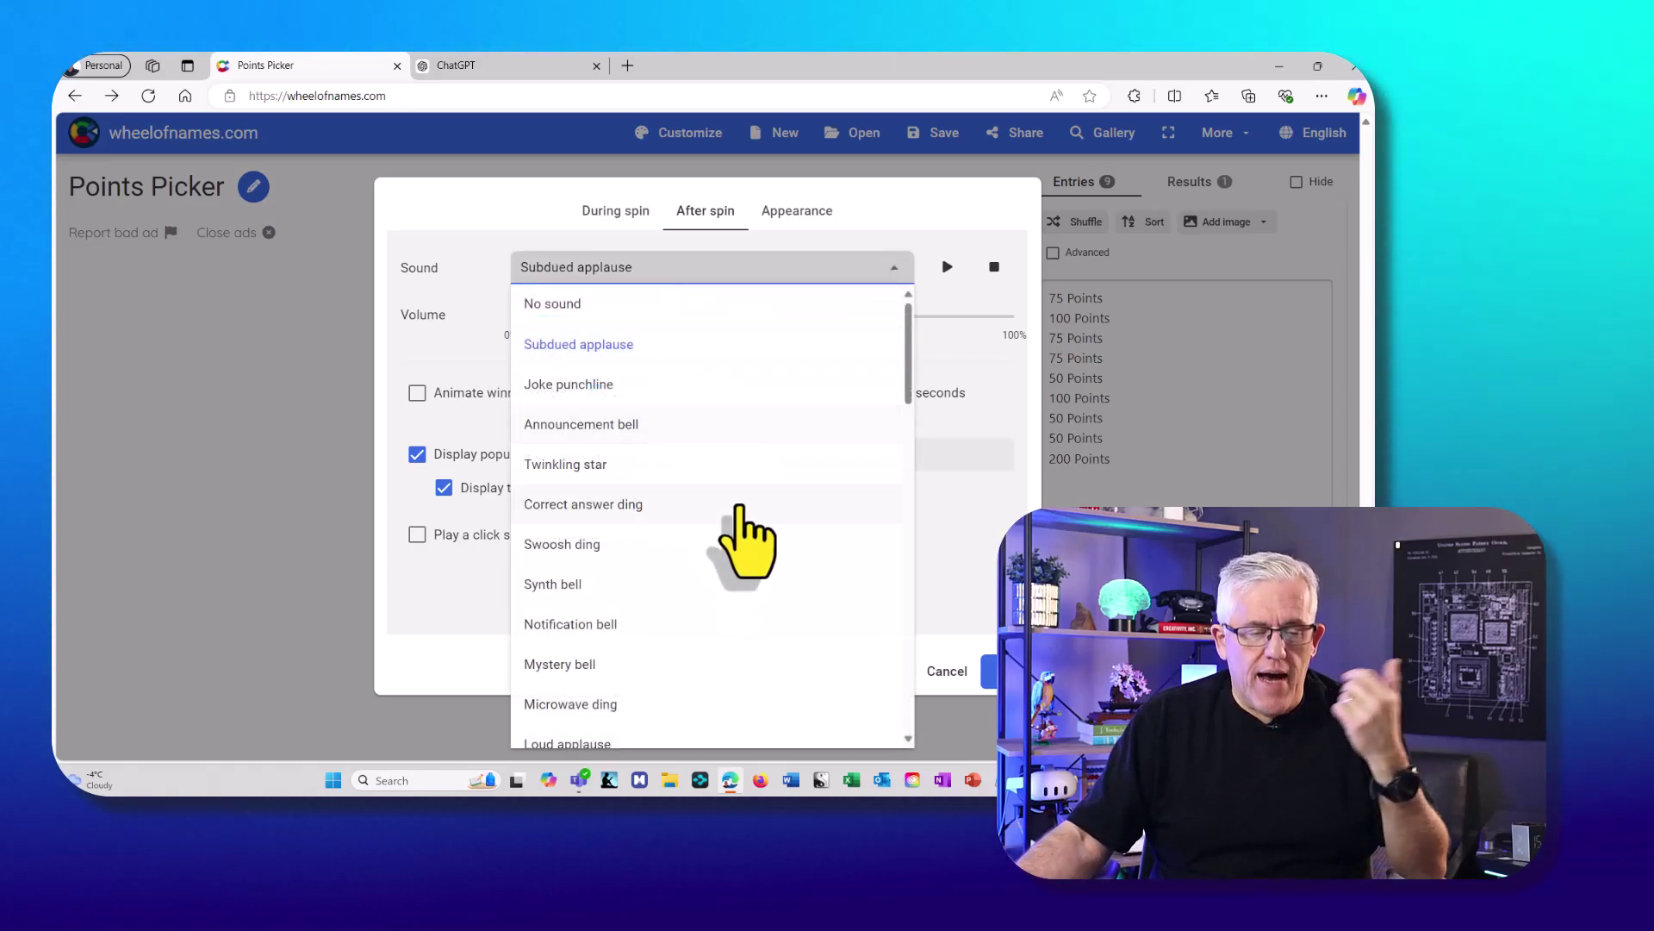
pyautogui.click(584, 384)
pyautogui.click(635, 277)
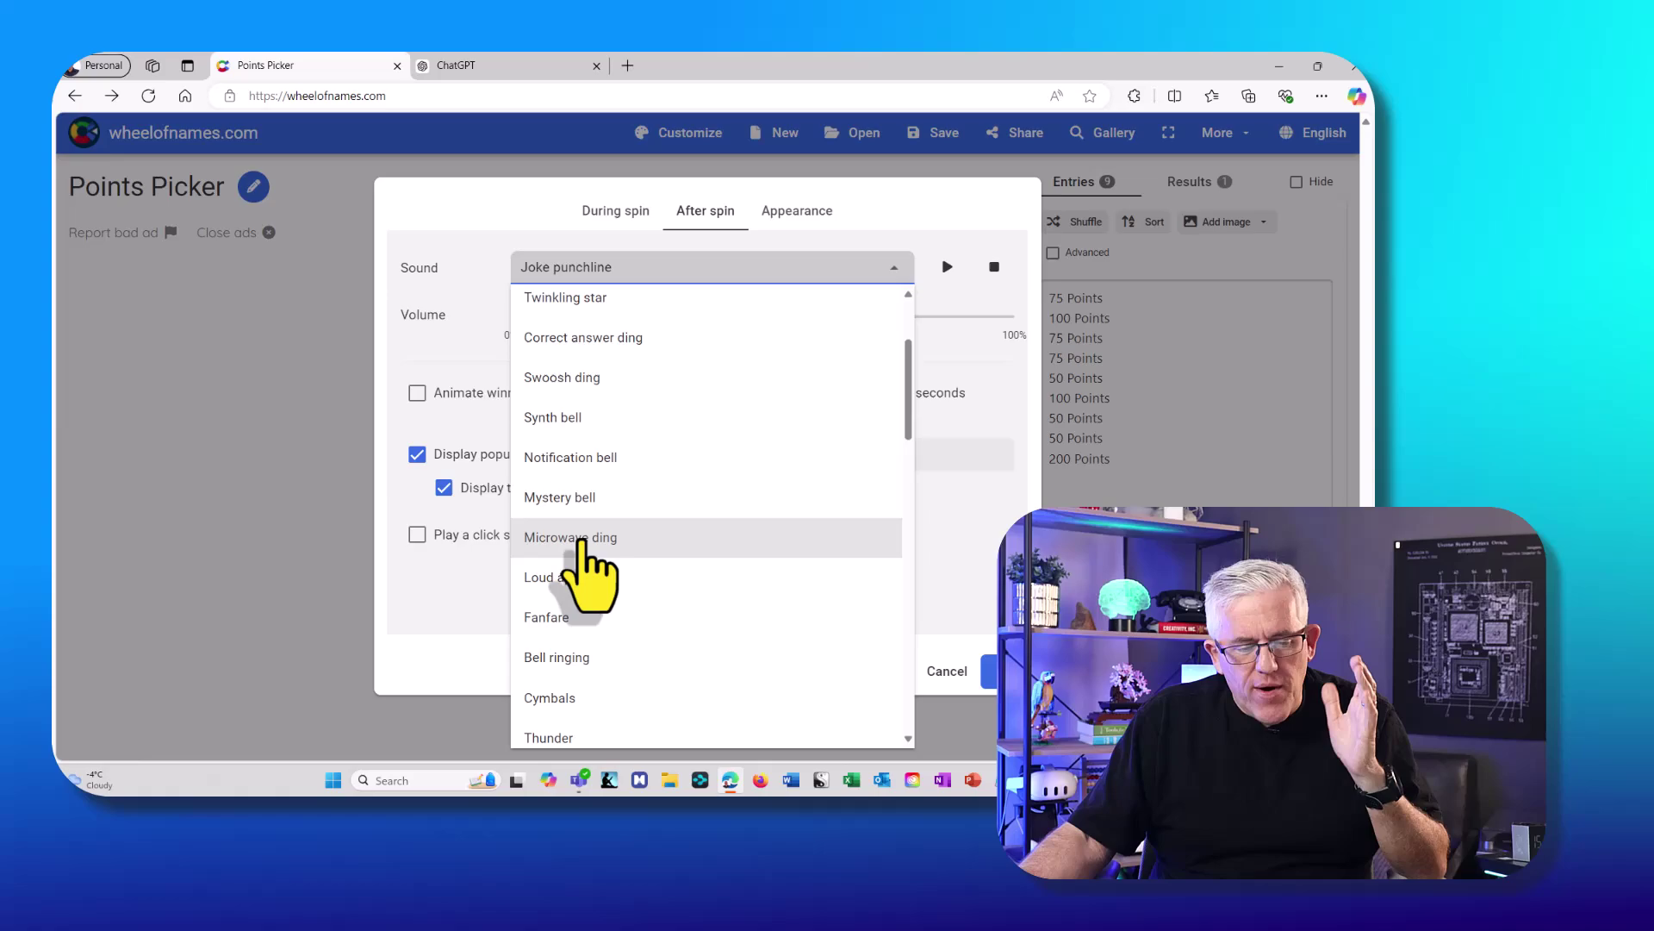
pyautogui.click(560, 498)
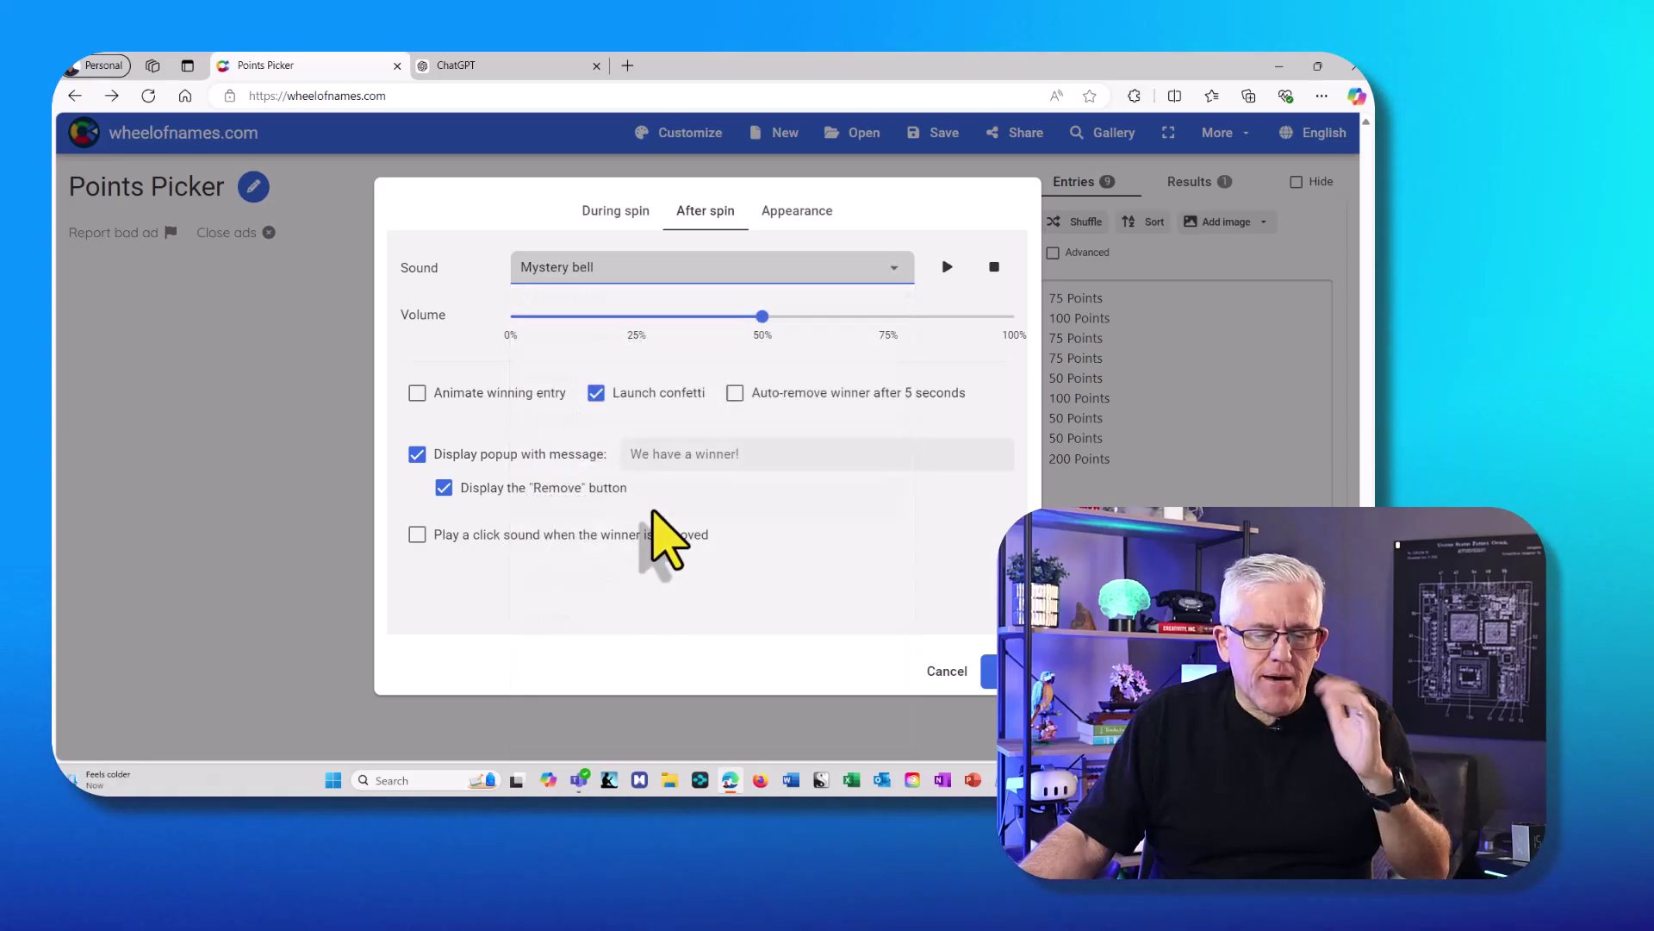
# Try Fanfare, then settle on Cinematic drum impact as the after-spin sound.
pyautogui.click(672, 274)
pyautogui.scroll(-1, 629, 615)
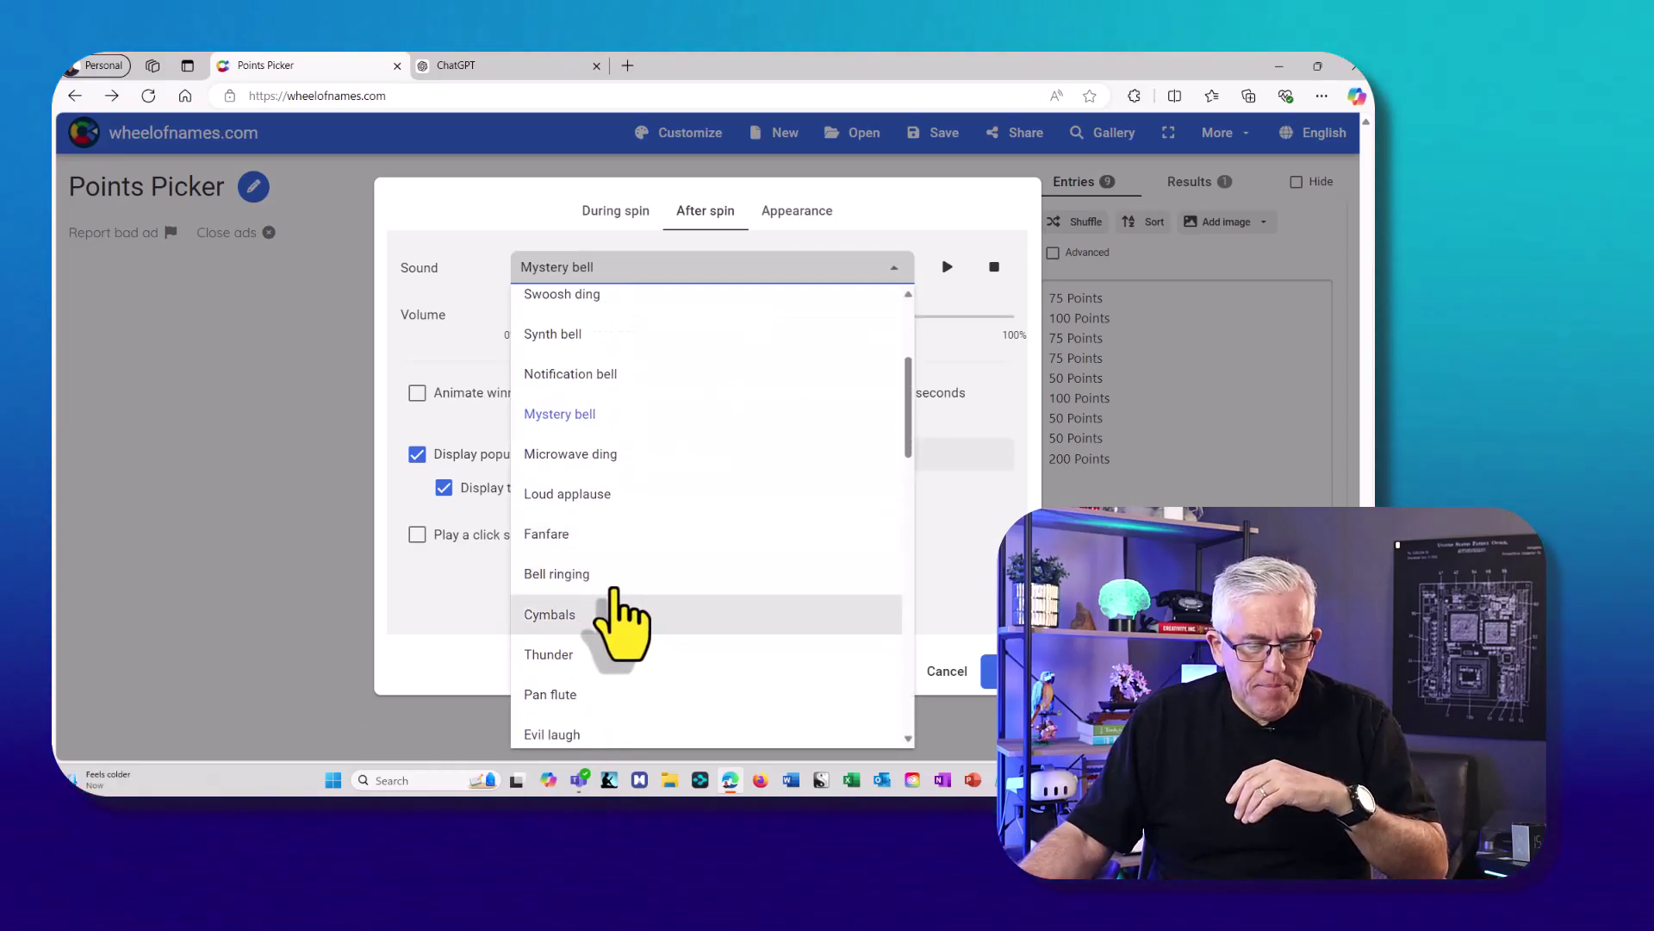
pyautogui.click(571, 536)
pyautogui.click(615, 281)
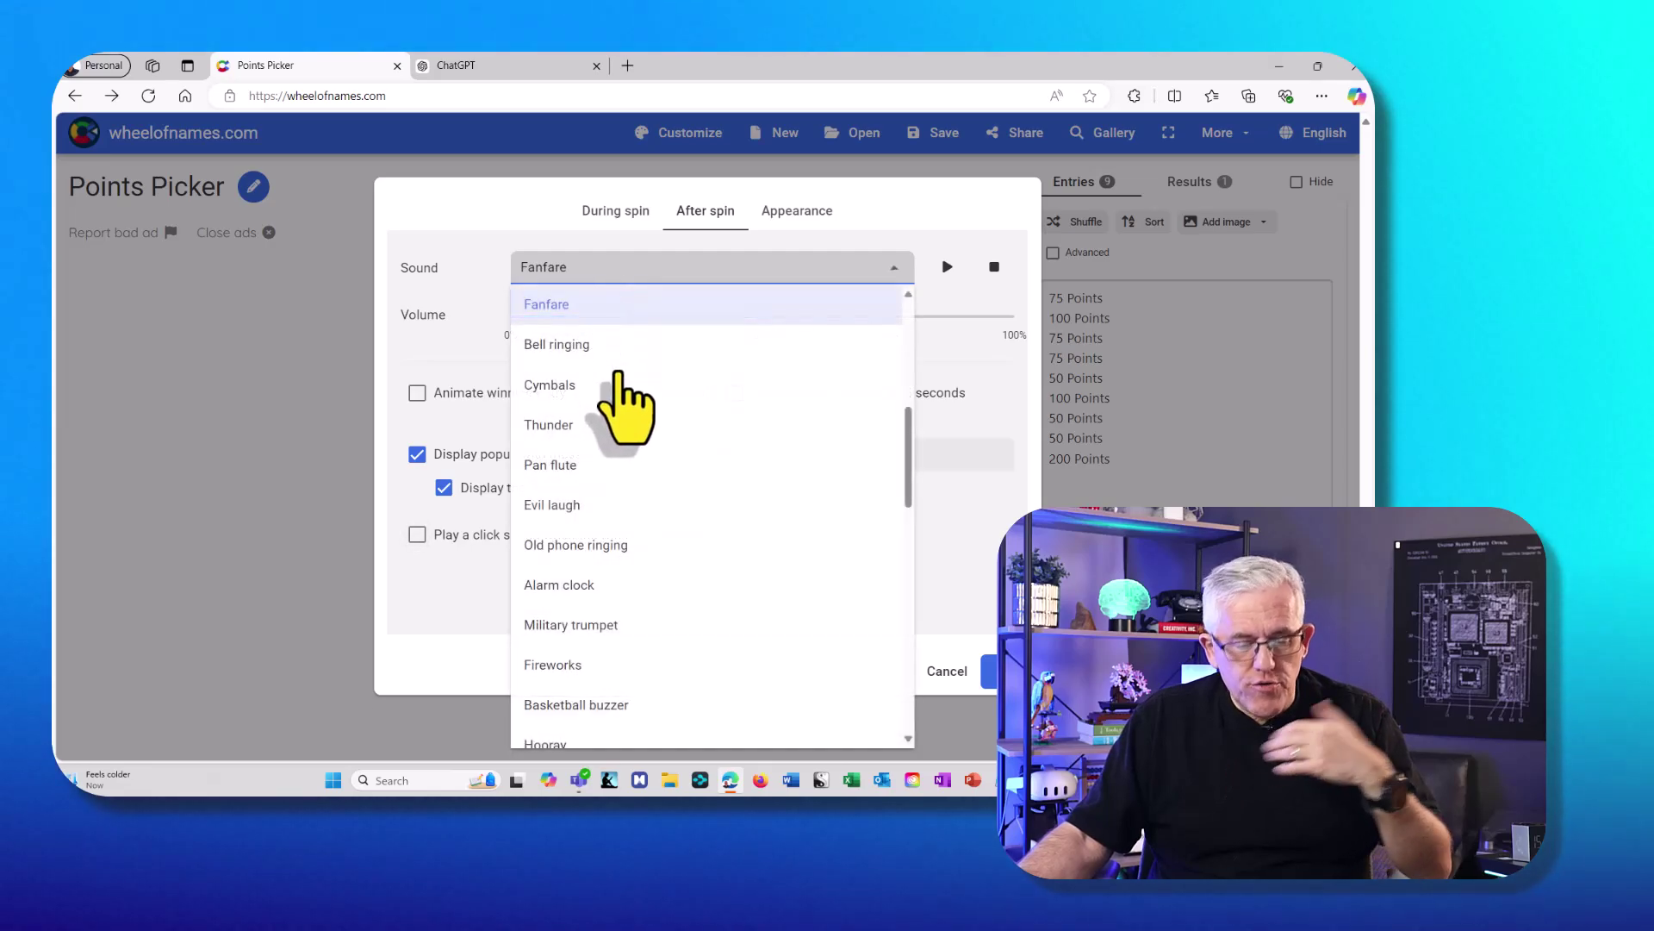
pyautogui.scroll(-5, 638, 603)
pyautogui.scroll(-1, 633, 576)
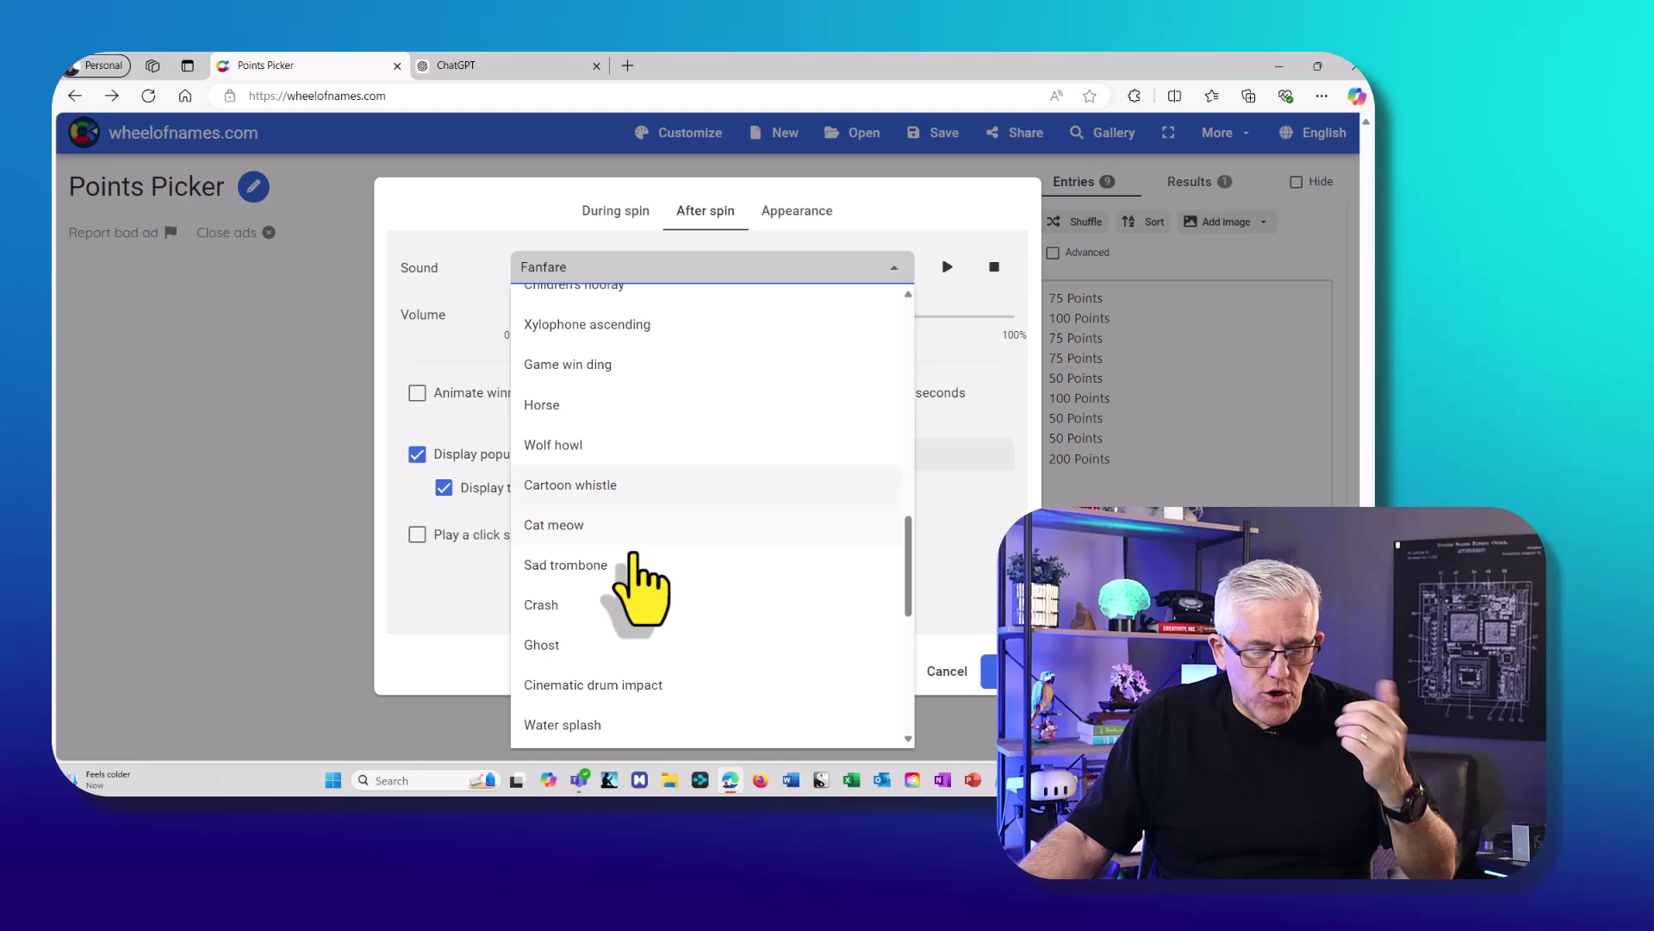
pyautogui.scroll(-1, 638, 586)
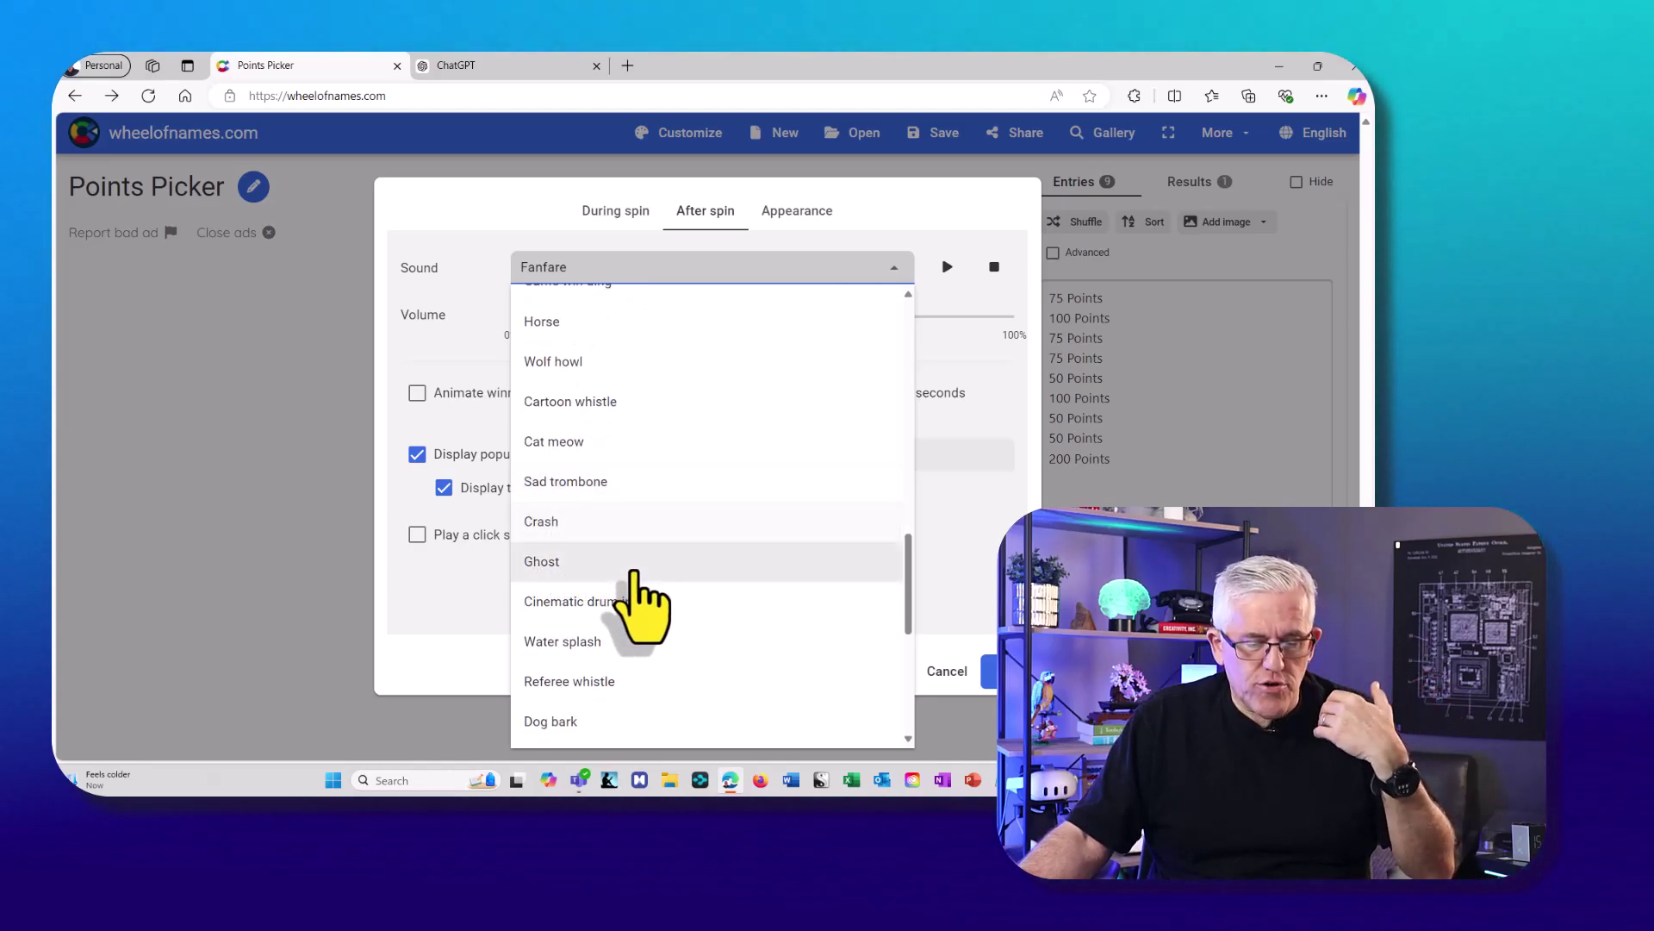
pyautogui.click(651, 601)
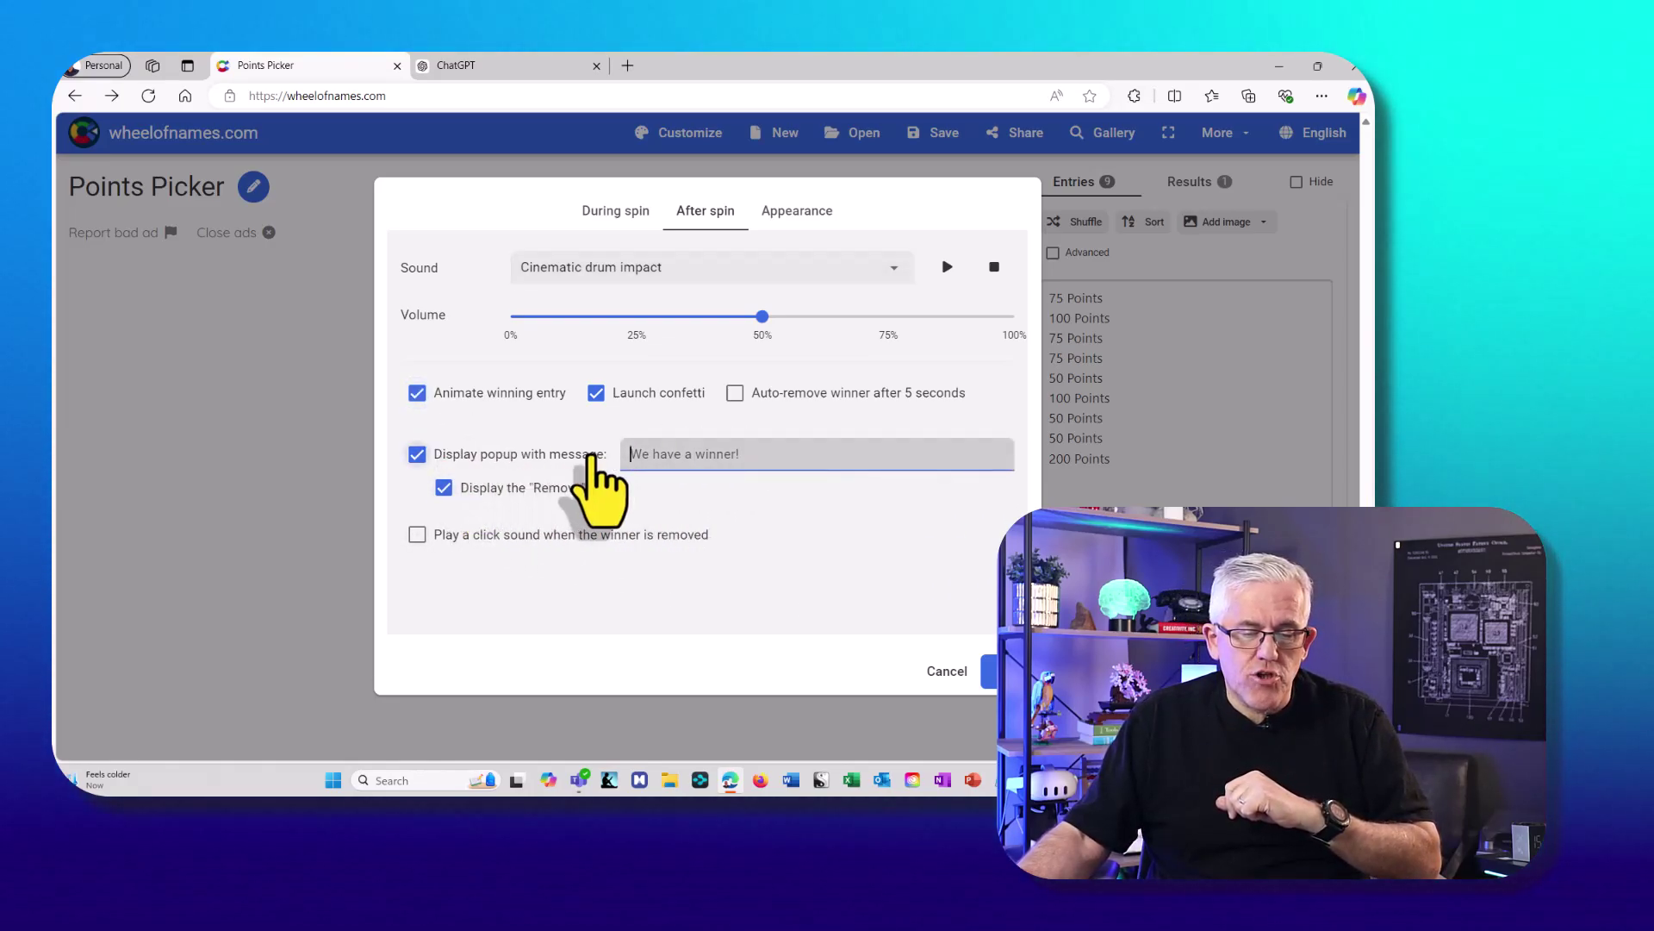
# Set the winner popup message to 'You got points!'.
pyautogui.click(678, 451)
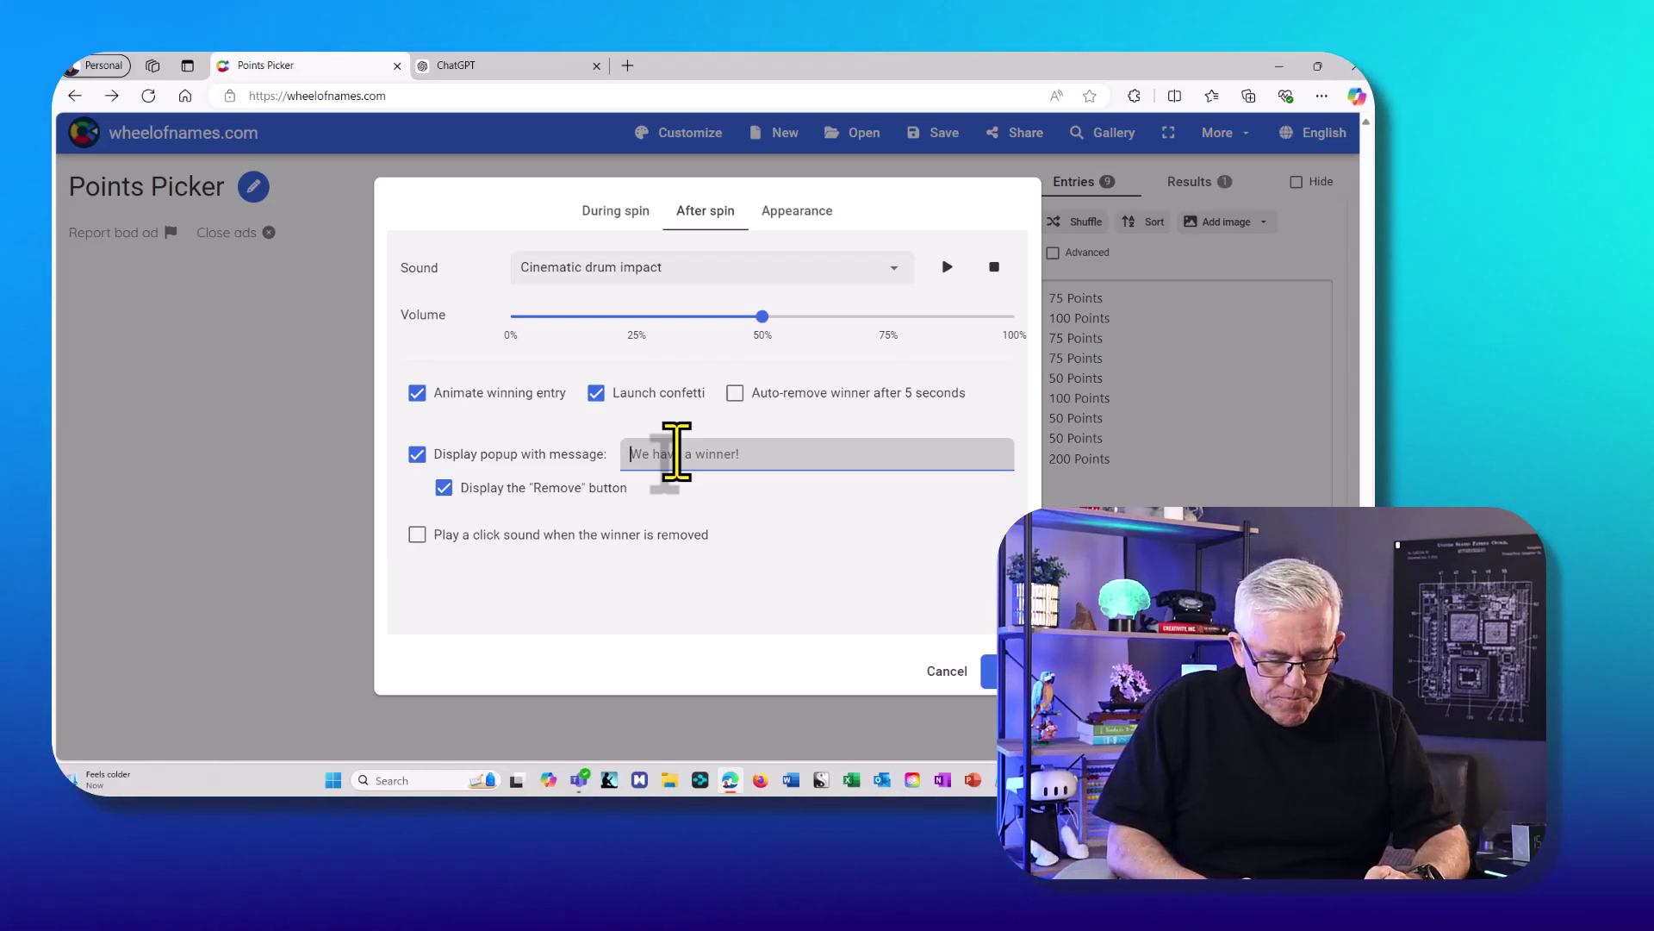
pyautogui.write('You got p')
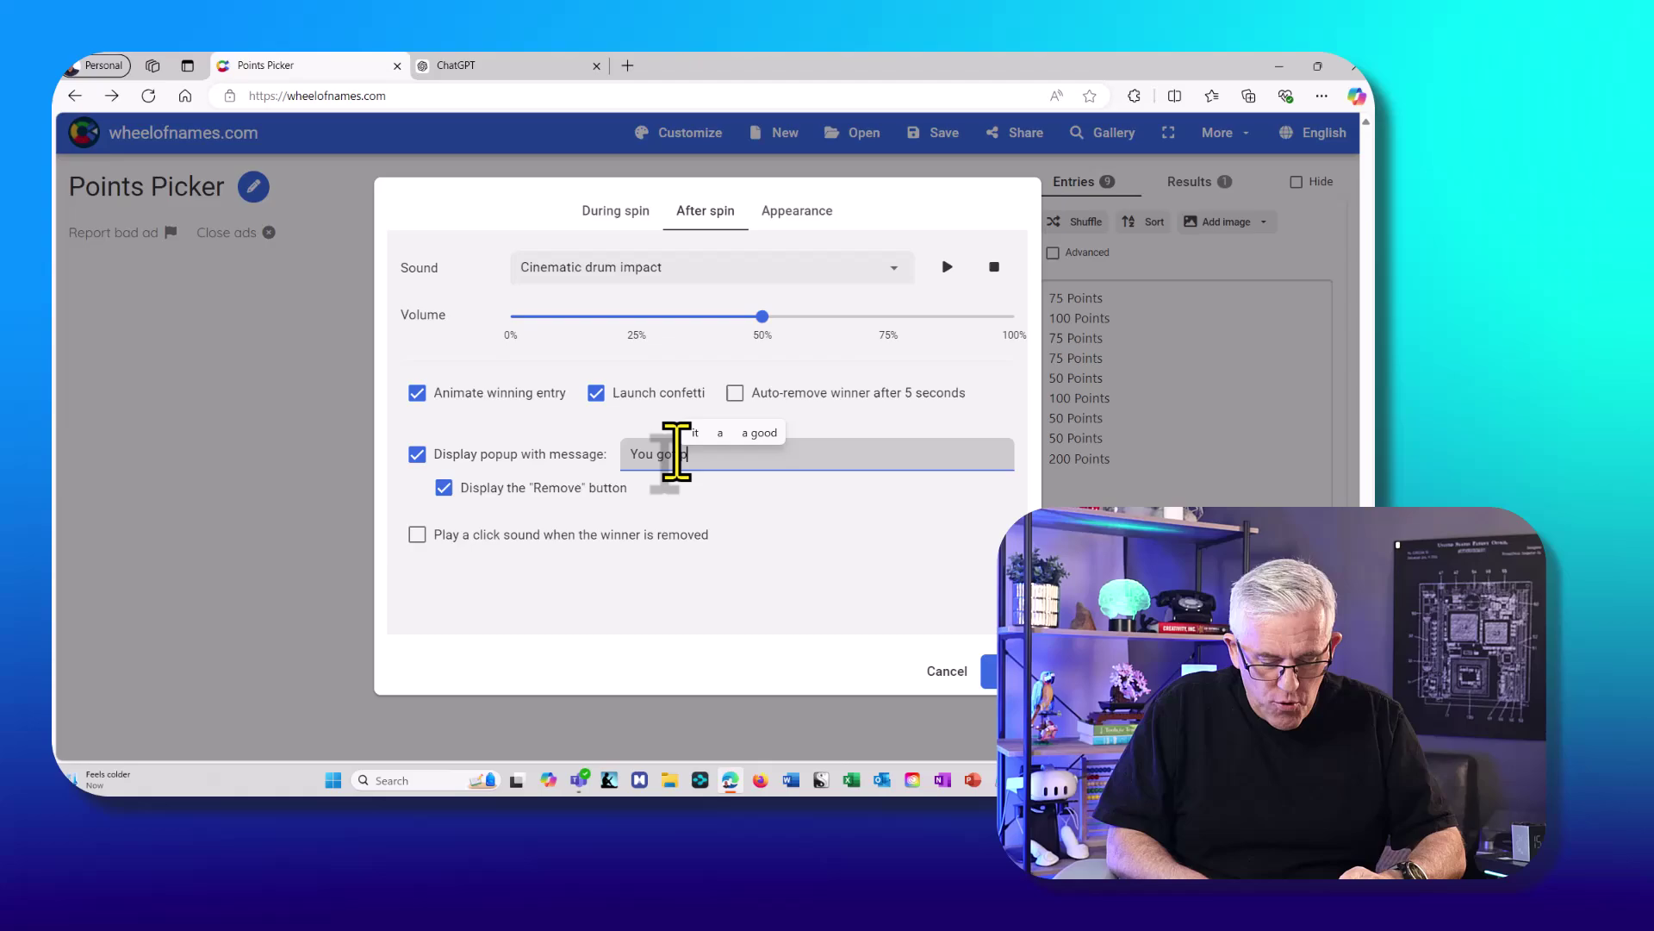
pyautogui.write('in')
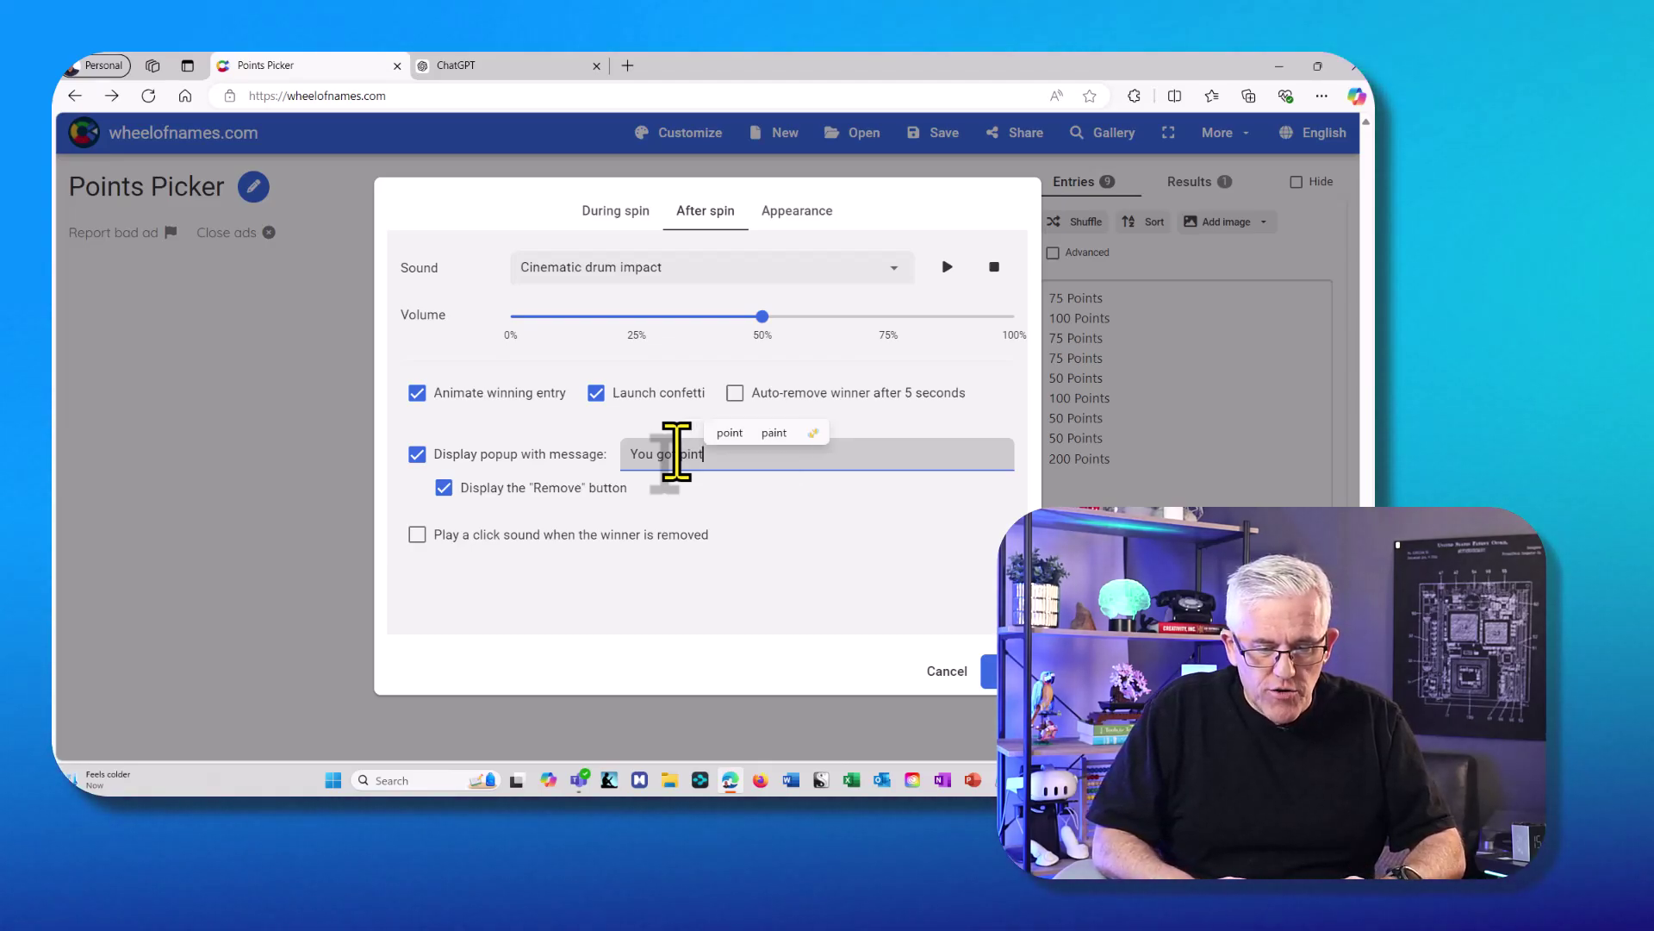
pyautogui.write('t')
pyautogui.press('BackSpace')
pyautogui.press('BackSpace')
pyautogui.press('BackSpace')
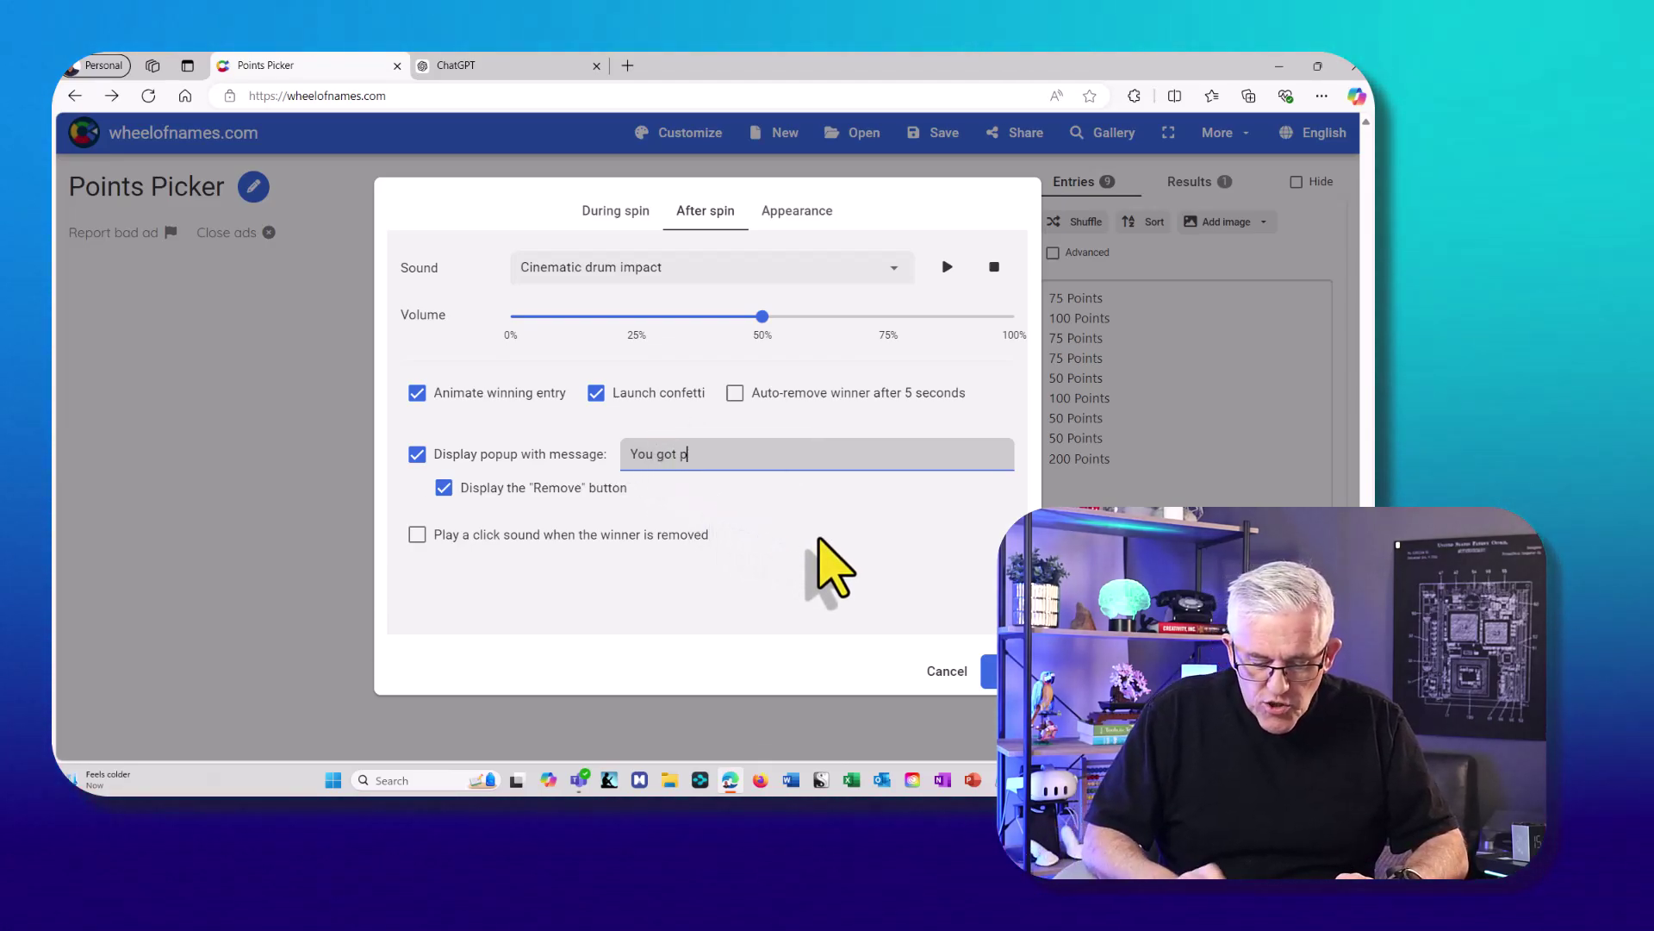
pyautogui.write('oints!')
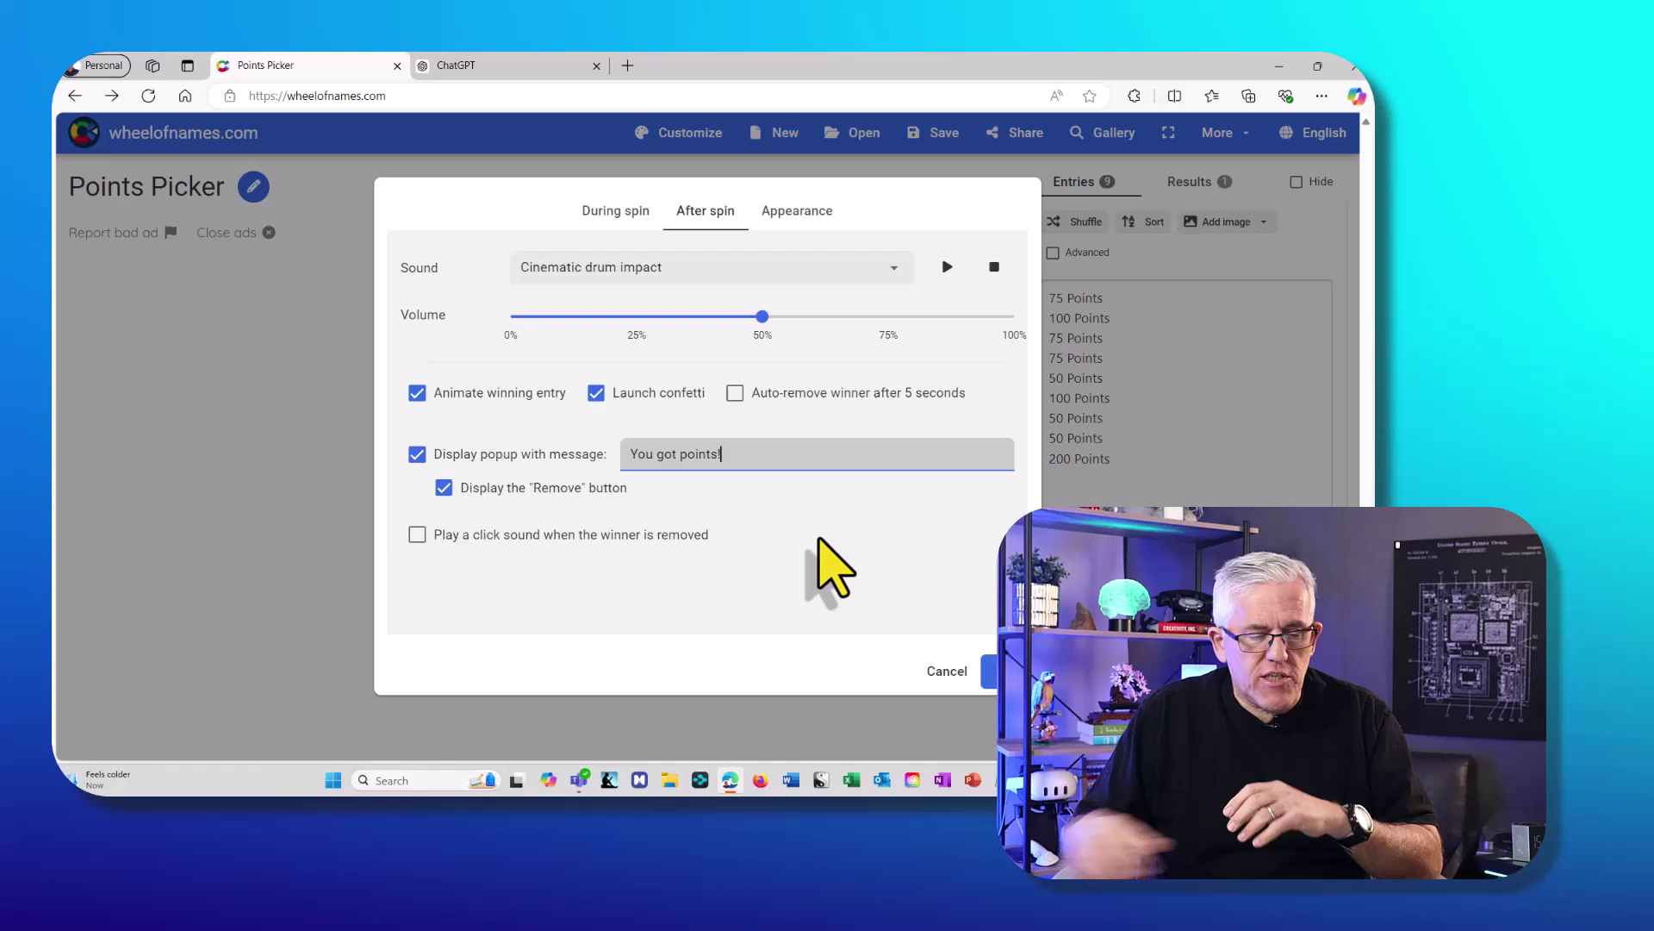
# Enable a click sound when the winner is removed and apply the customisation settings.
pyautogui.click(417, 535)
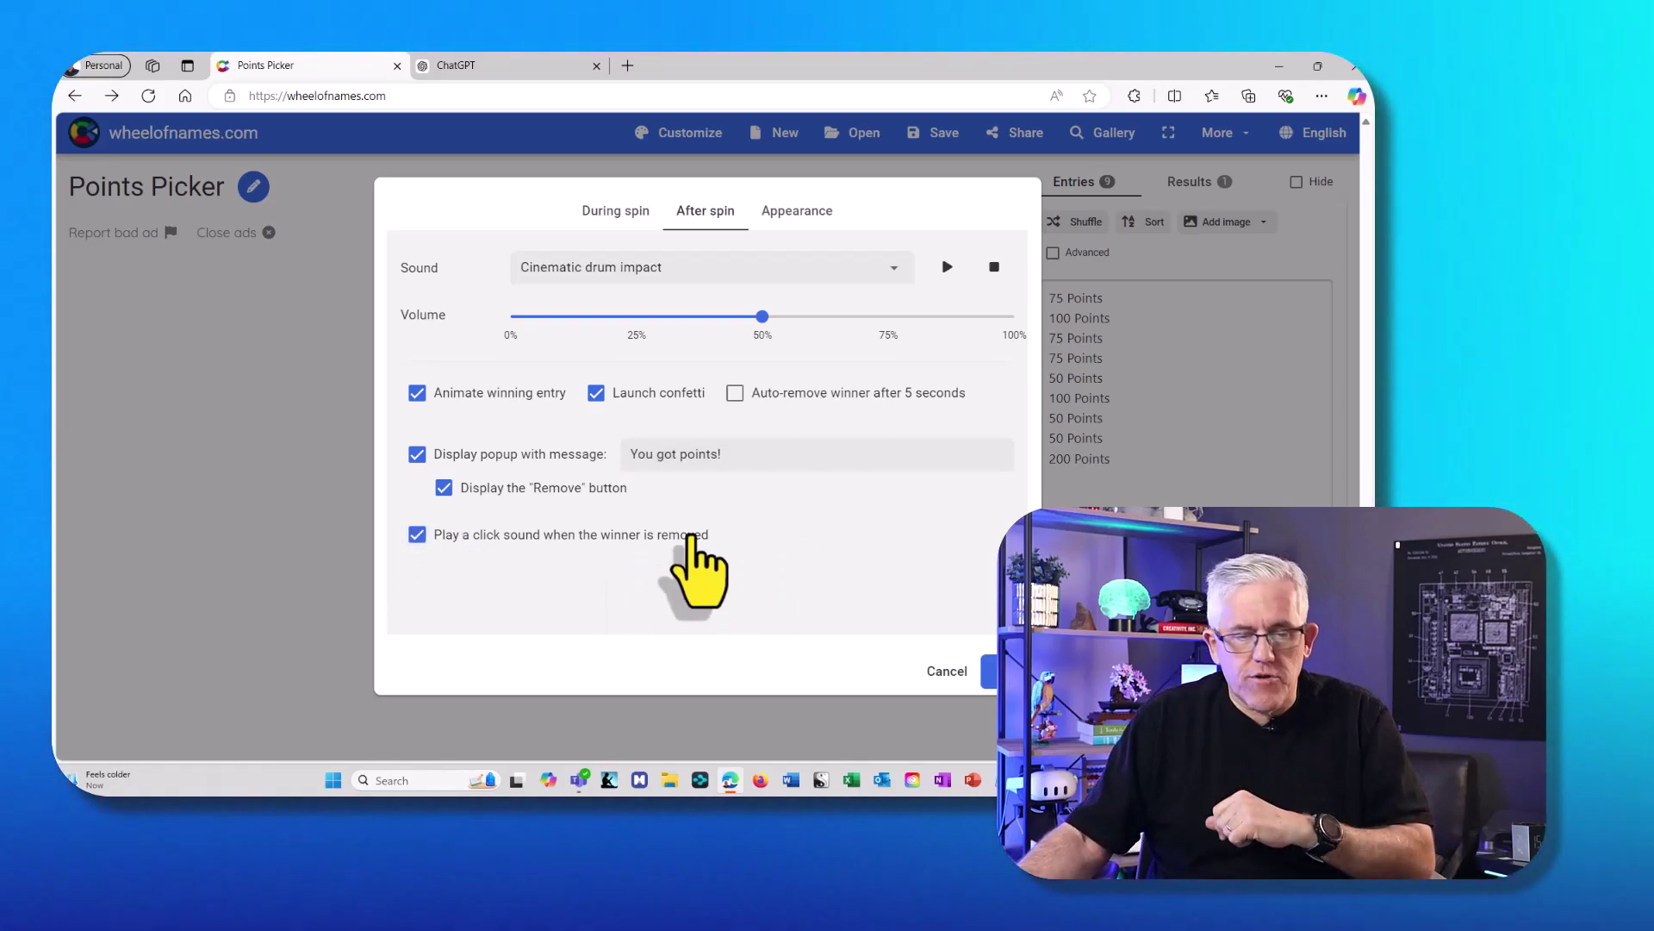
pyautogui.click(794, 212)
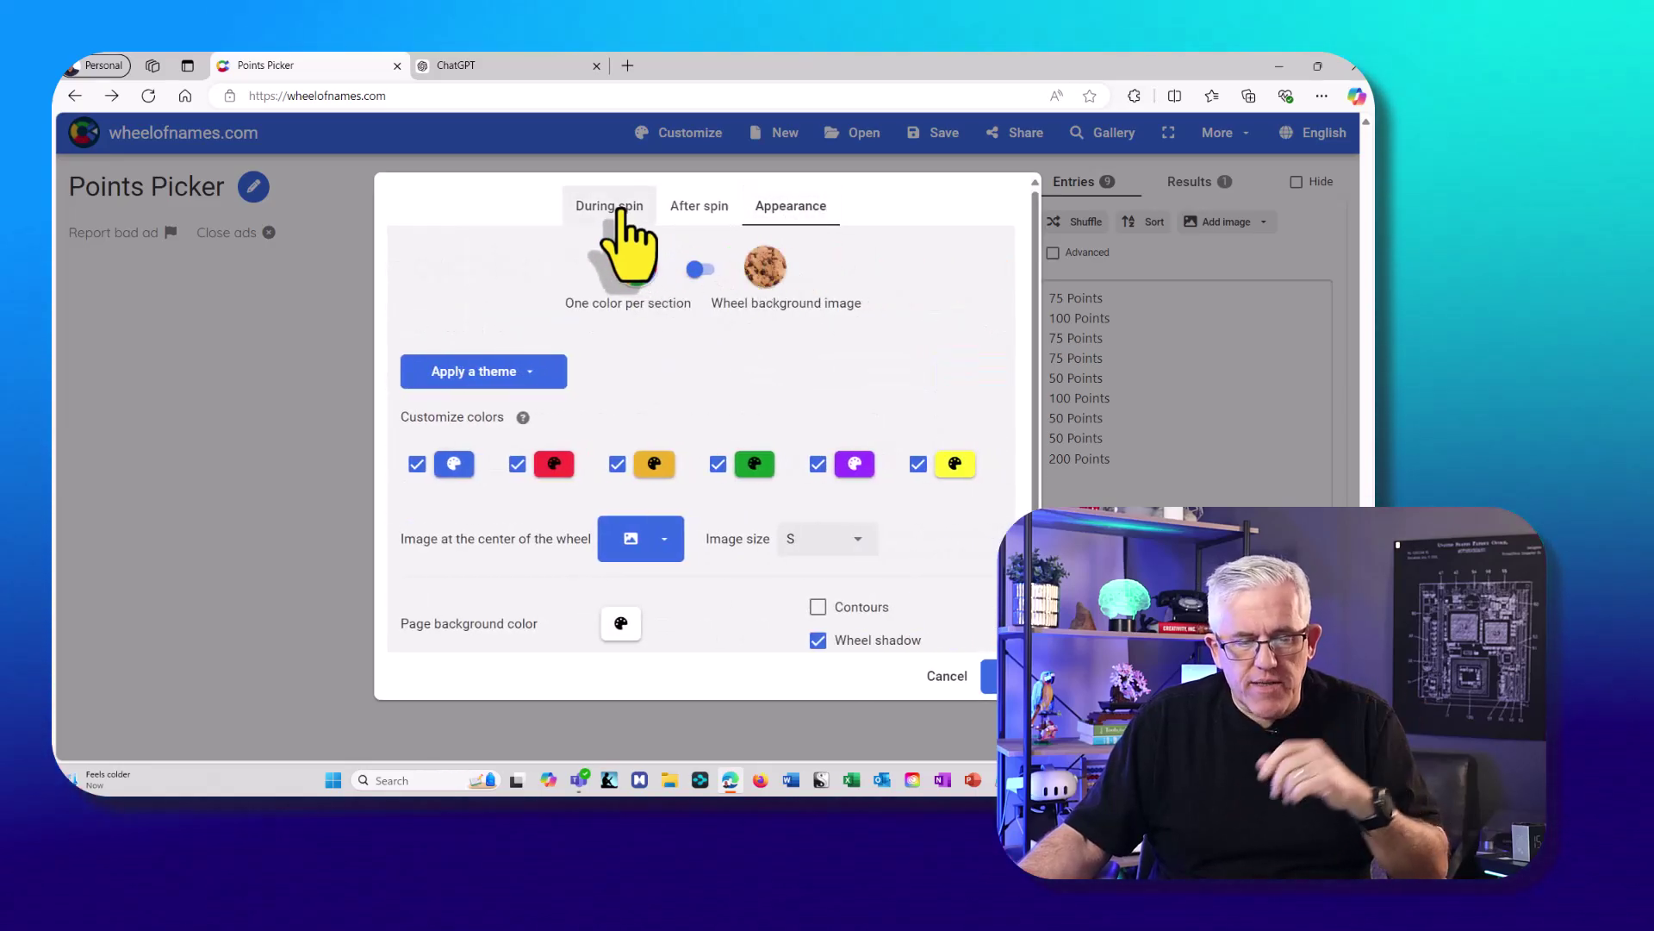
pyautogui.click(622, 213)
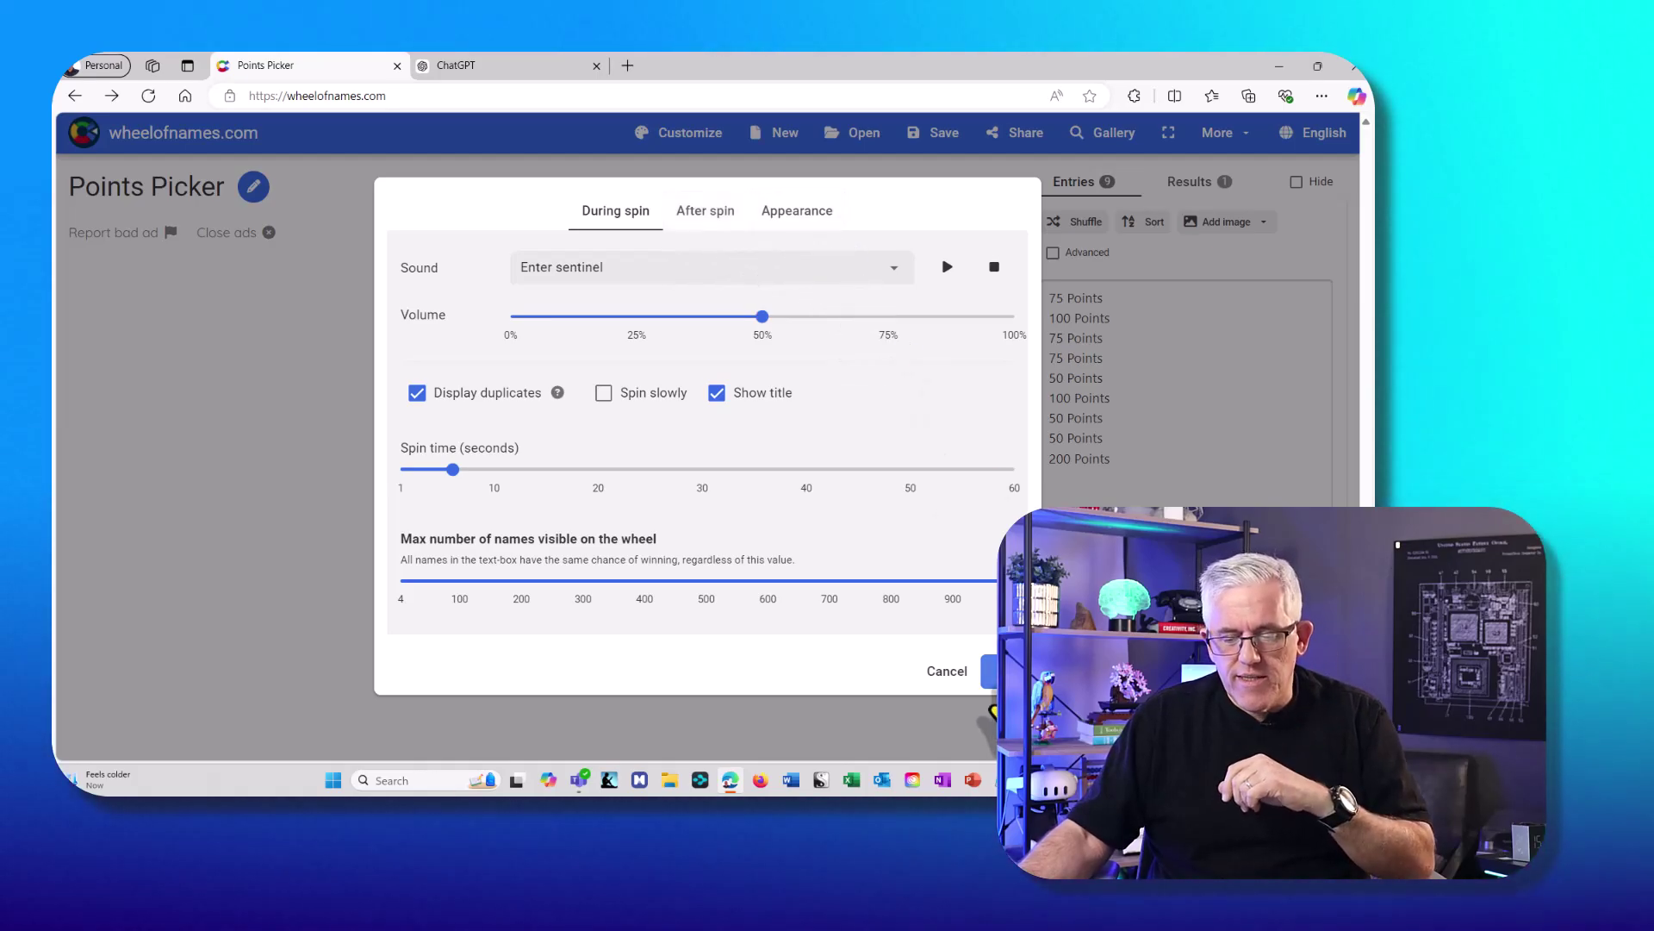
pyautogui.click(992, 676)
# Spin the Points Picker, remove the 50 Points winner, and open the saved wheels list.
pyautogui.click(726, 437)
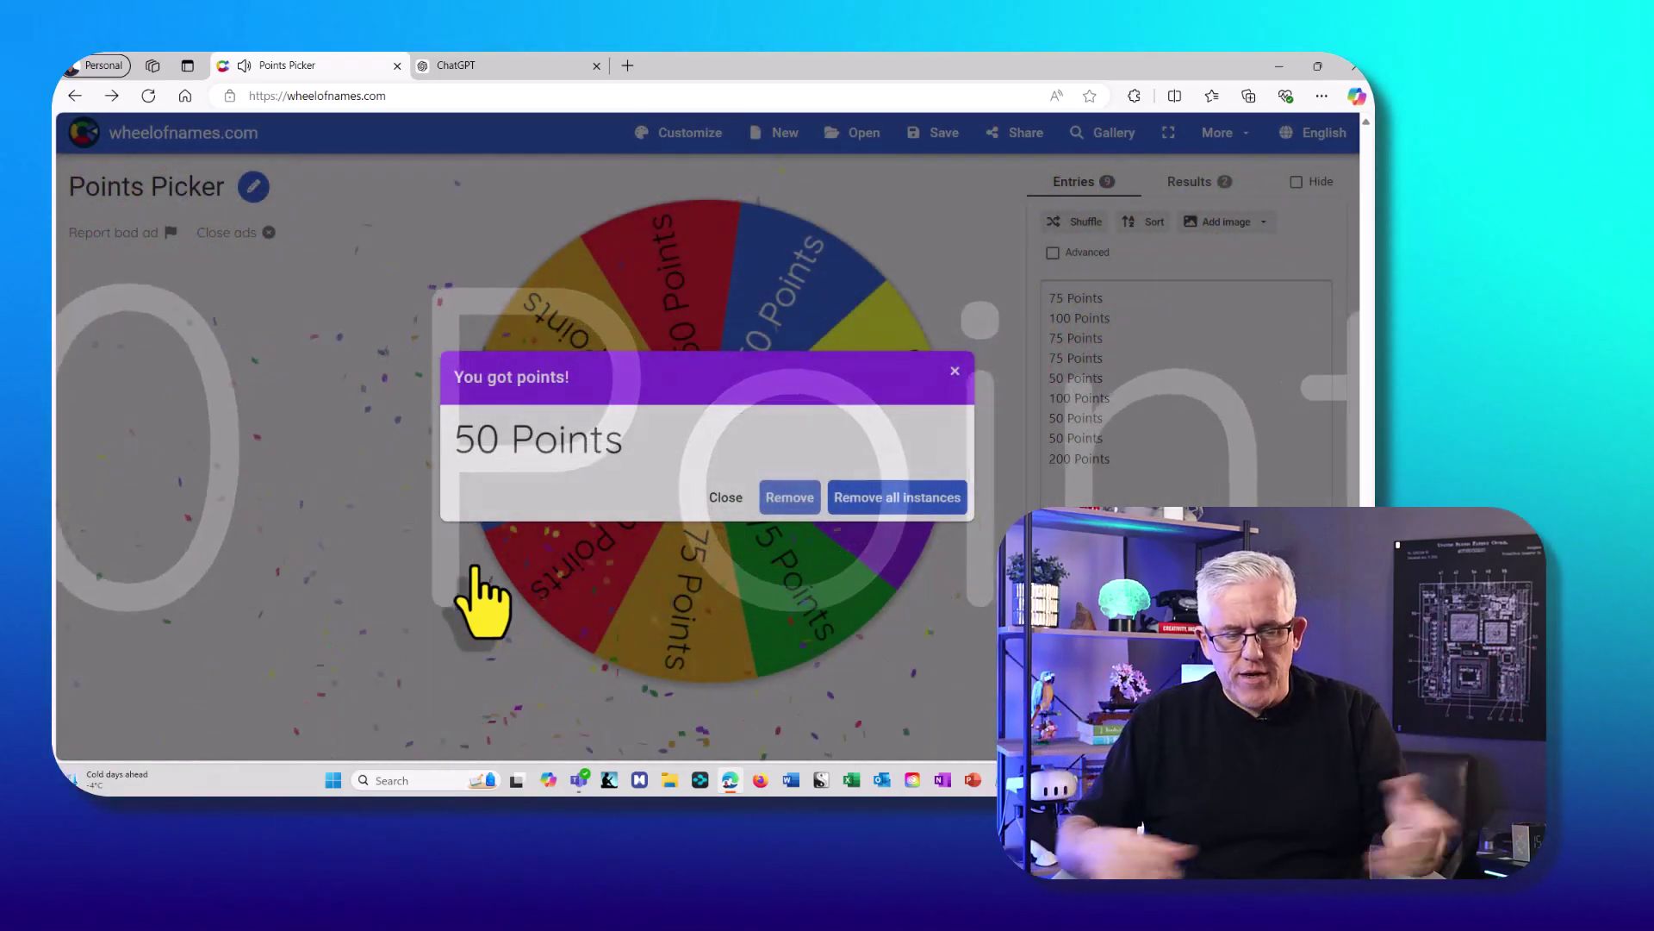
pyautogui.click(789, 498)
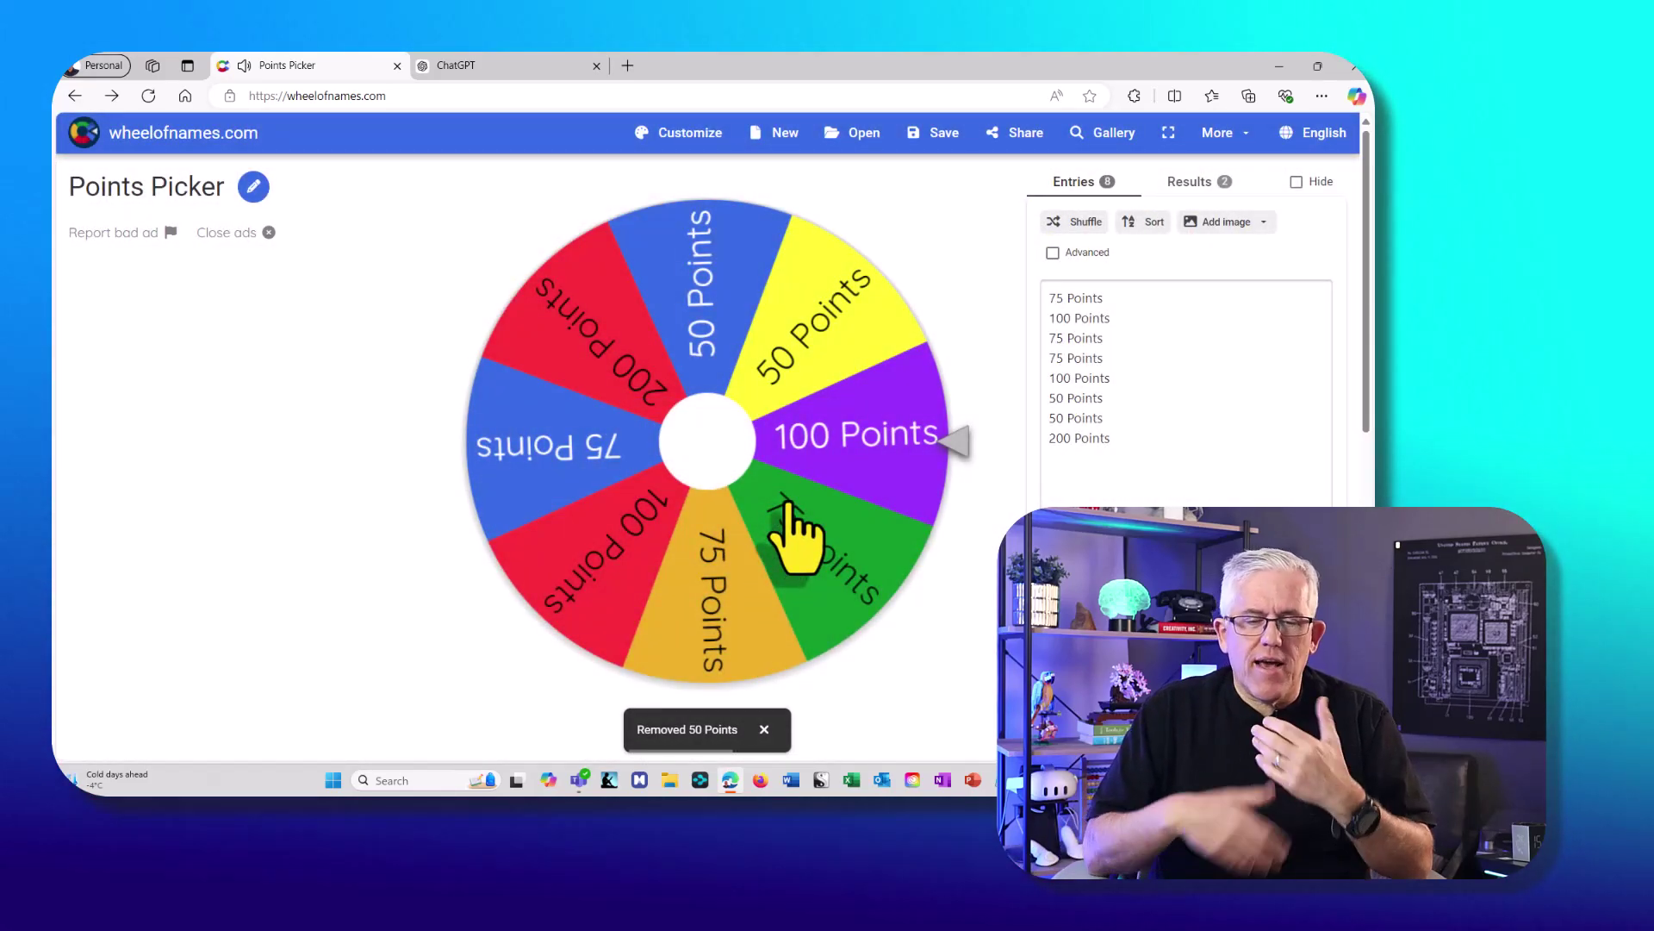
pyautogui.click(857, 134)
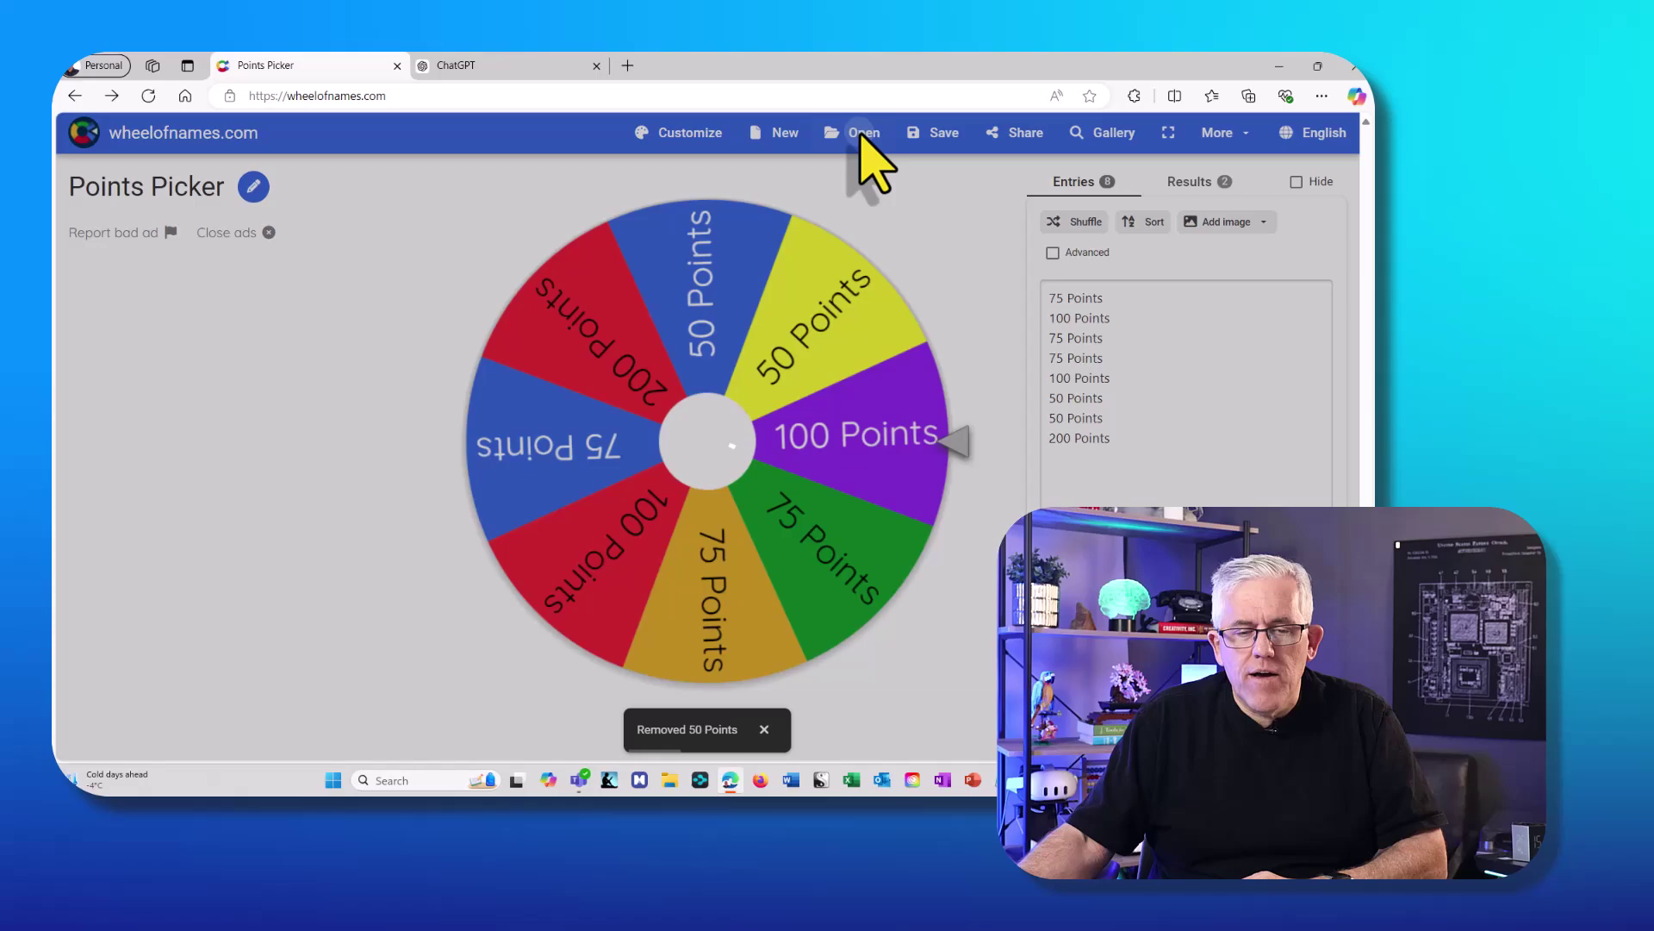
# Load the saved YouTube wheel, remove the Subscribe winner, and reopen the saved wheels list.
pyautogui.click(528, 561)
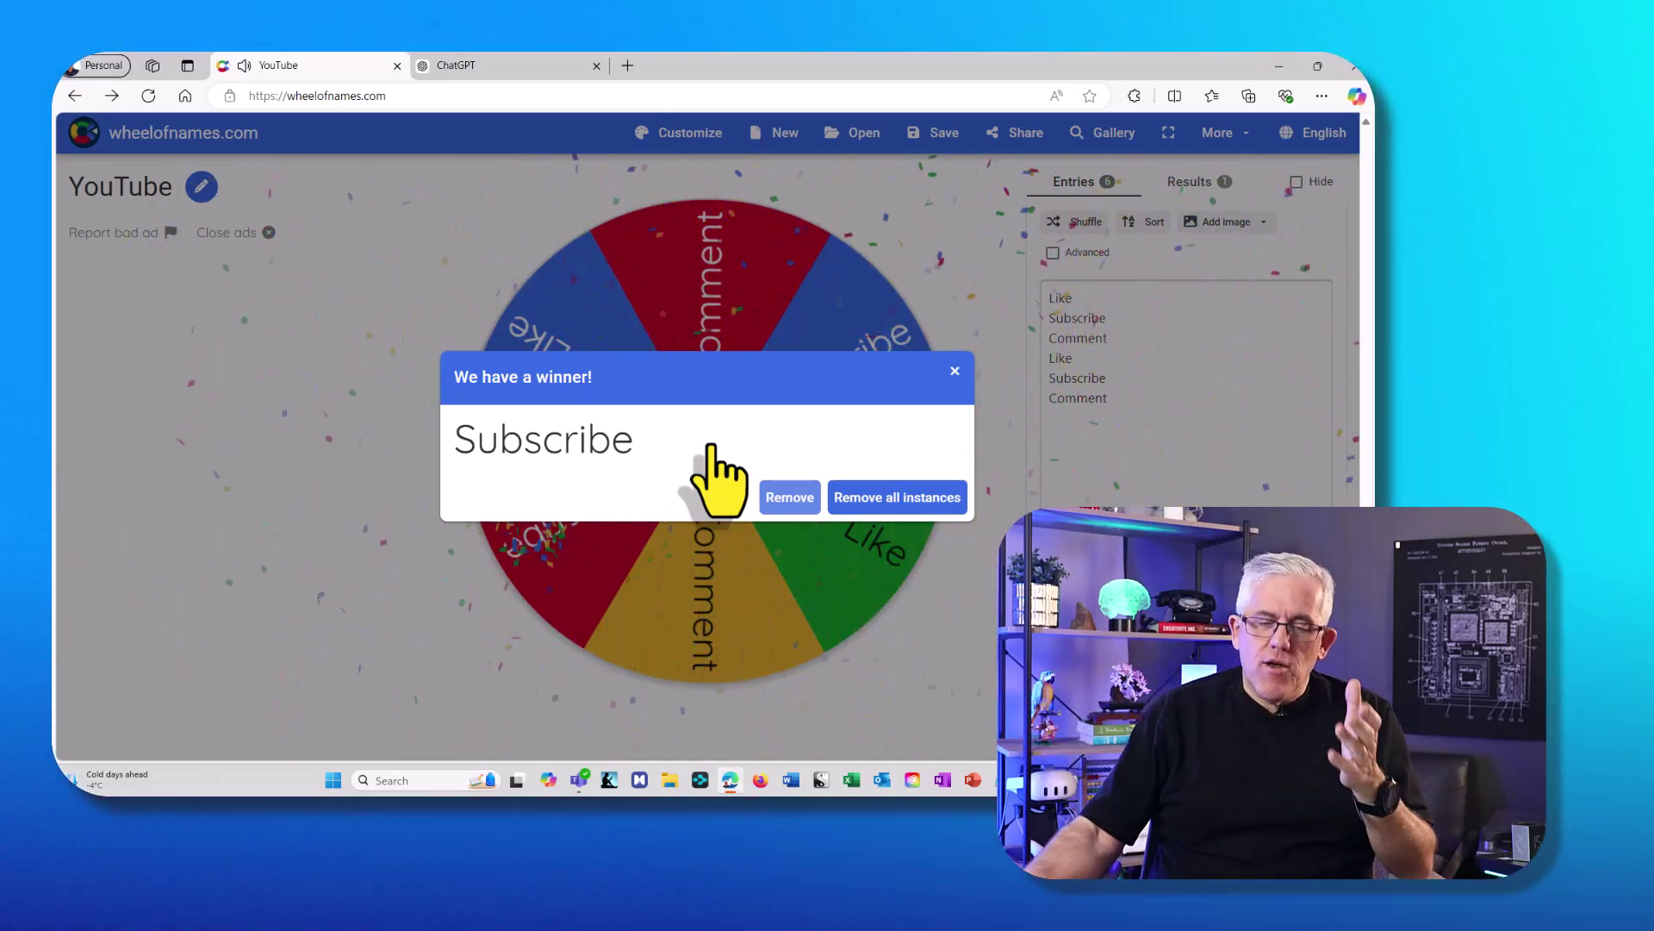
pyautogui.click(780, 498)
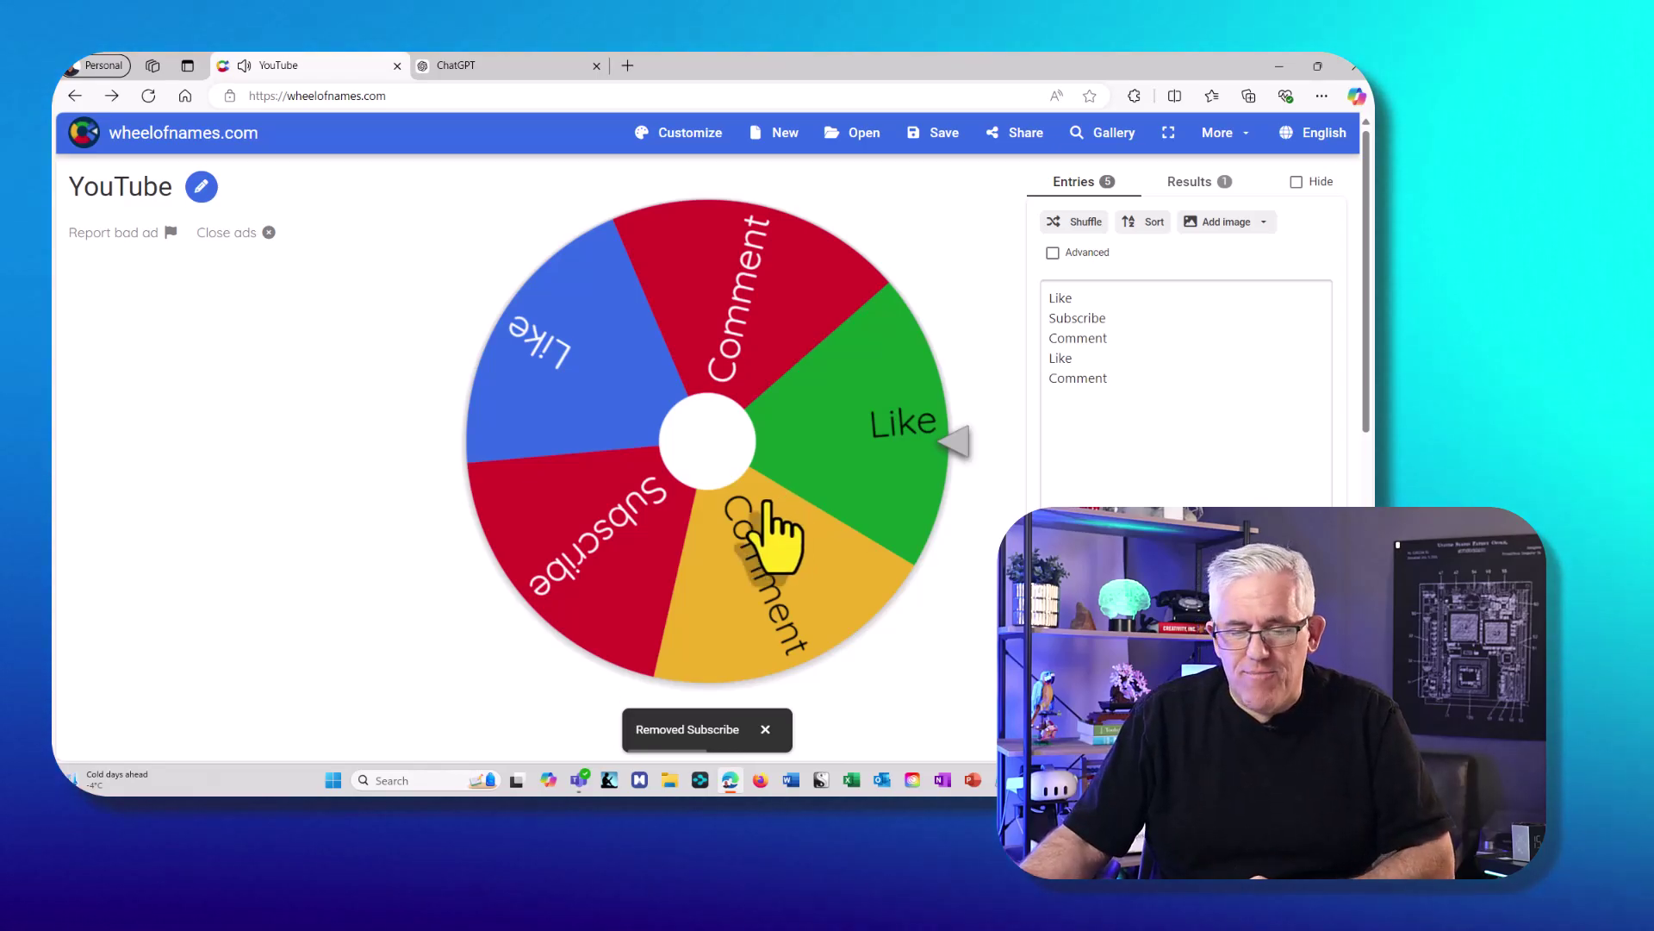
pyautogui.click(856, 137)
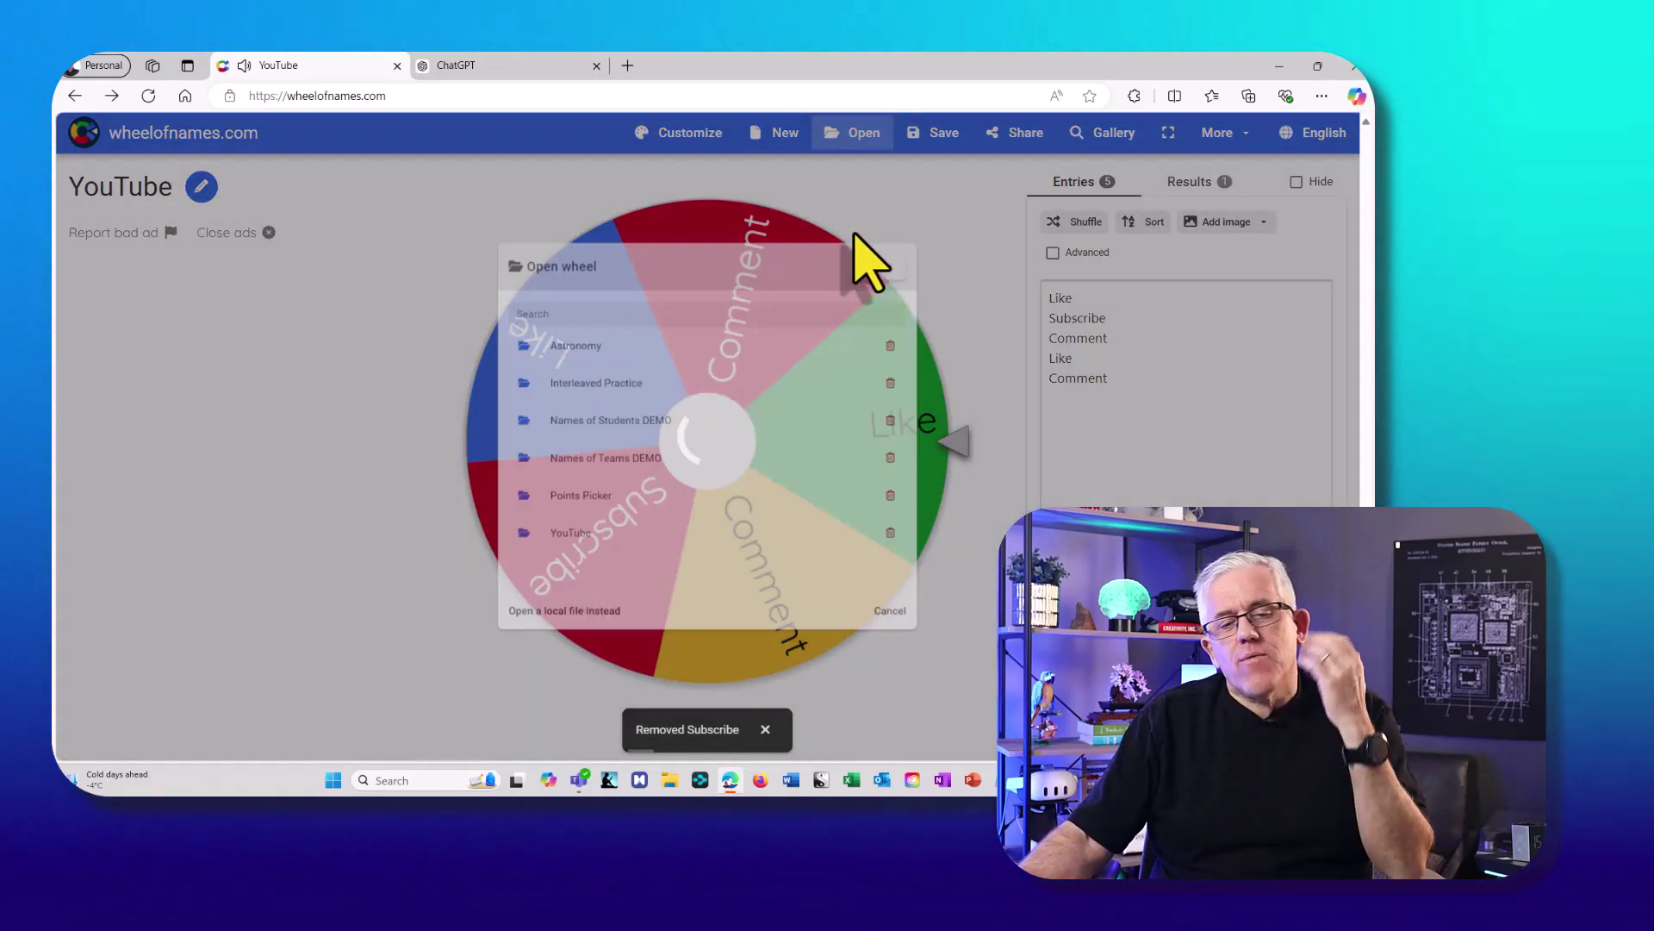